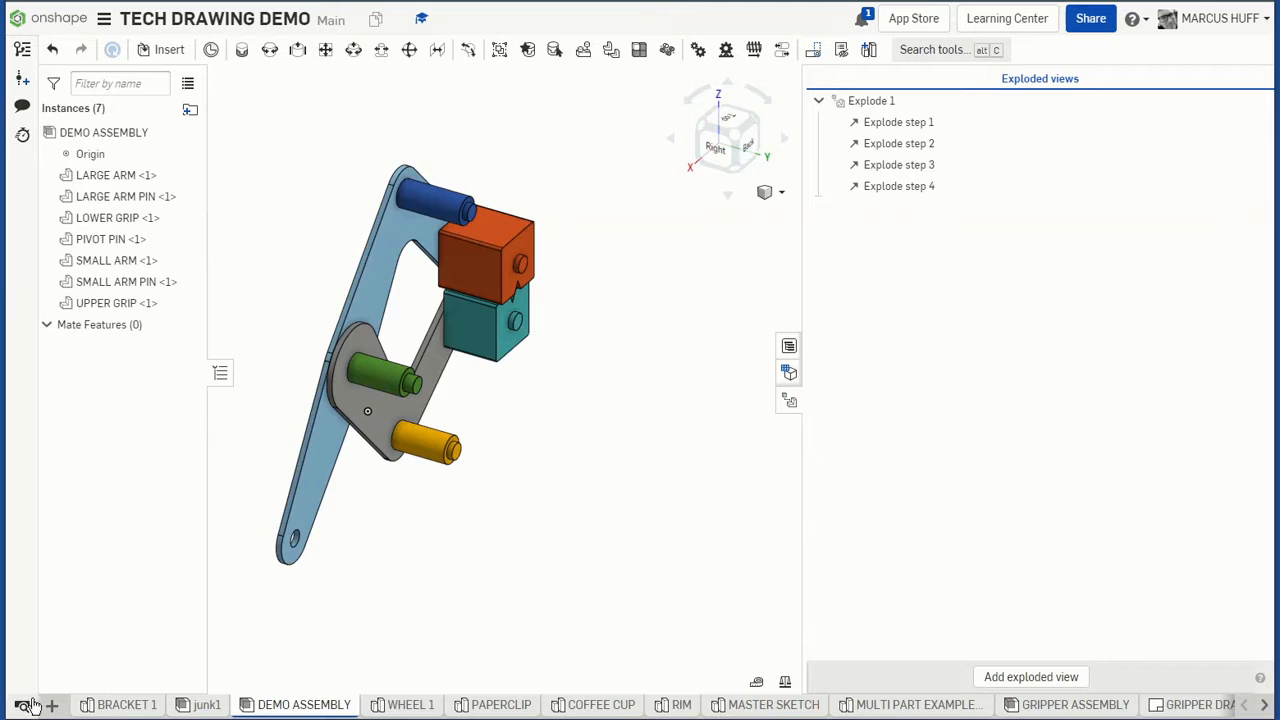
# Create a new drawing without views from the recently opened custom A-size template
pyautogui.click(51, 705)
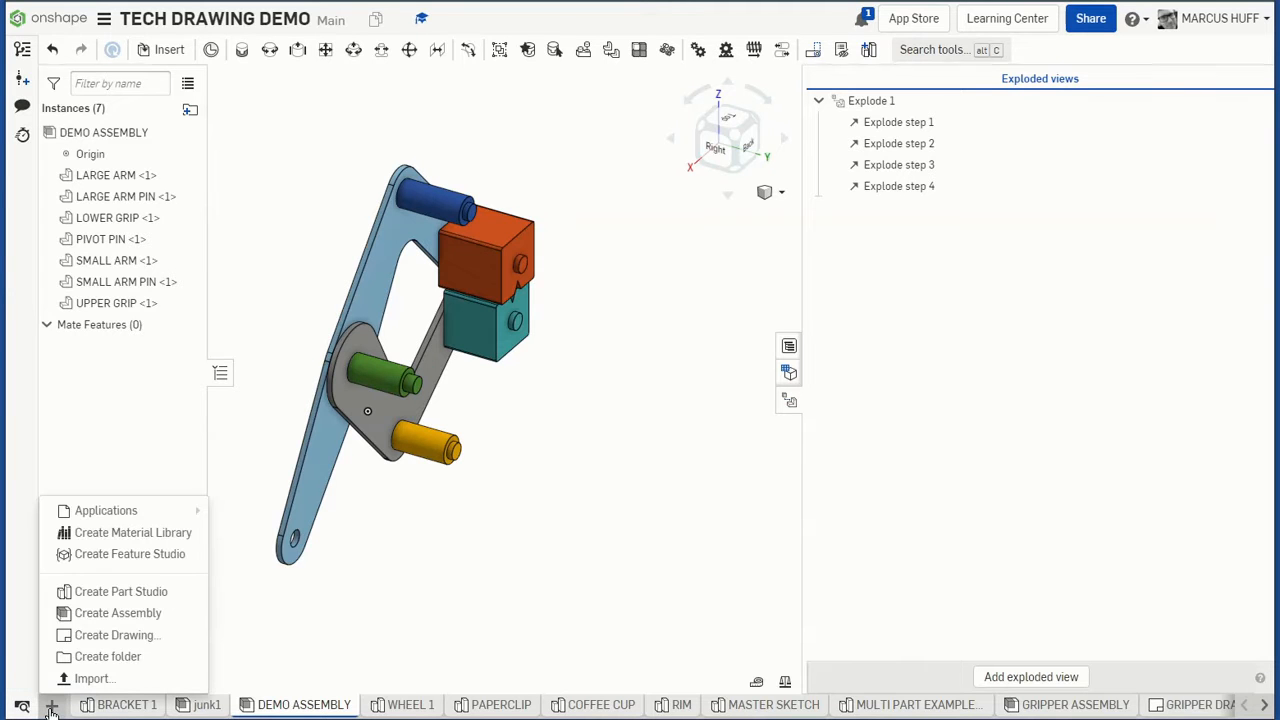
pyautogui.click(110, 635)
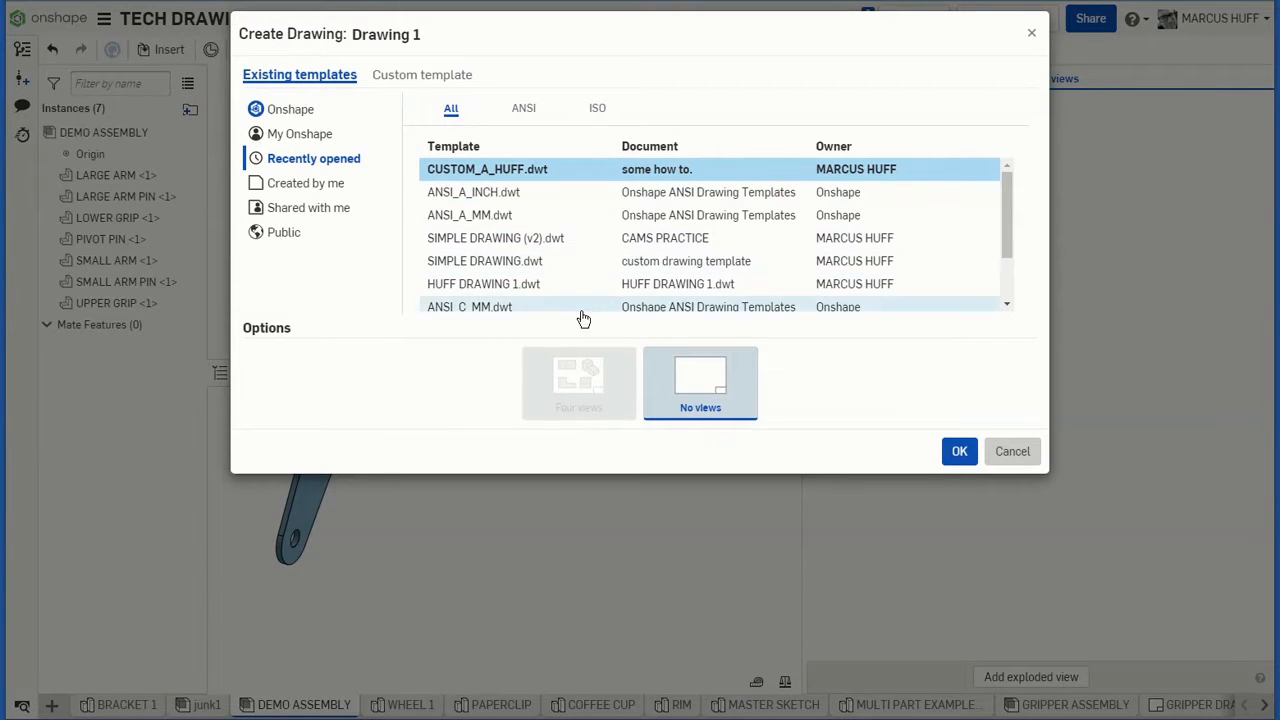
pyautogui.click(455, 172)
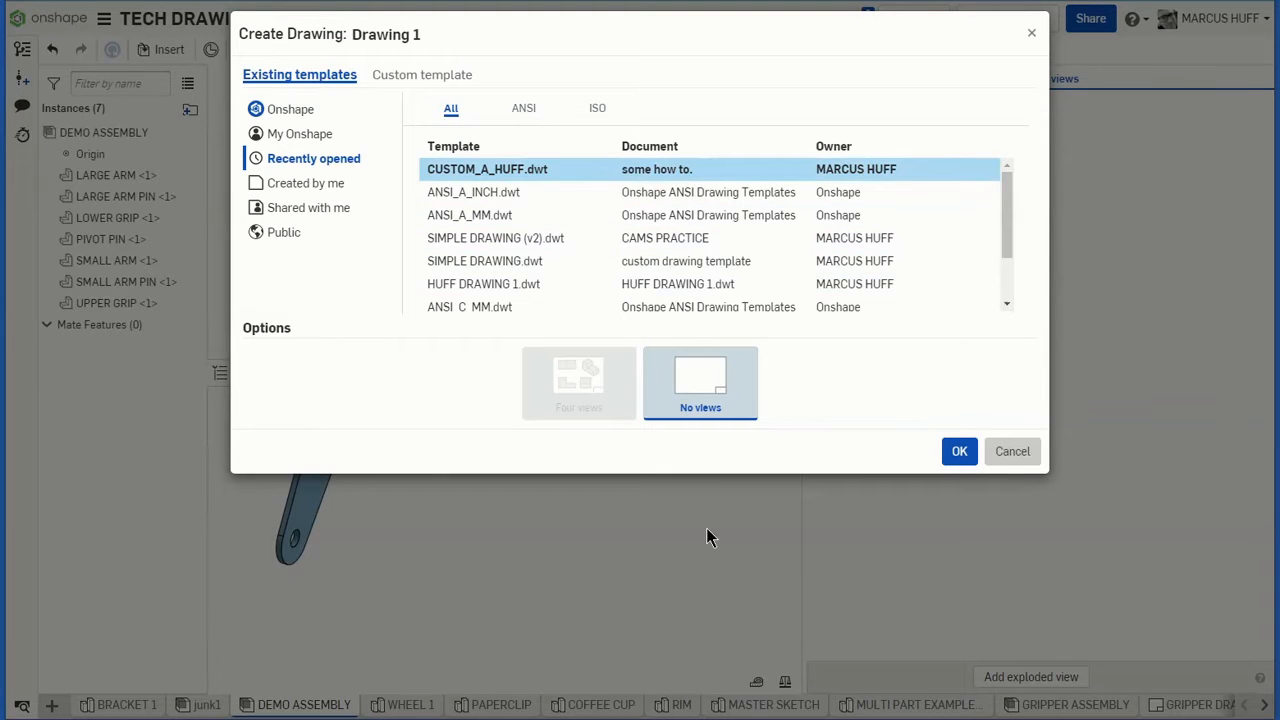
pyautogui.click(962, 451)
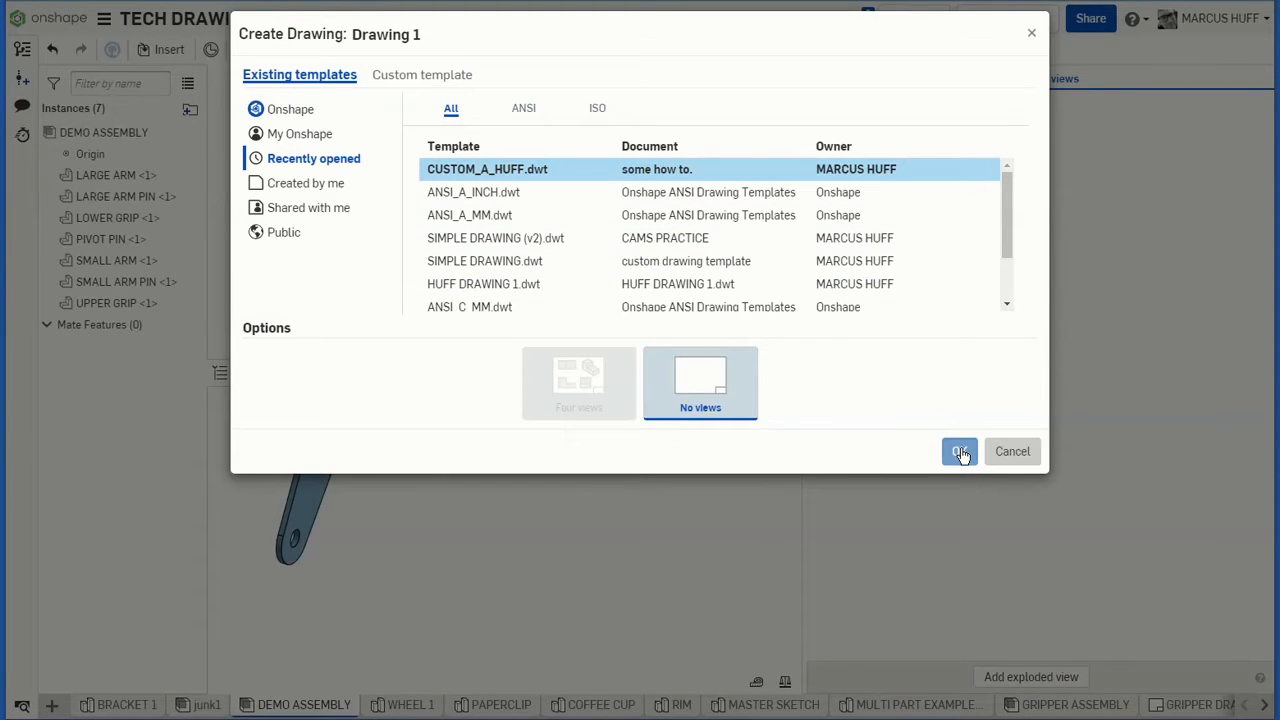
pyautogui.click(960, 452)
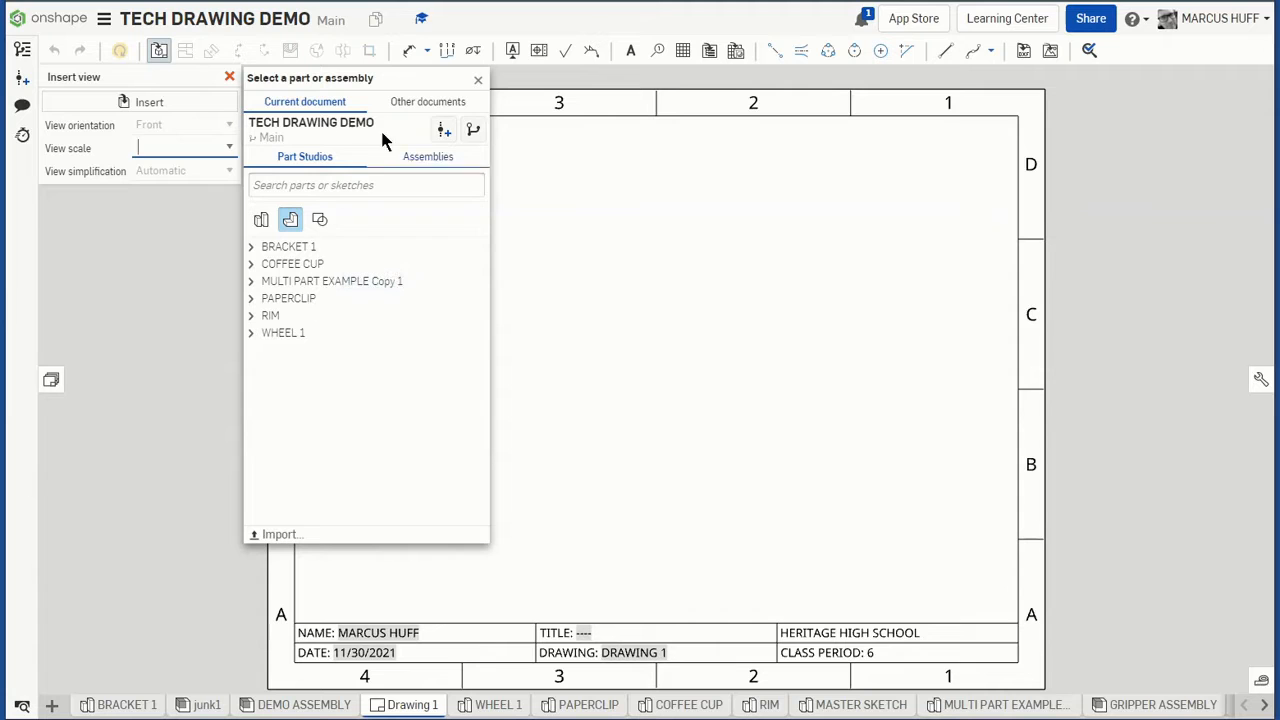
# Insert a view of DEMO ASSEMBLY in the ISO A orientation in the sheet's upper-left area
pyautogui.click(438, 160)
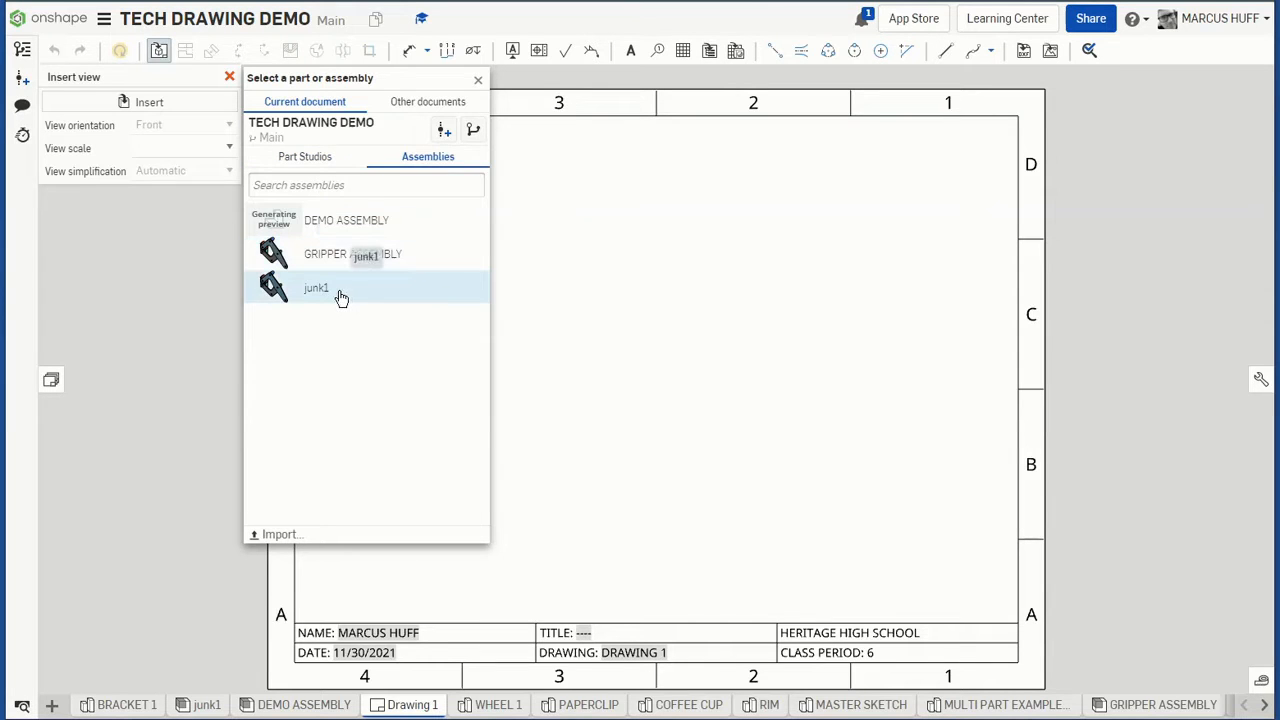
pyautogui.click(325, 220)
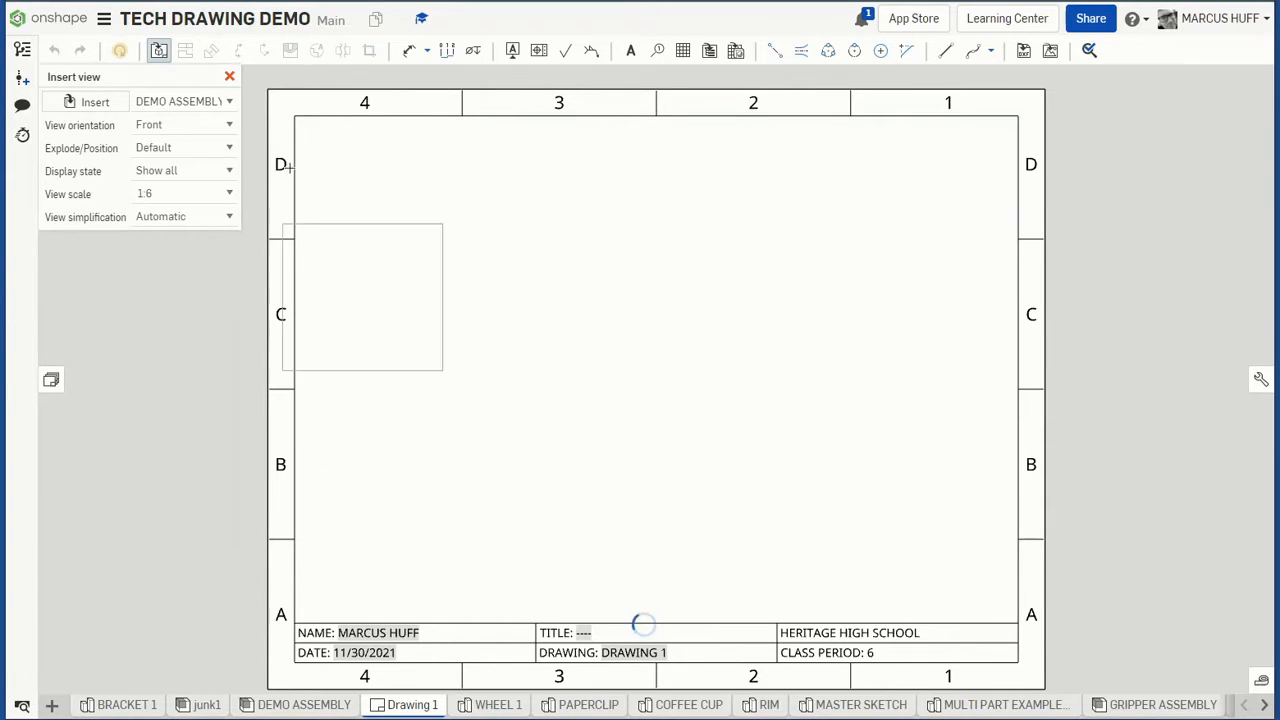
pyautogui.click(229, 125)
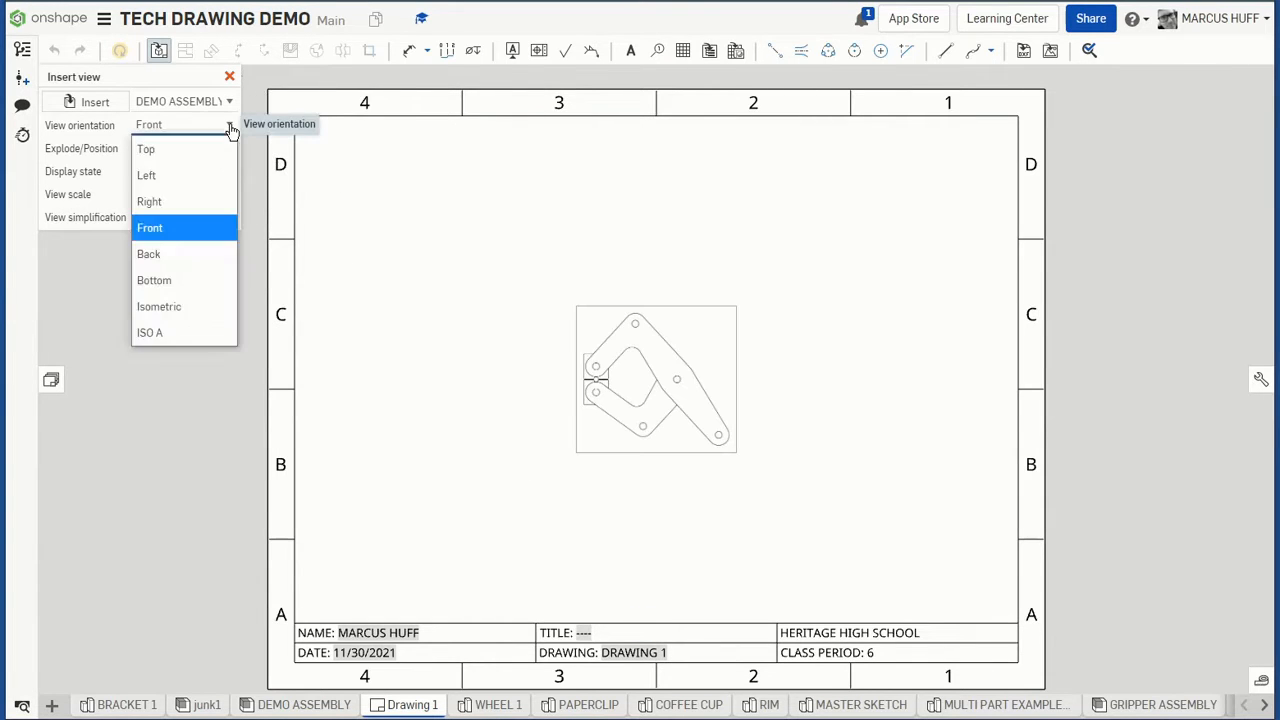
pyautogui.click(197, 340)
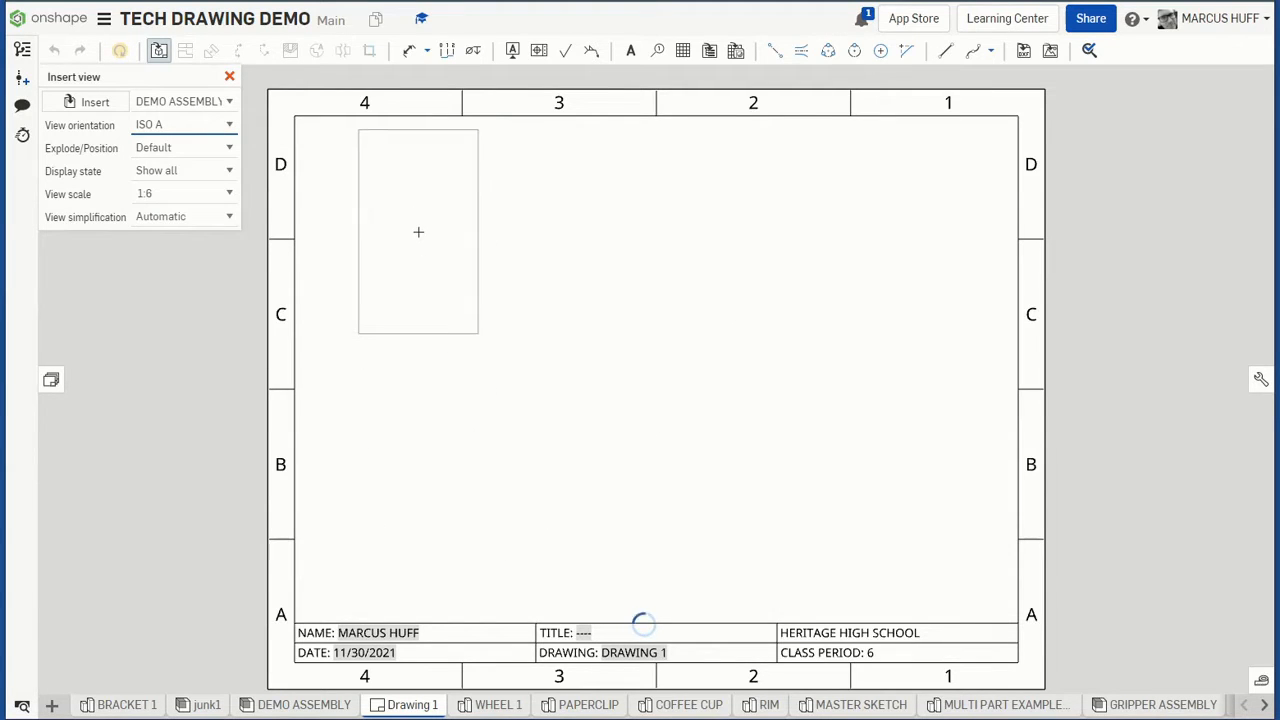
pyautogui.click(420, 249)
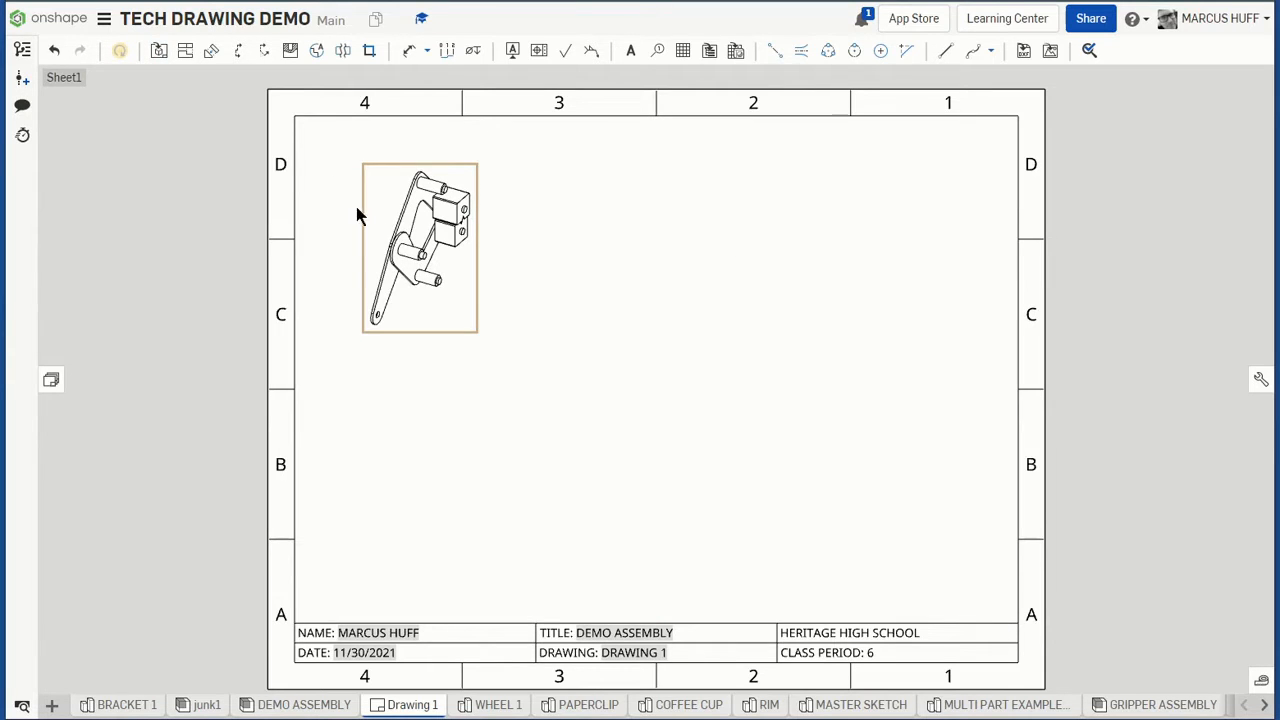
# Insert a second DEMO ASSEMBLY view using Explode 1 and the ISO A orientation in the sheet's upper-right area
pyautogui.click(160, 51)
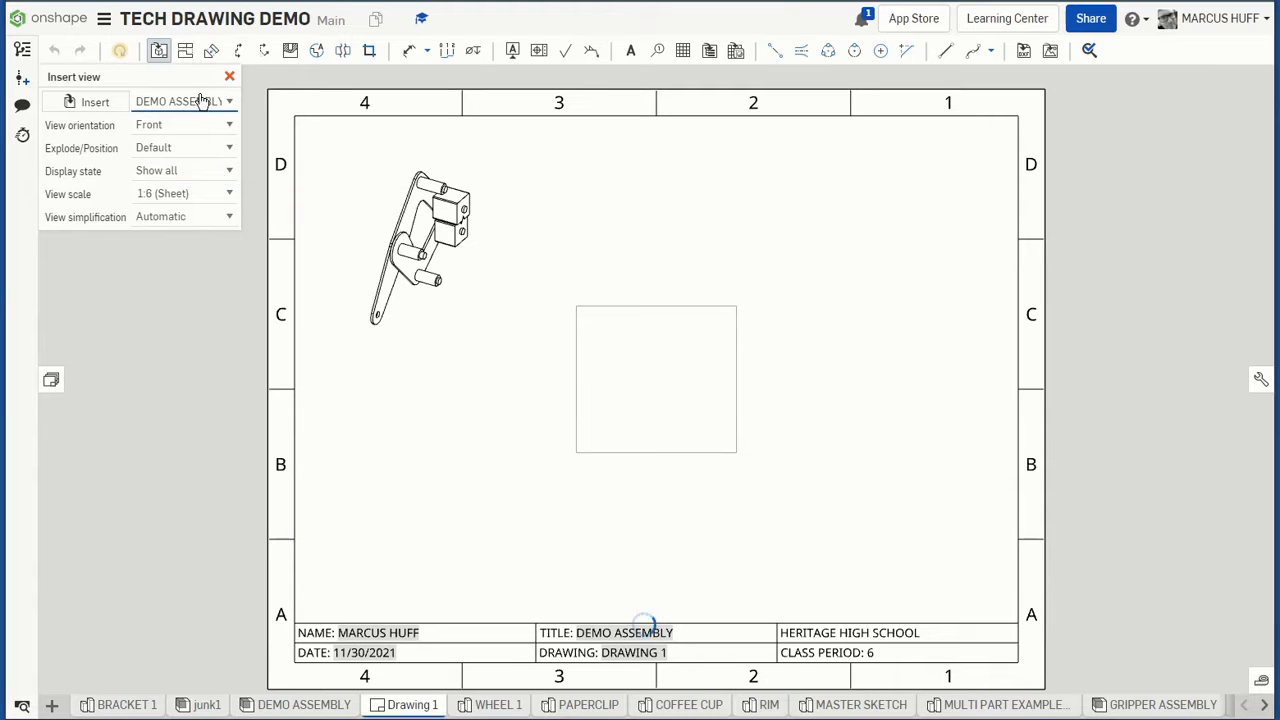
pyautogui.click(178, 150)
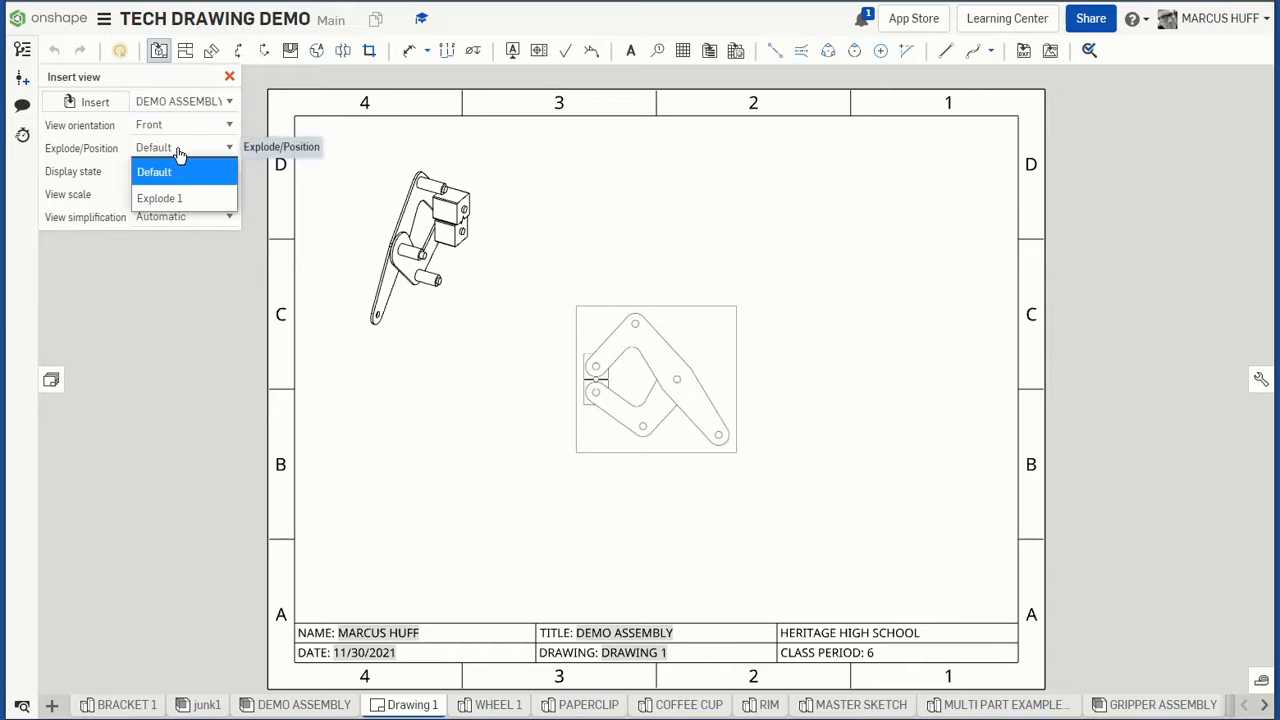
pyautogui.click(184, 204)
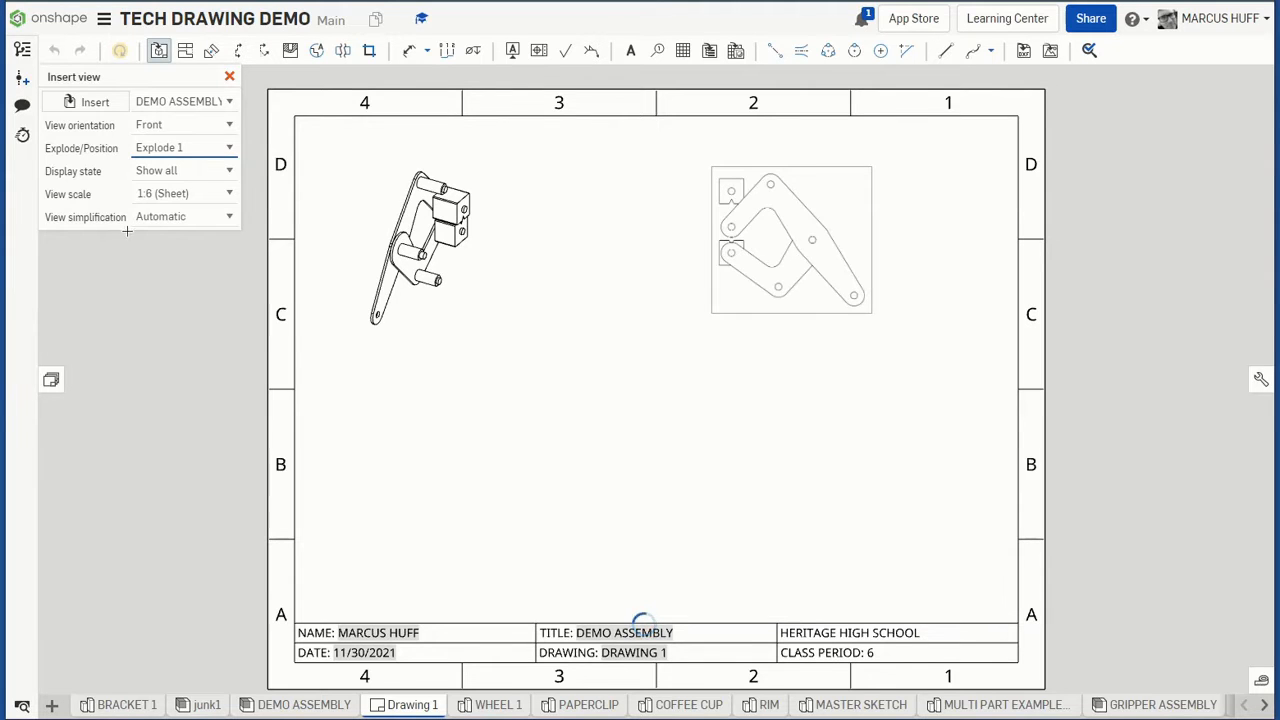
pyautogui.click(177, 126)
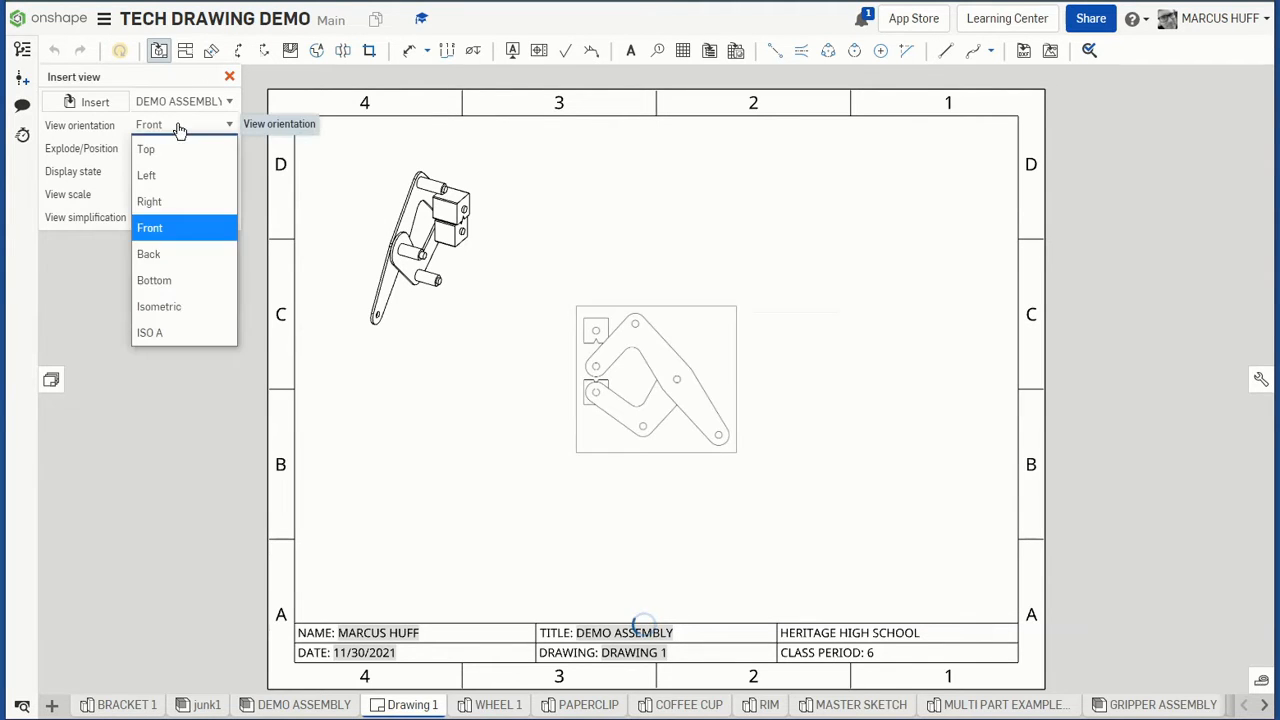
pyautogui.click(183, 332)
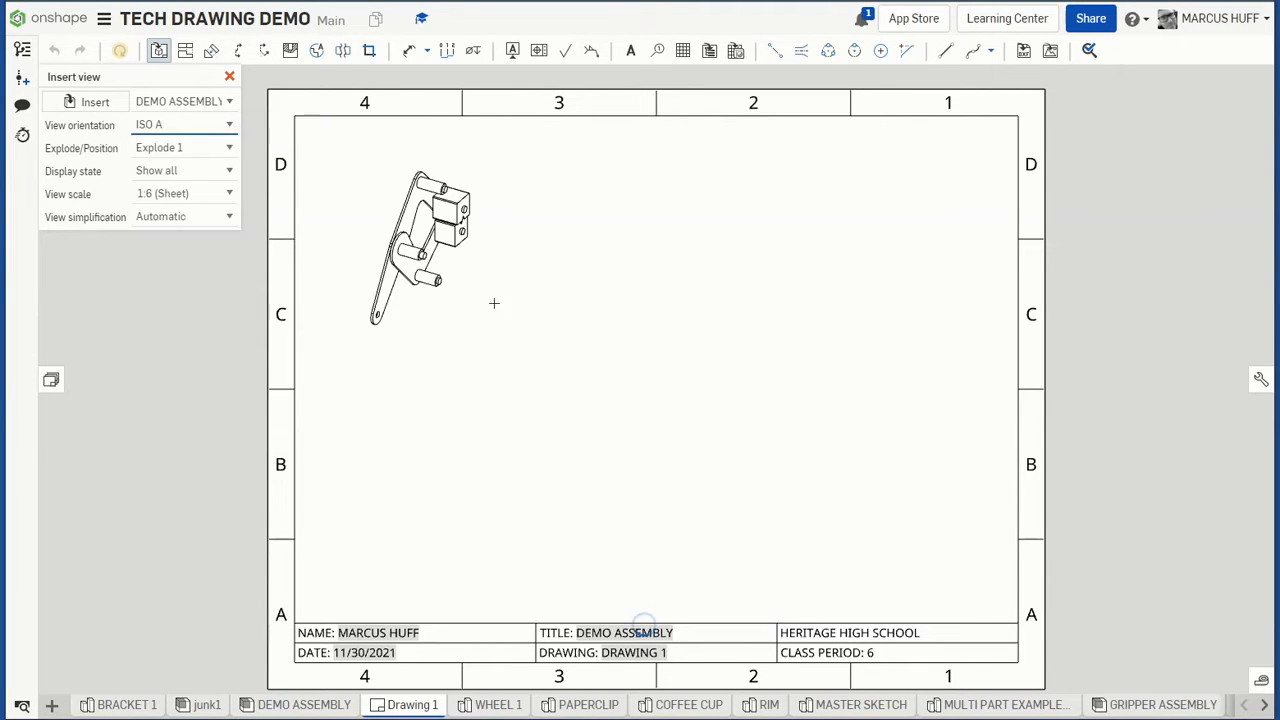
pyautogui.click(871, 245)
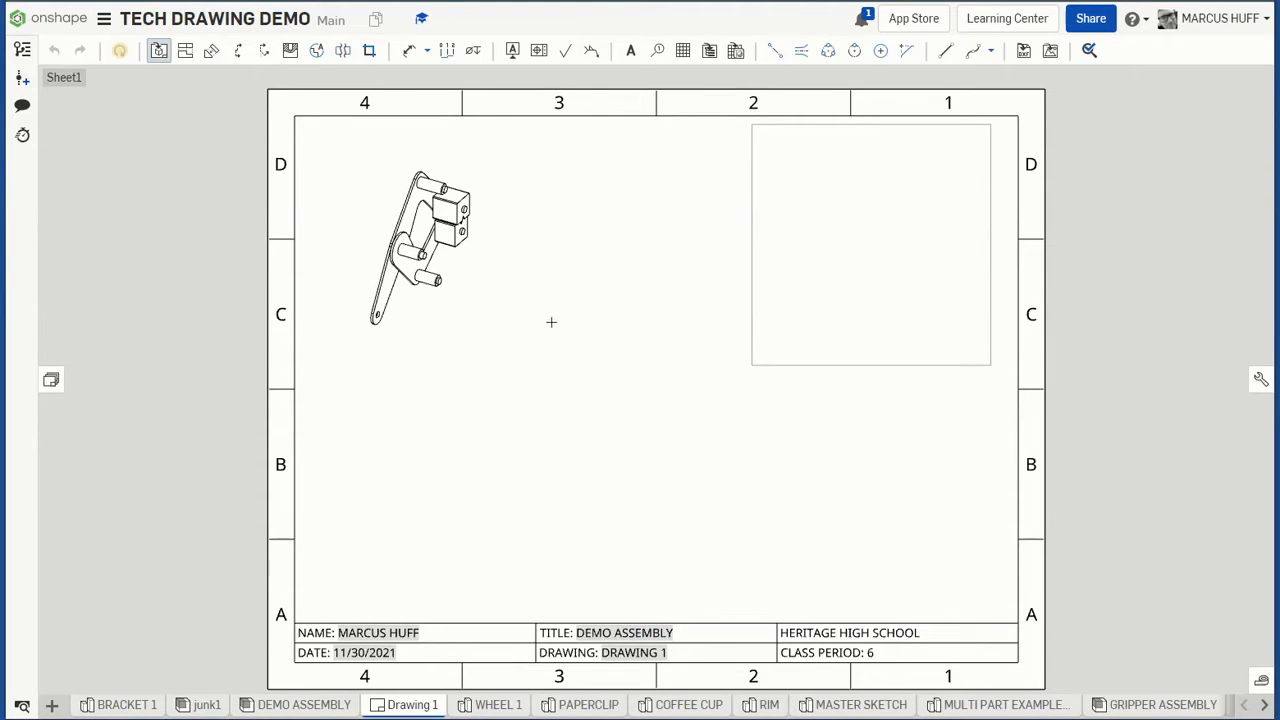
# Show both assembly views as shaded and shift the exploded view toward the middle of the sheet
pyautogui.rightClick(421, 205)
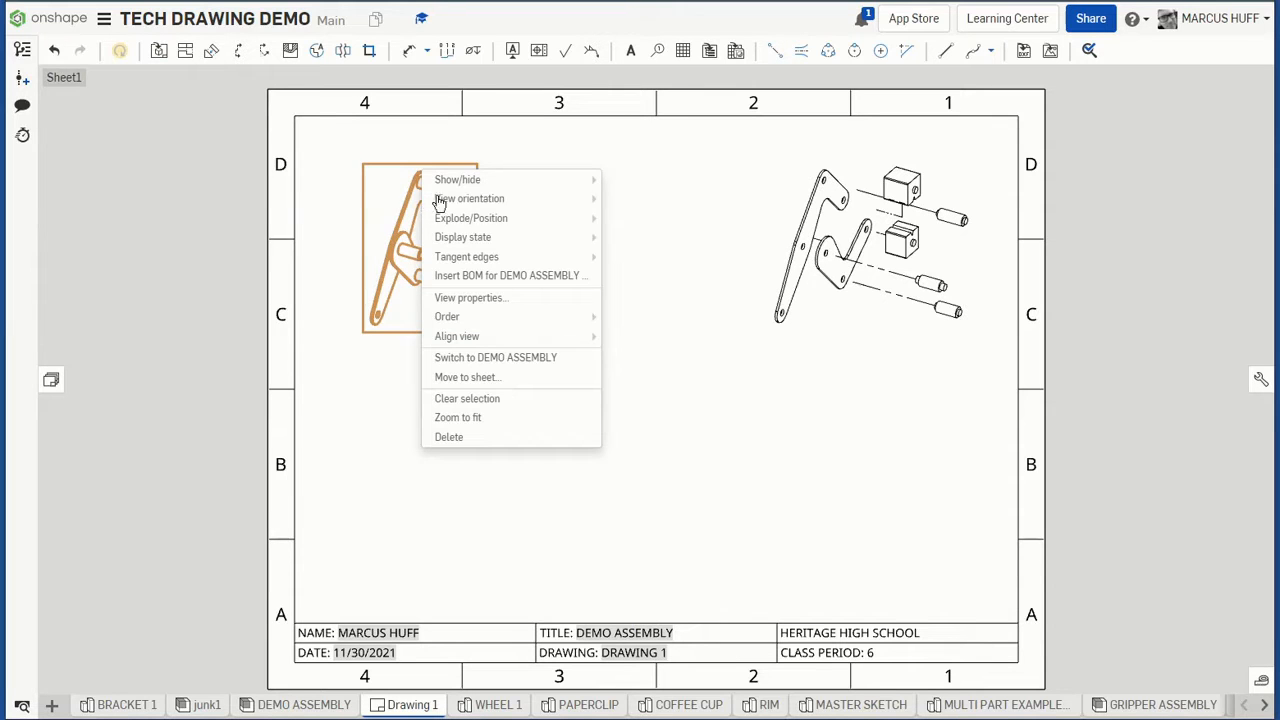
pyautogui.moveTo(453, 200)
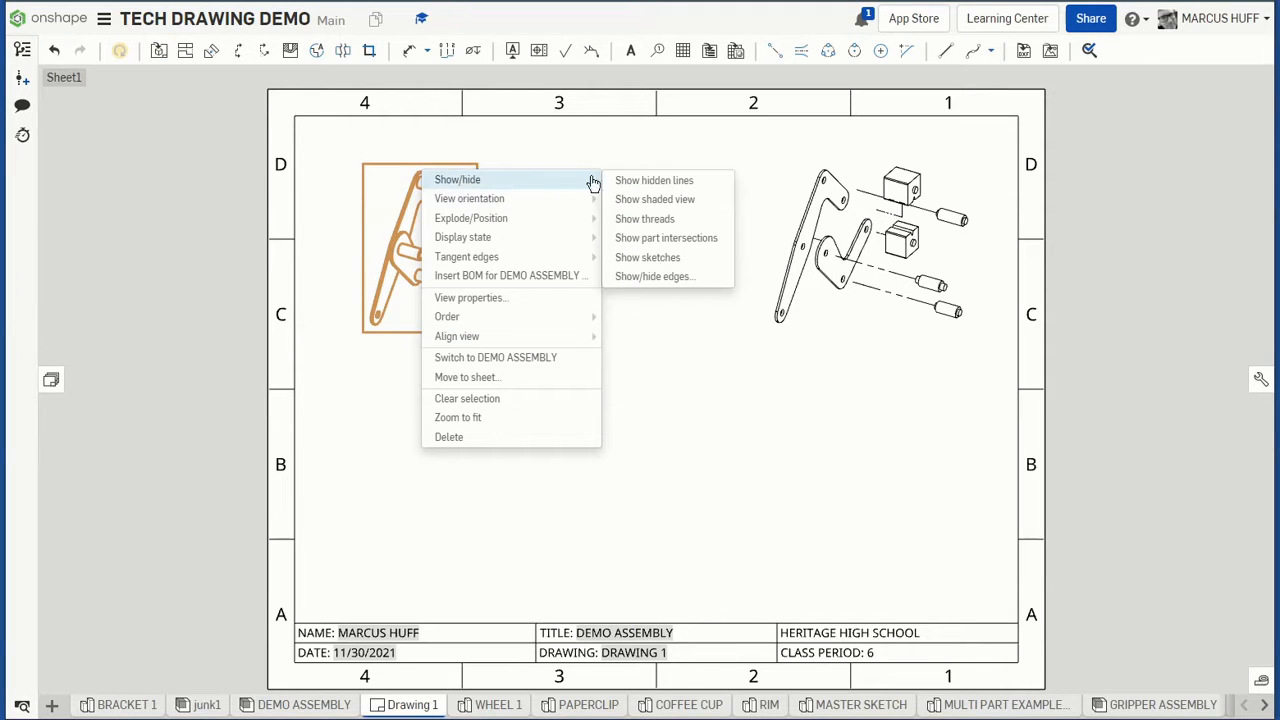
pyautogui.click(650, 200)
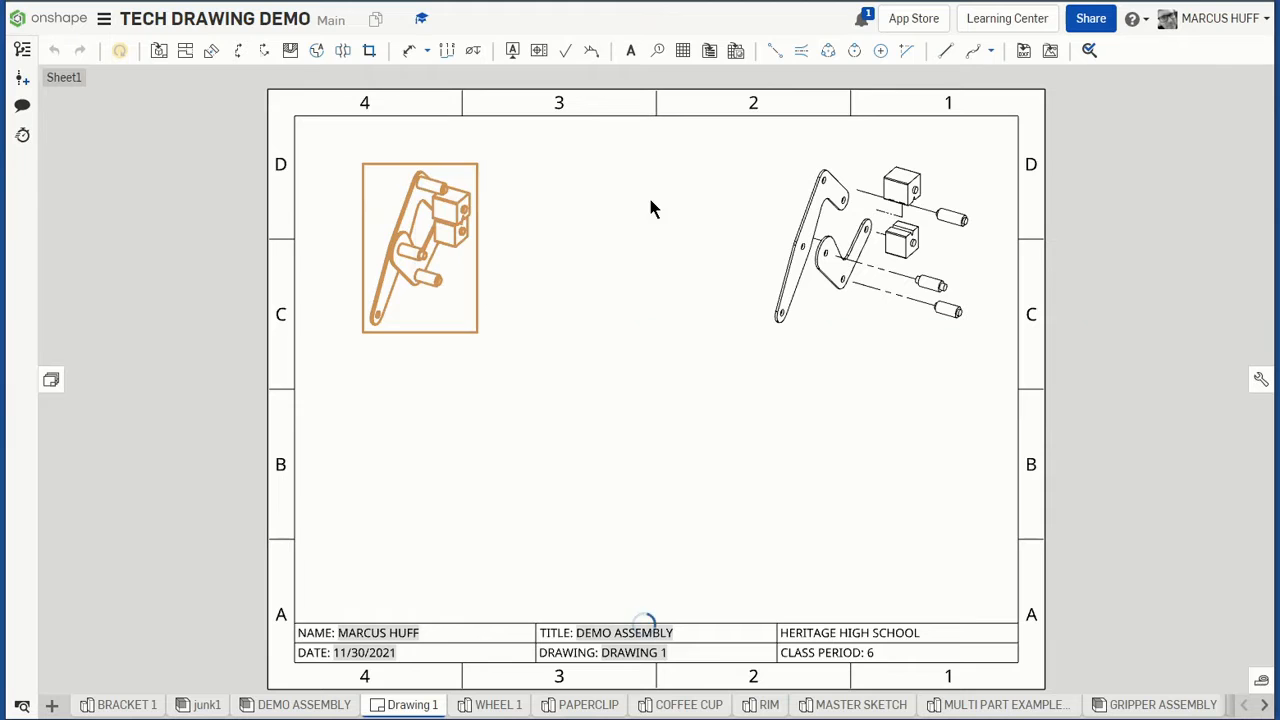
pyautogui.rightClick(904, 160)
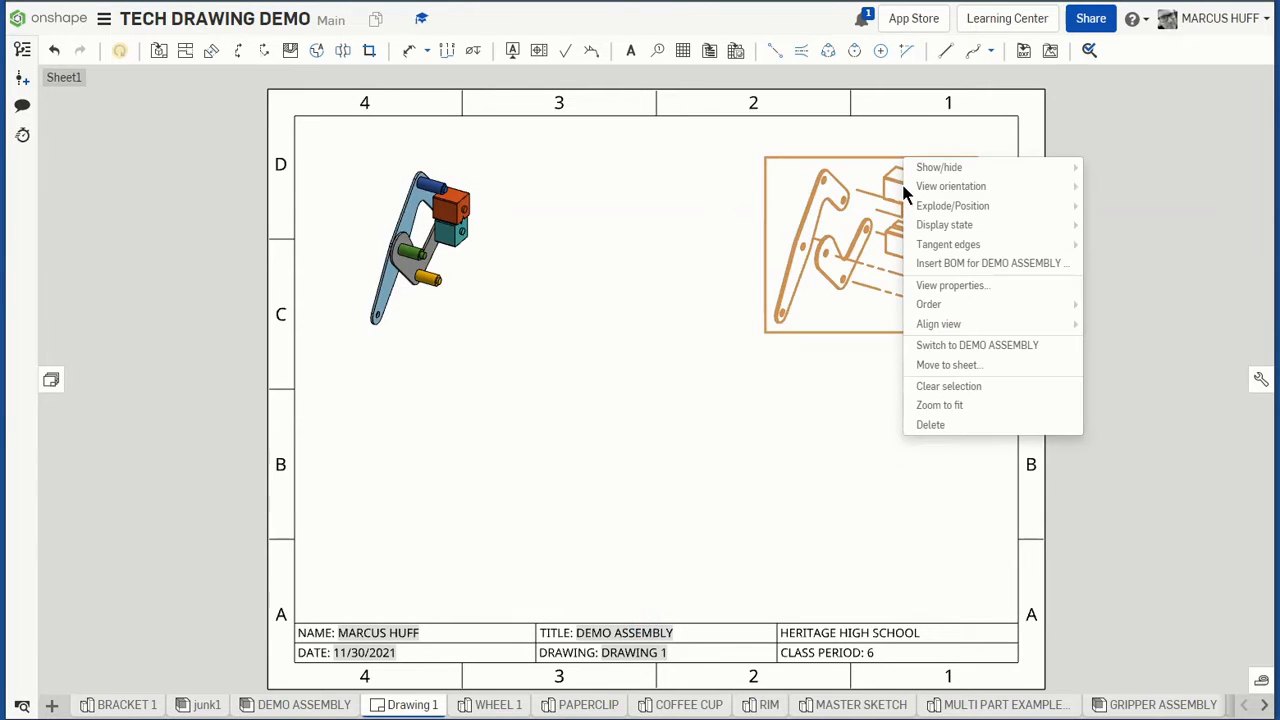
pyautogui.moveTo(950, 168)
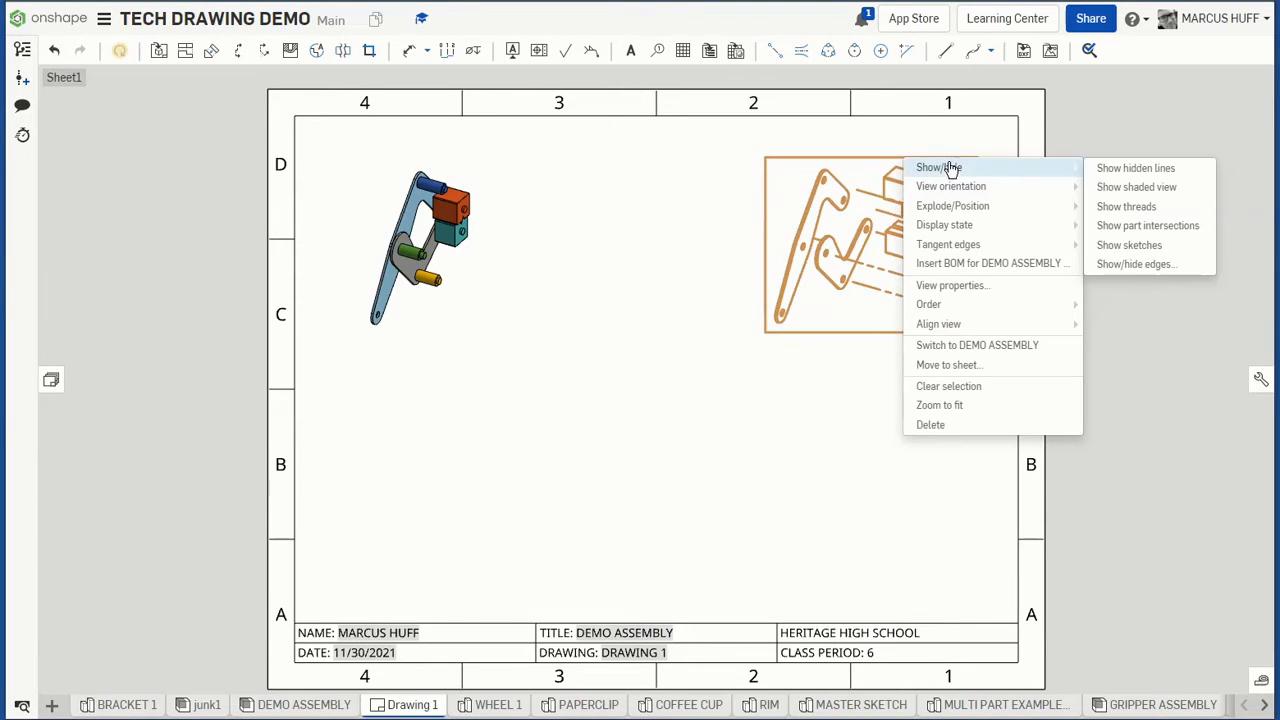
pyautogui.click(1130, 190)
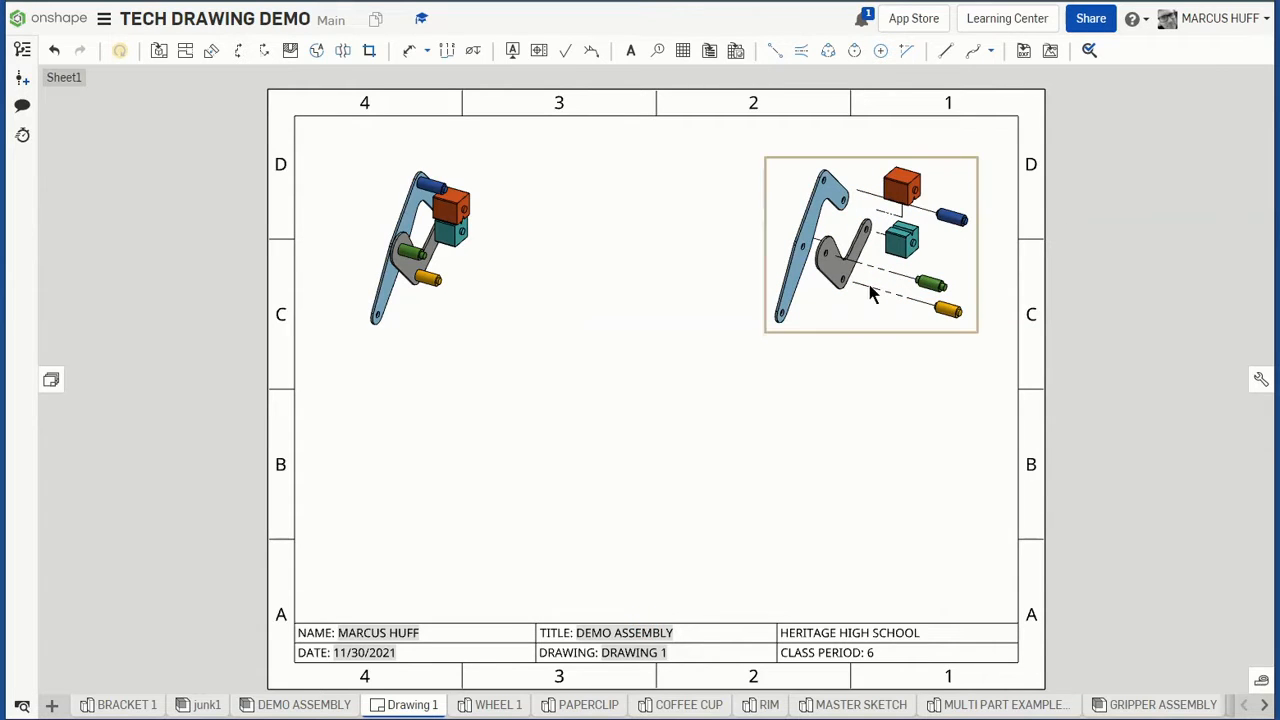
pyautogui.moveTo(805, 222); pyautogui.dragTo(712, 228)
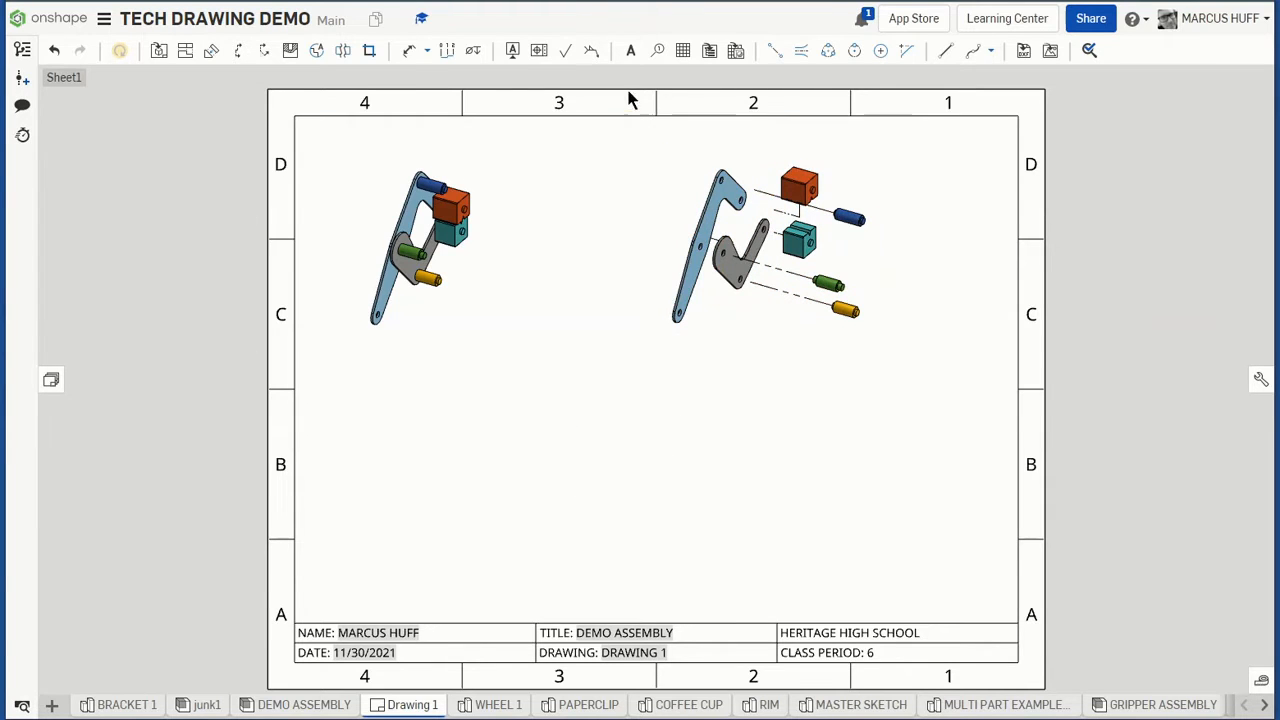
# Insert a flattened, top-to-bottom BOM table for DEMO ASSEMBLY and place it against the right border just above the title block
pyautogui.click(711, 56)
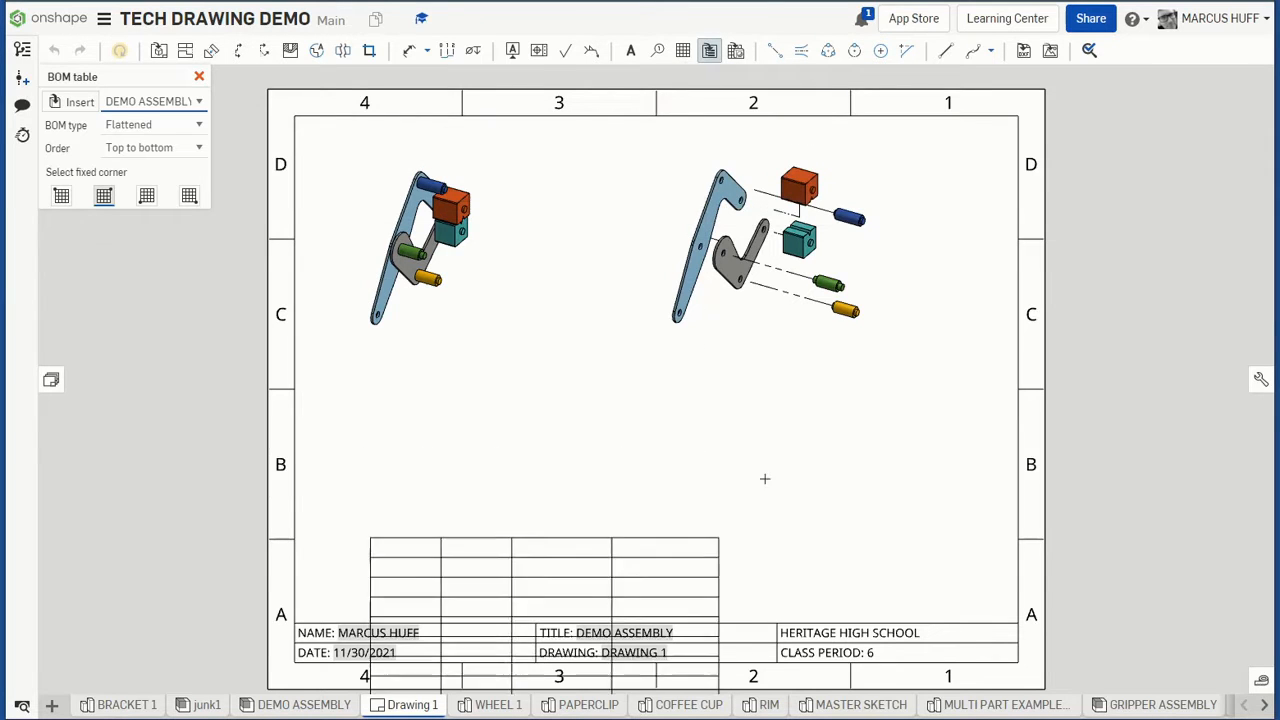
pyautogui.click(861, 404)
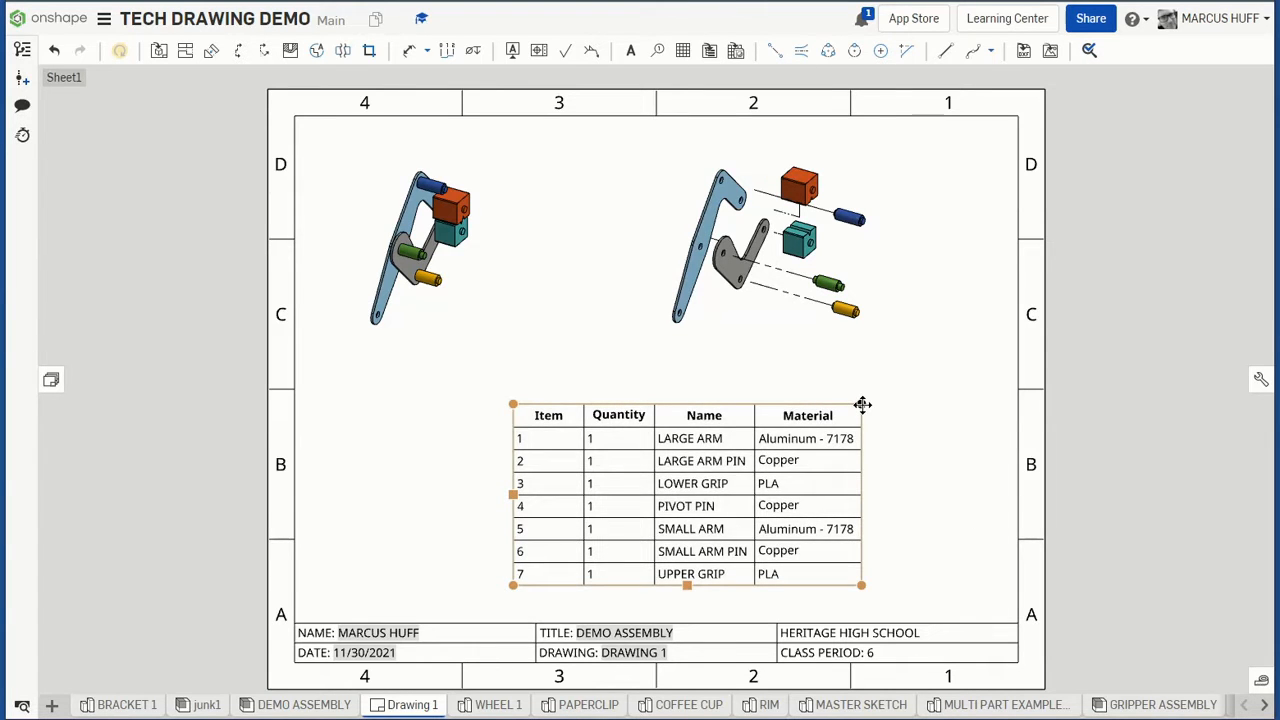
pyautogui.moveTo(862, 404); pyautogui.dragTo(1021, 438)
pyautogui.click(560, 385)
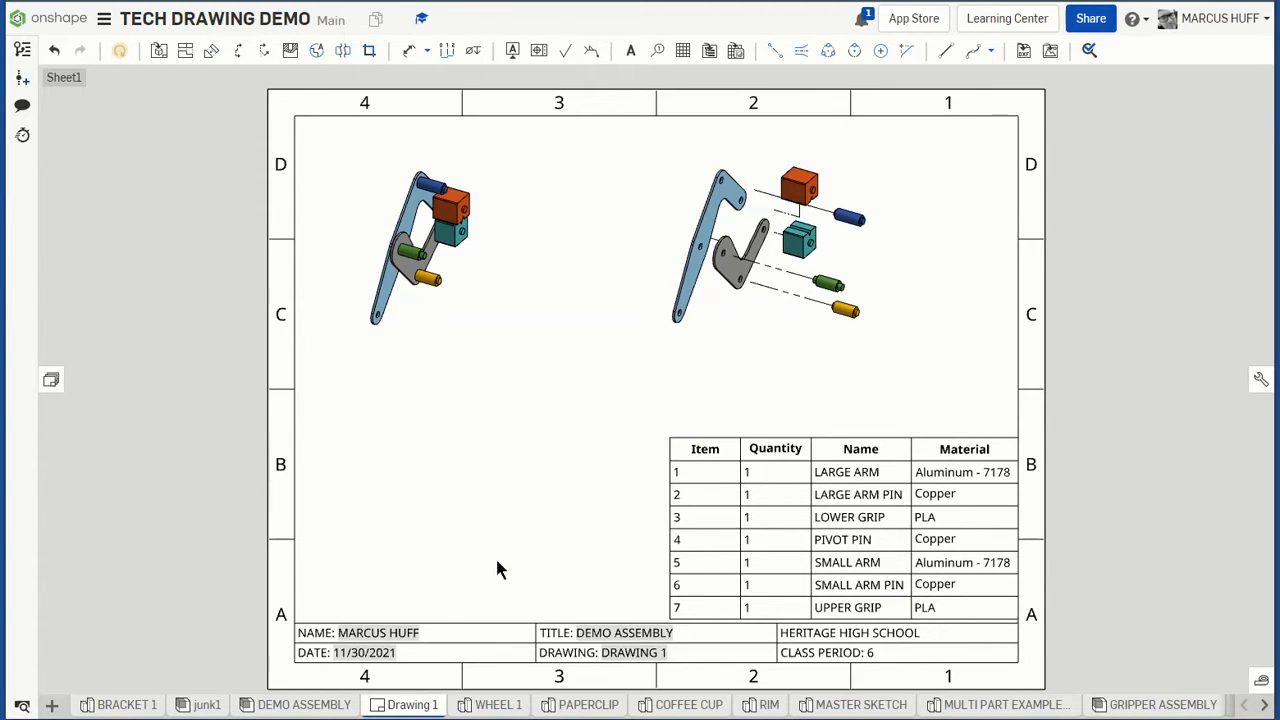
# Rename the Drawing 1 tab as DEMO SYTEM
pyautogui.rightClick(419, 708)
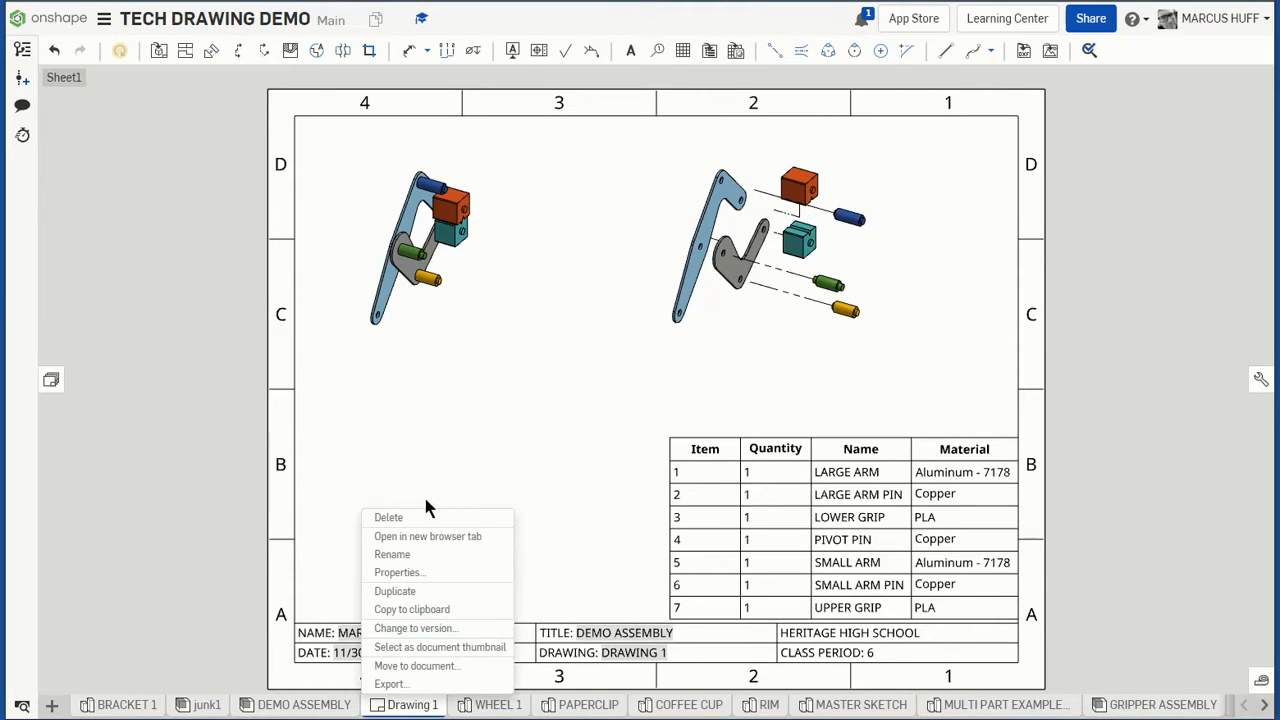
pyautogui.click(430, 557)
pyautogui.write('DEMO')
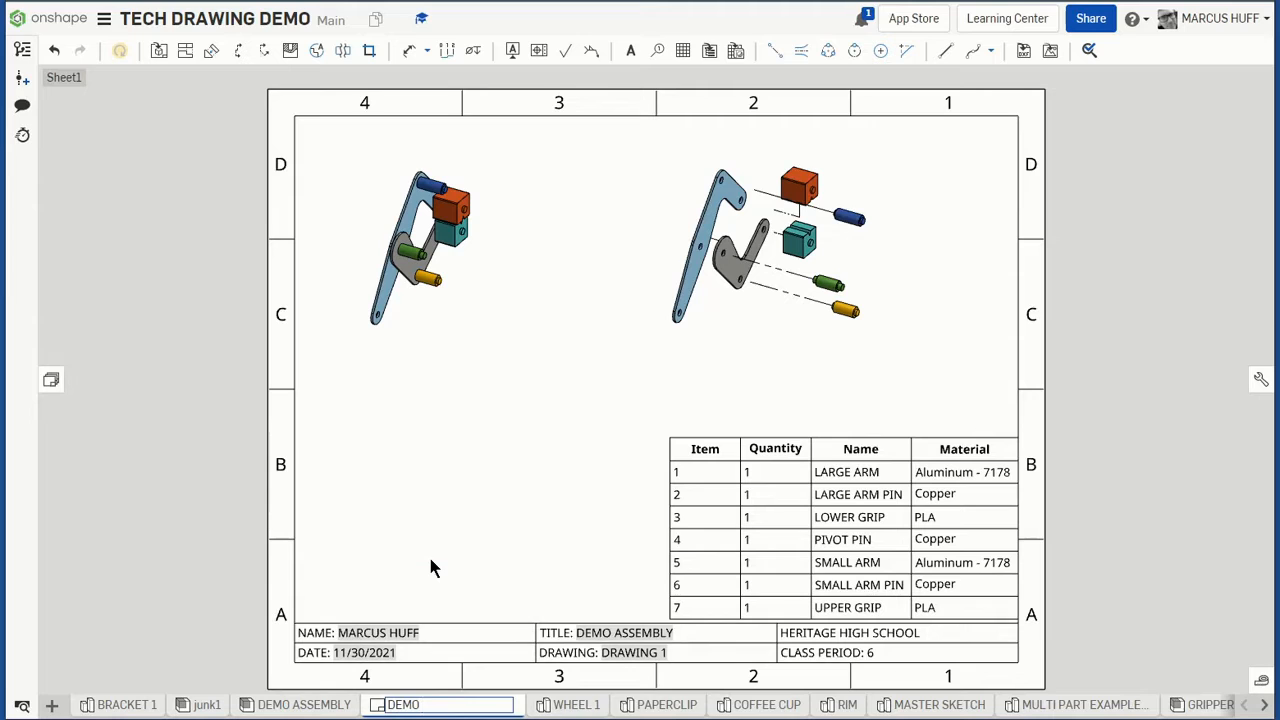
pyautogui.write(' SYTEM')
pyautogui.press('Return')
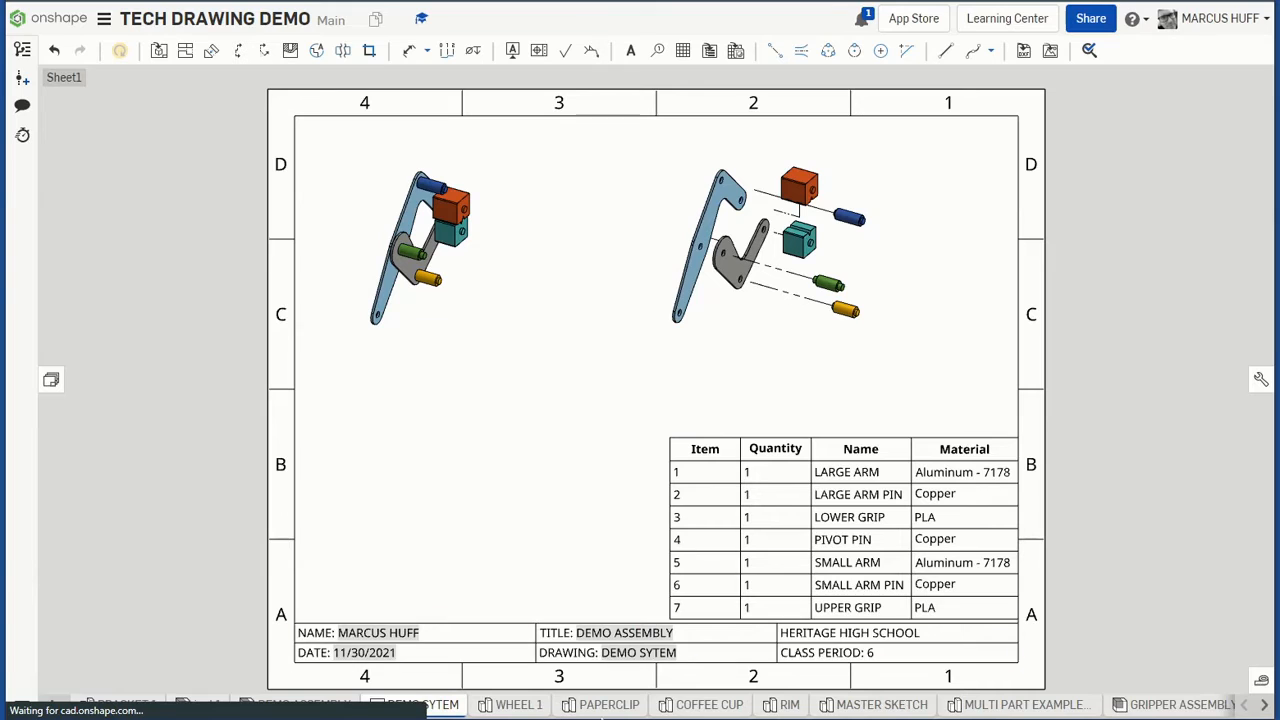
pyautogui.click(395, 207)
pyautogui.click(450, 433)
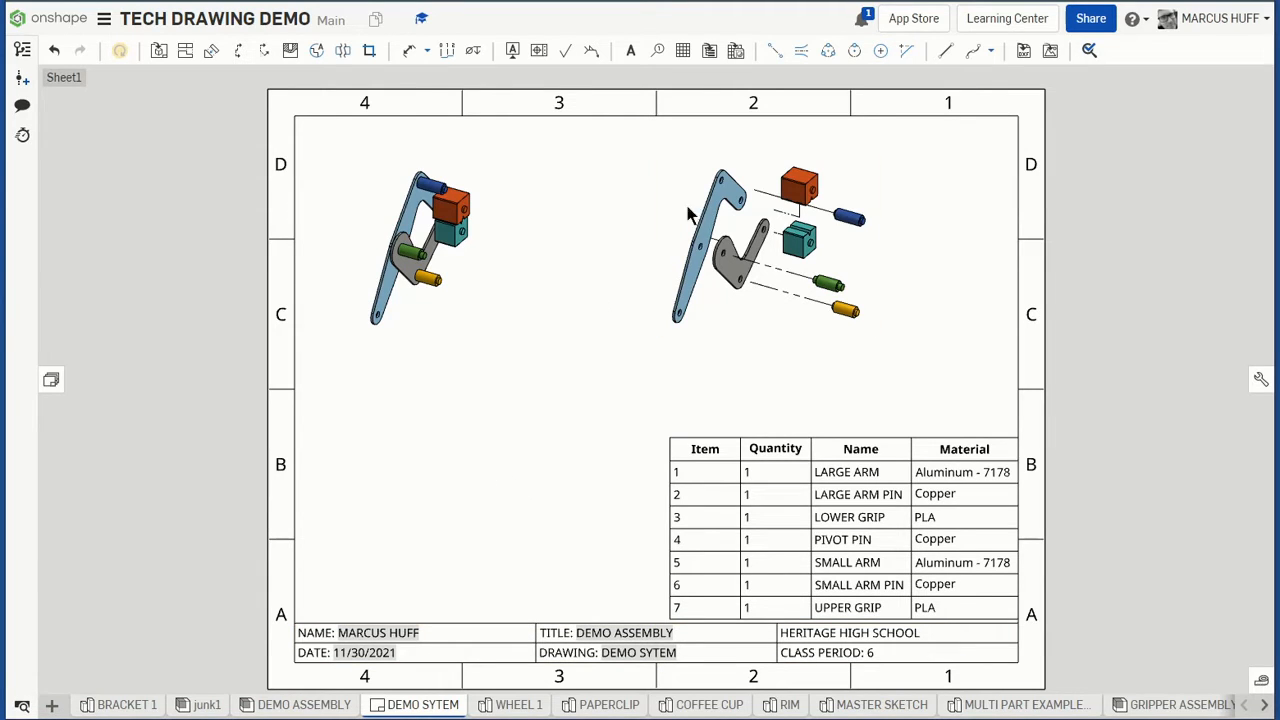
# Add circular item-number callouts to the orange upper grip, blue large arm pin and teal lower grip in the exploded view
pyautogui.click(657, 51)
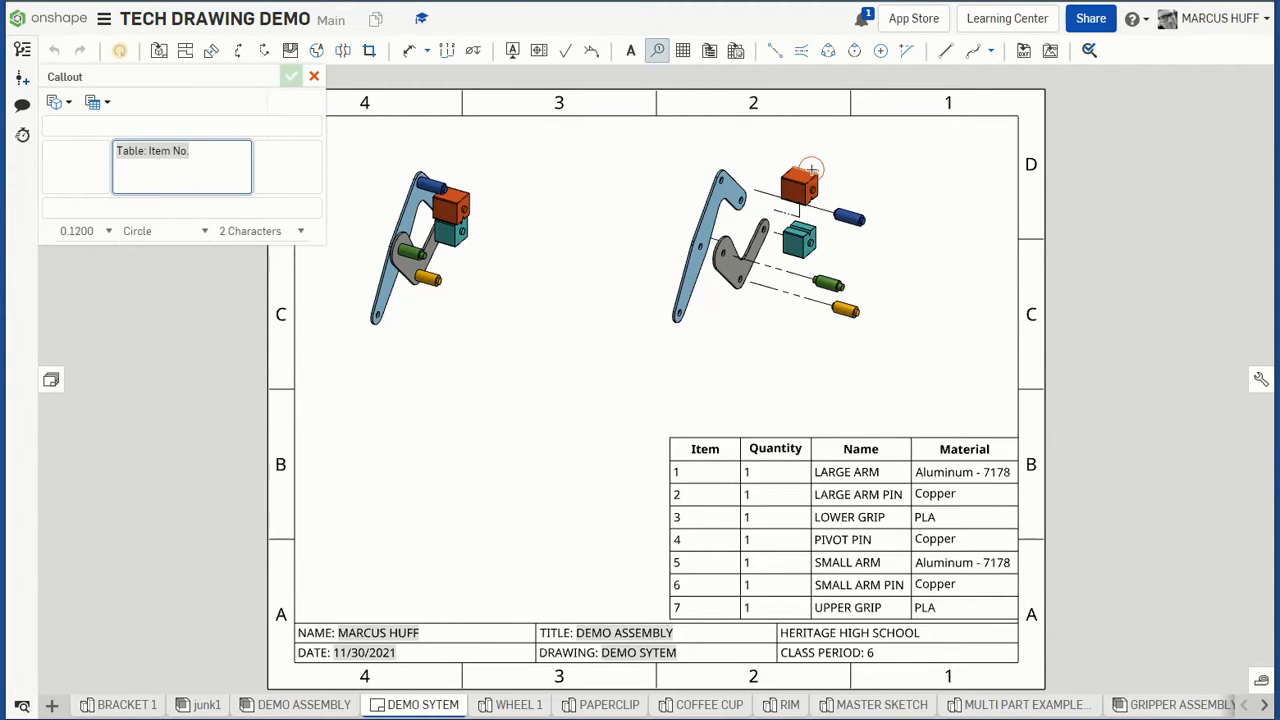
pyautogui.scroll(5, 811, 172)
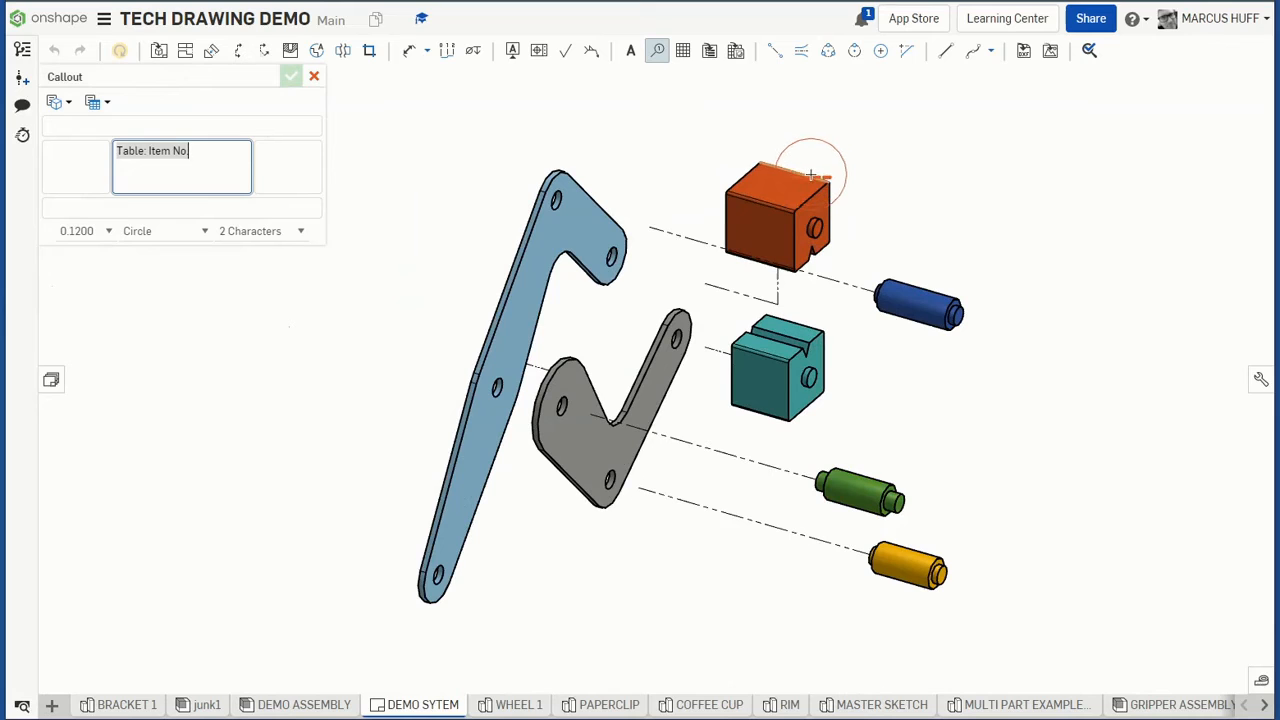
pyautogui.click(811, 172)
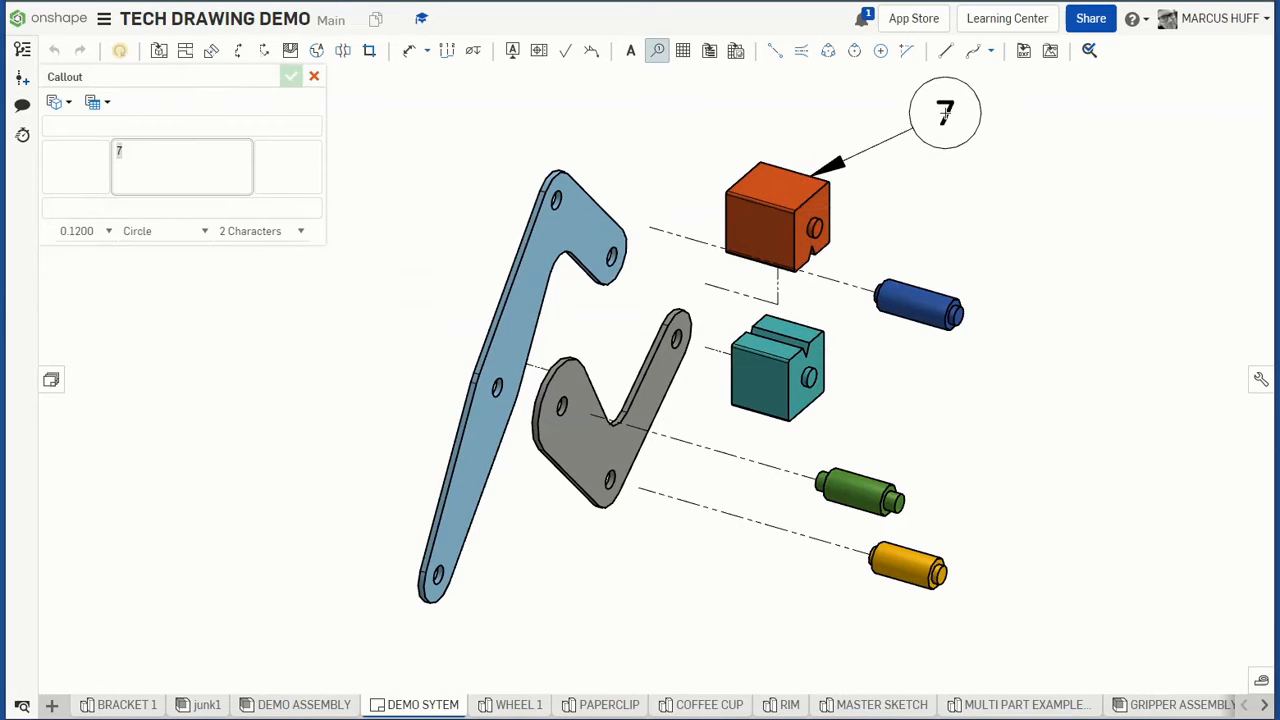
pyautogui.click(945, 113)
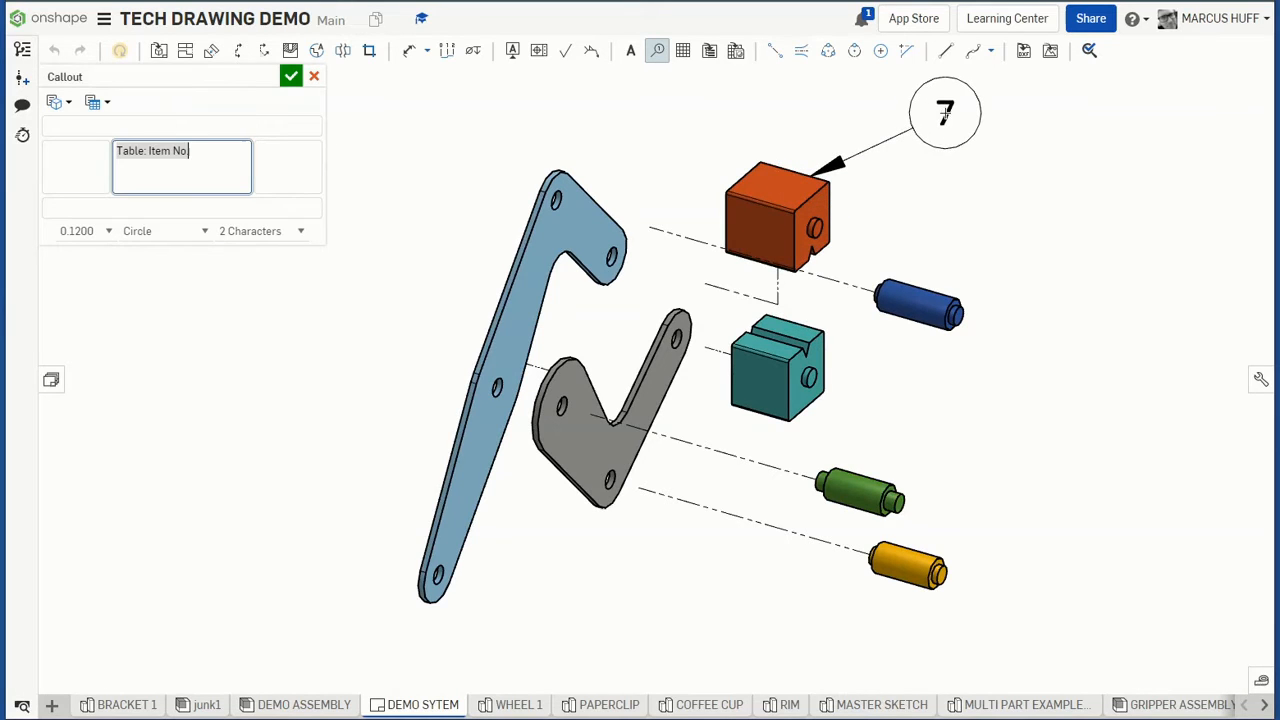
pyautogui.click(920, 288)
pyautogui.click(1037, 238)
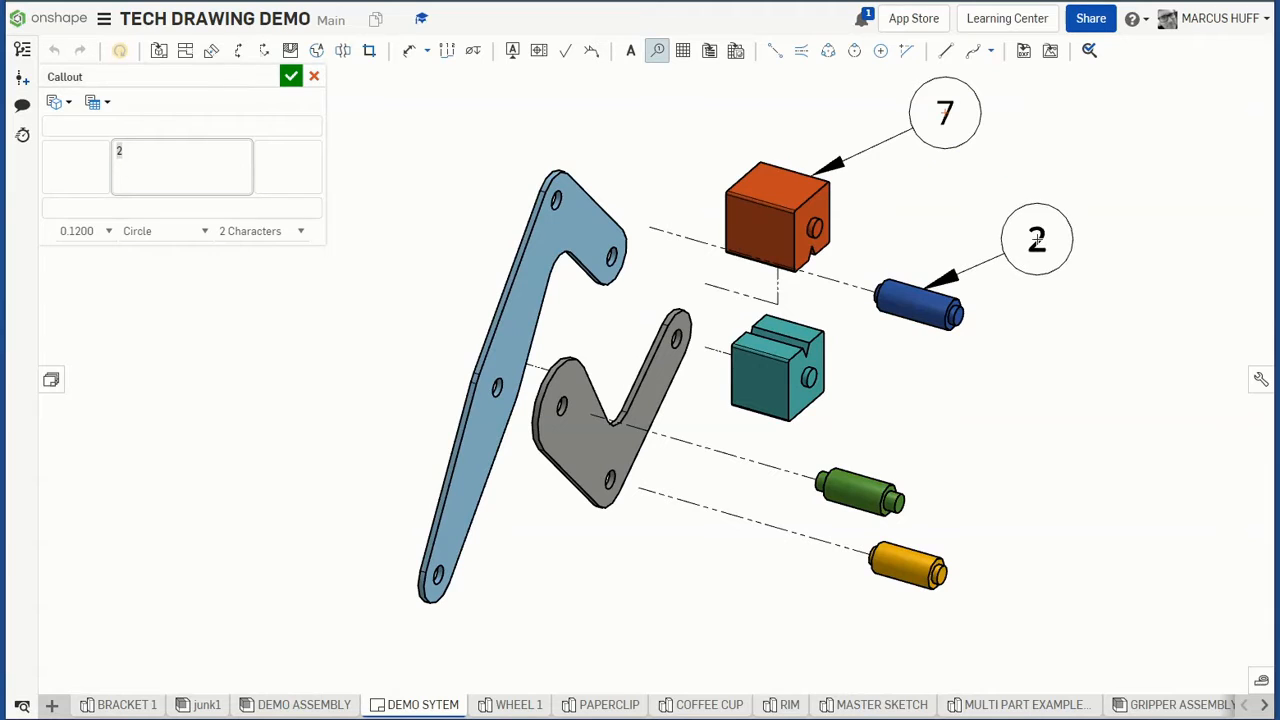
pyautogui.click(828, 354)
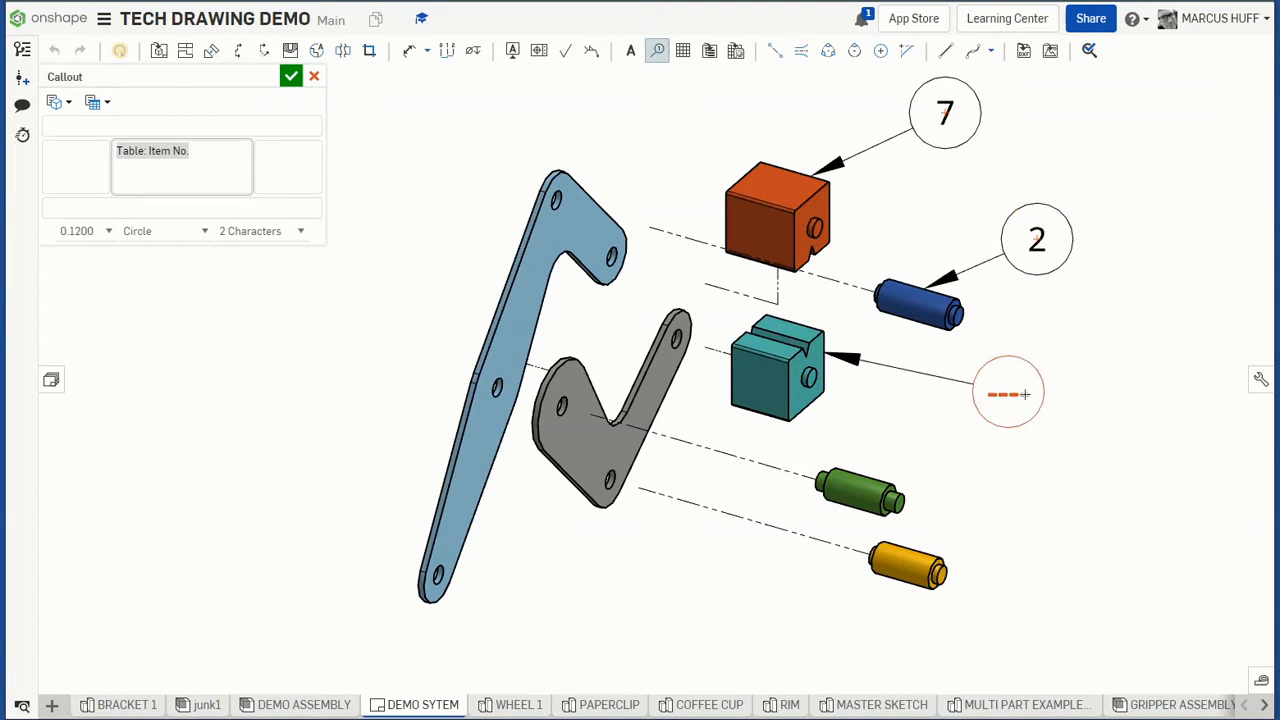
pyautogui.click(1037, 396)
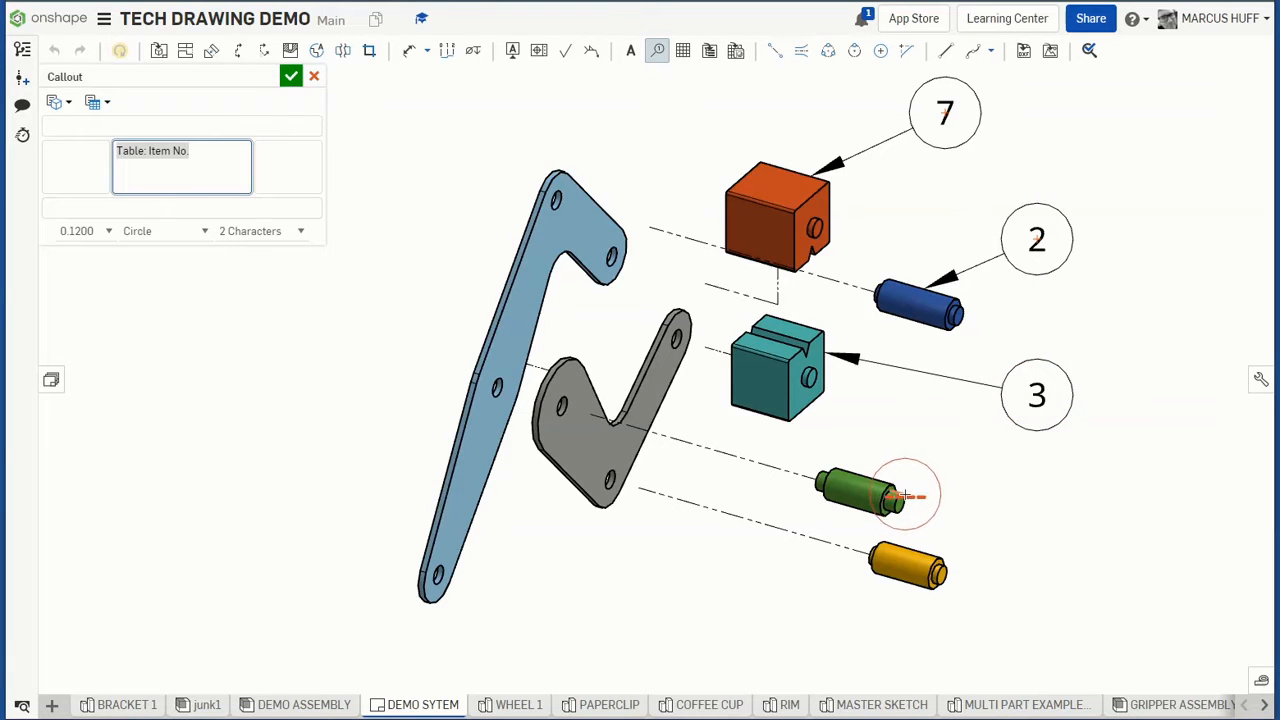
# Add item-number callouts to the green pivot pin and yellow small arm pin in the exploded view
pyautogui.click(905, 495)
pyautogui.click(1048, 518)
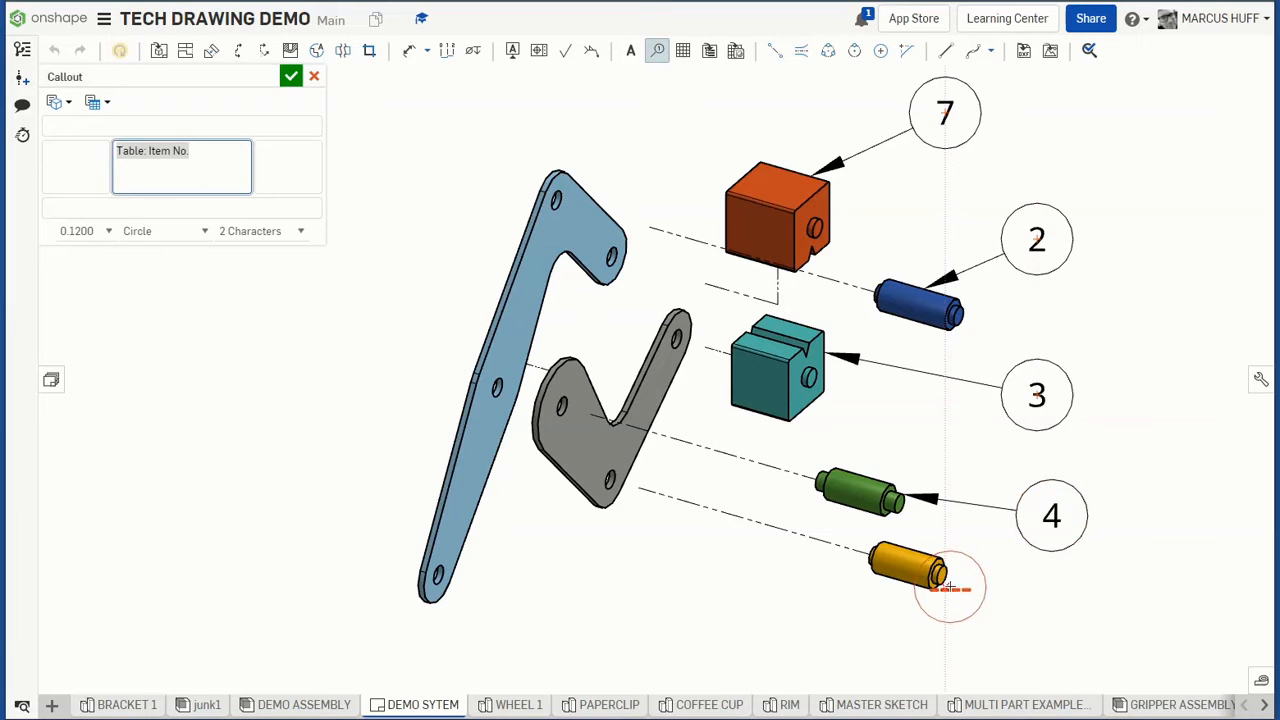
pyautogui.click(932, 575)
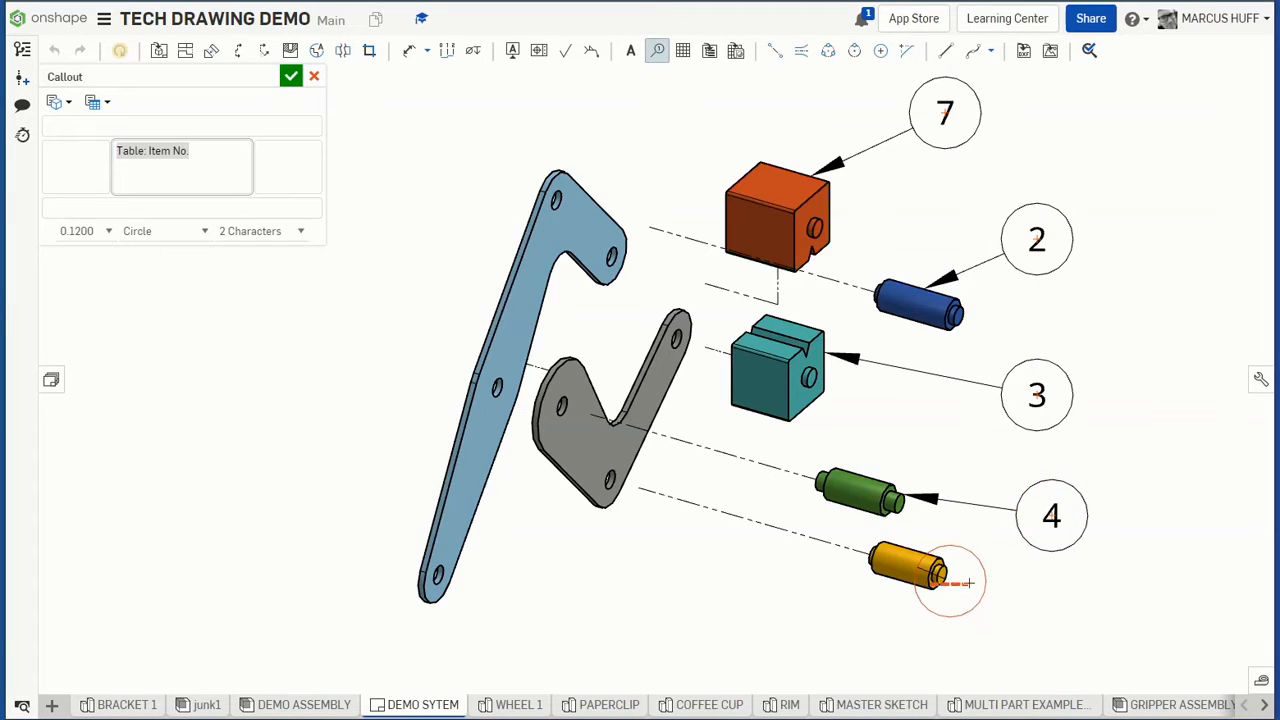
pyautogui.click(1014, 613)
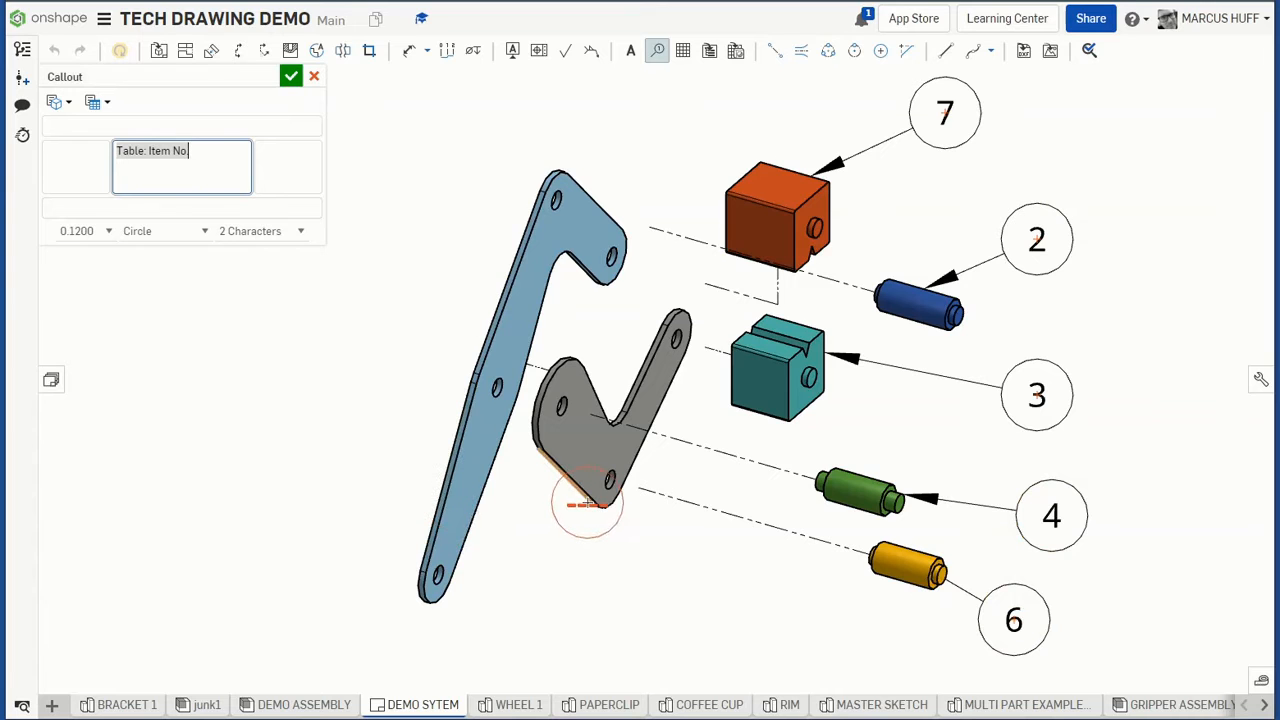
# Add item-number callouts to the gray small arm and light-blue large arm, and accept the finished set of callouts
pyautogui.click(588, 503)
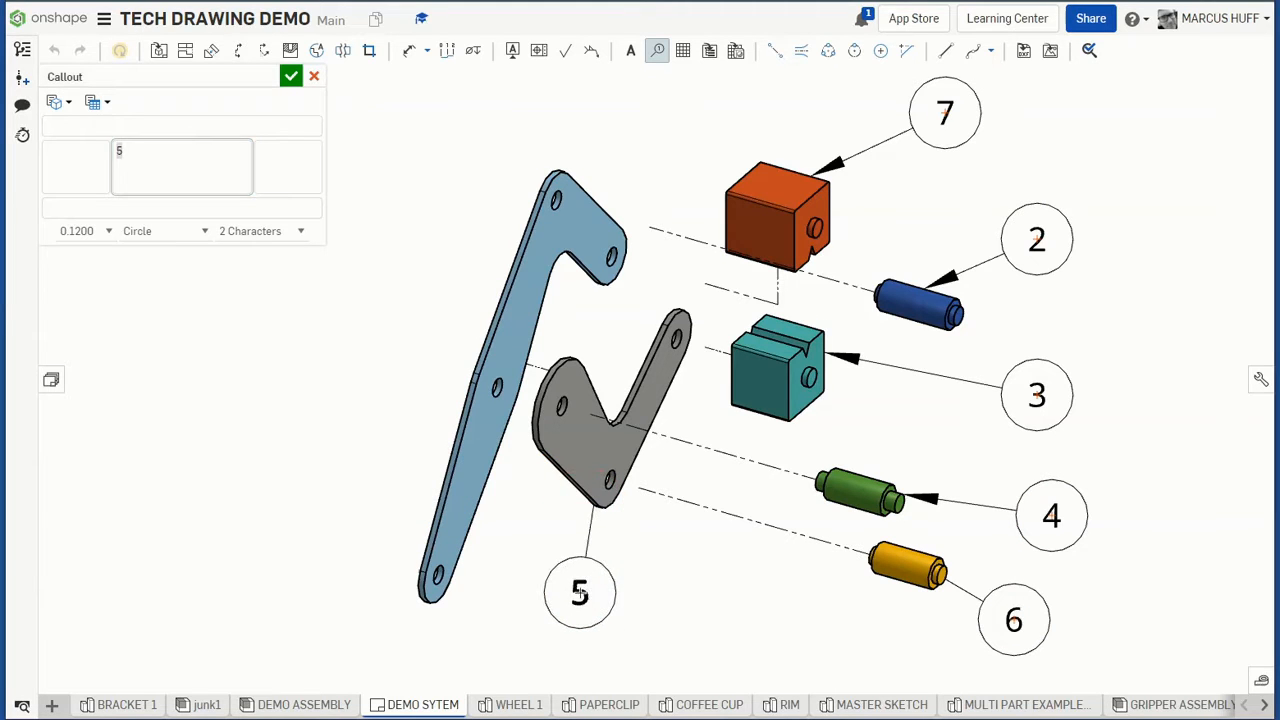
pyautogui.click(580, 592)
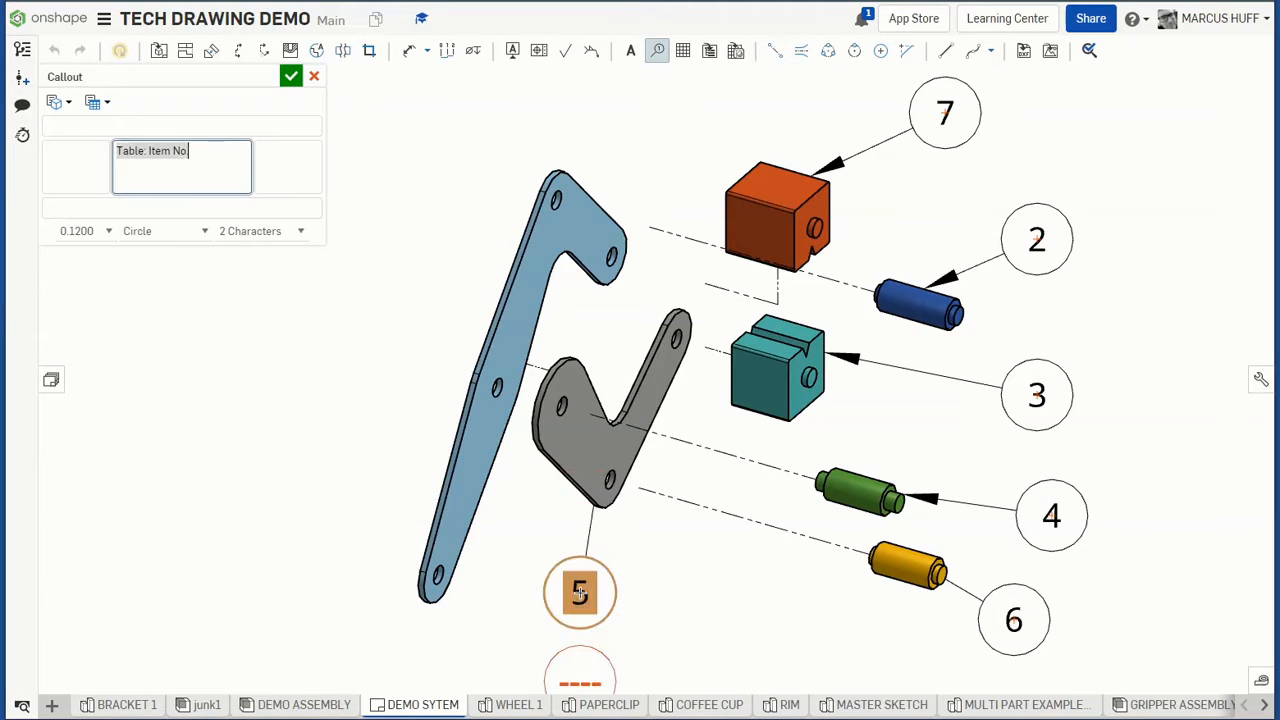
pyautogui.click(498, 293)
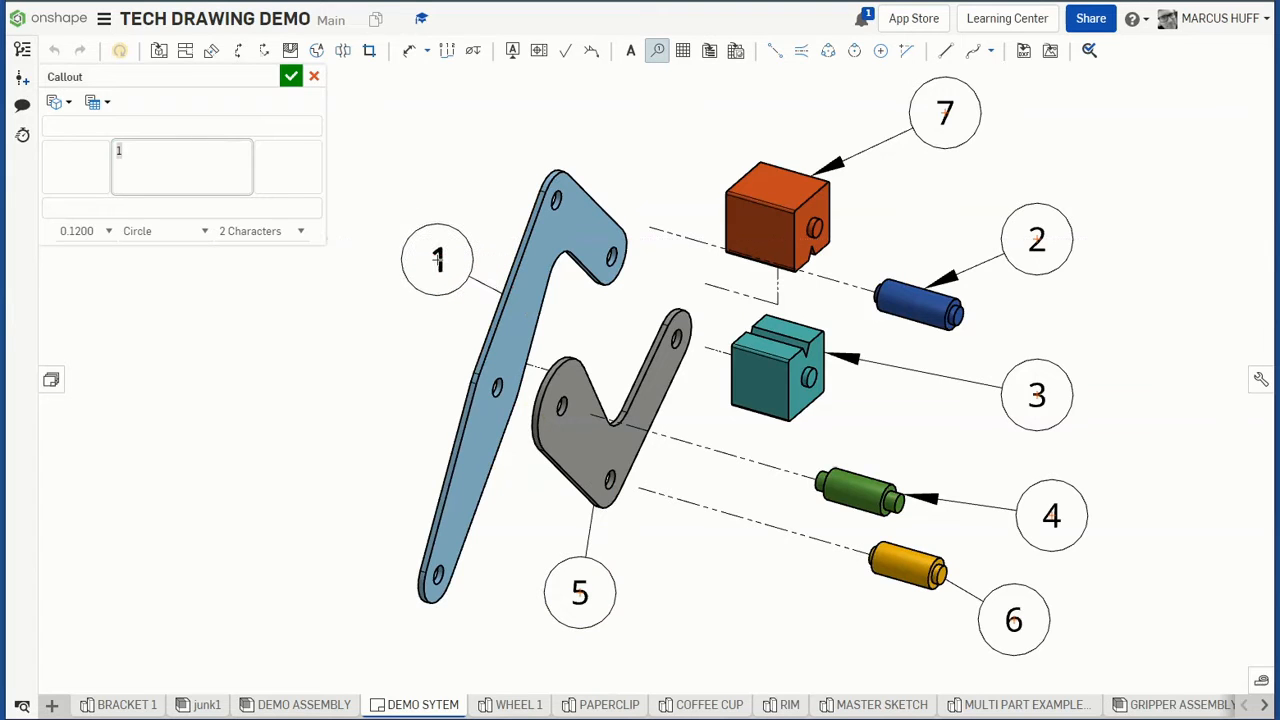
pyautogui.click(437, 258)
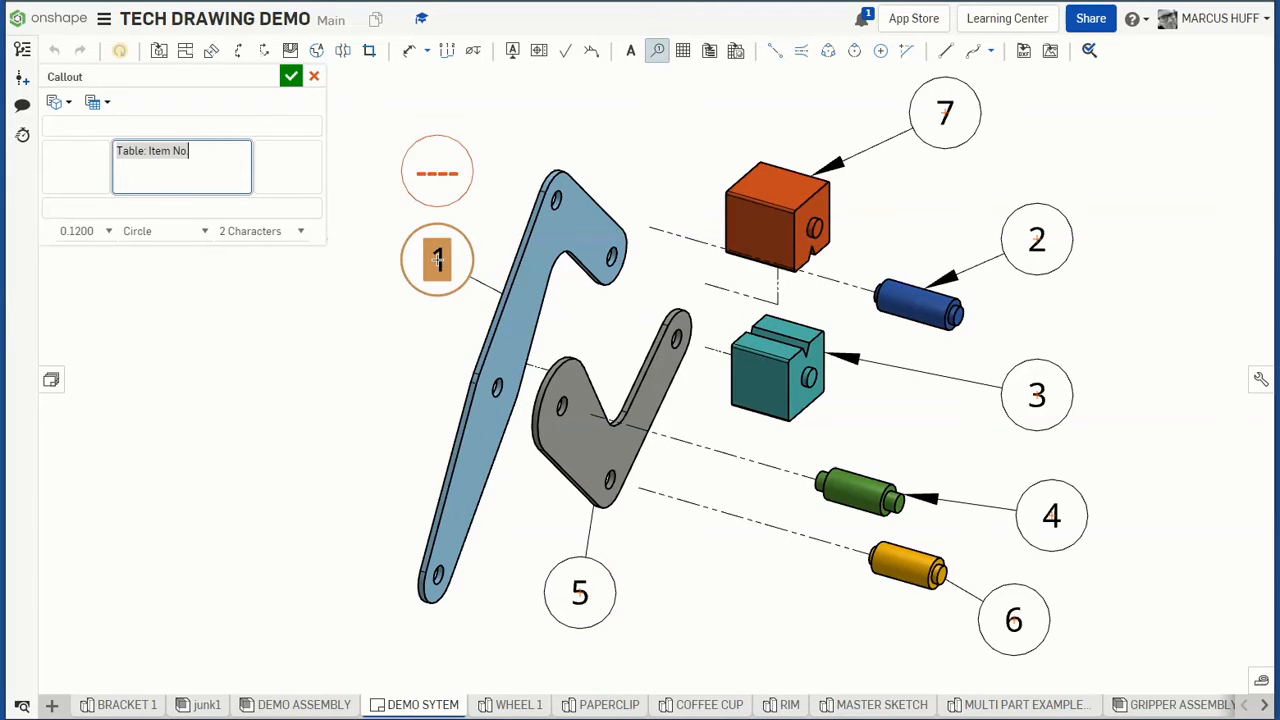
pyautogui.click(291, 76)
pyautogui.scroll(-3, 934, 409)
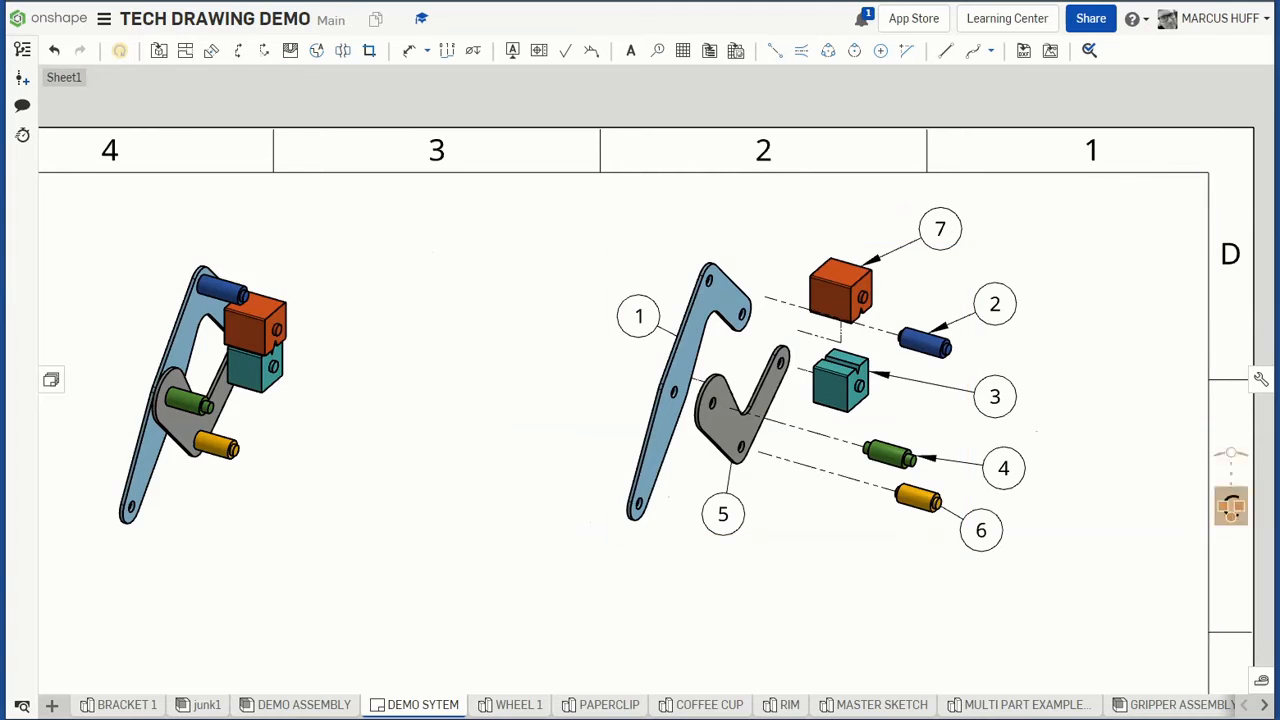
pyautogui.scroll(-3, 1158, 500)
pyautogui.moveTo(1100, 526); pyautogui.dragTo(755, 342, button='middle')
pyautogui.click(753, 490)
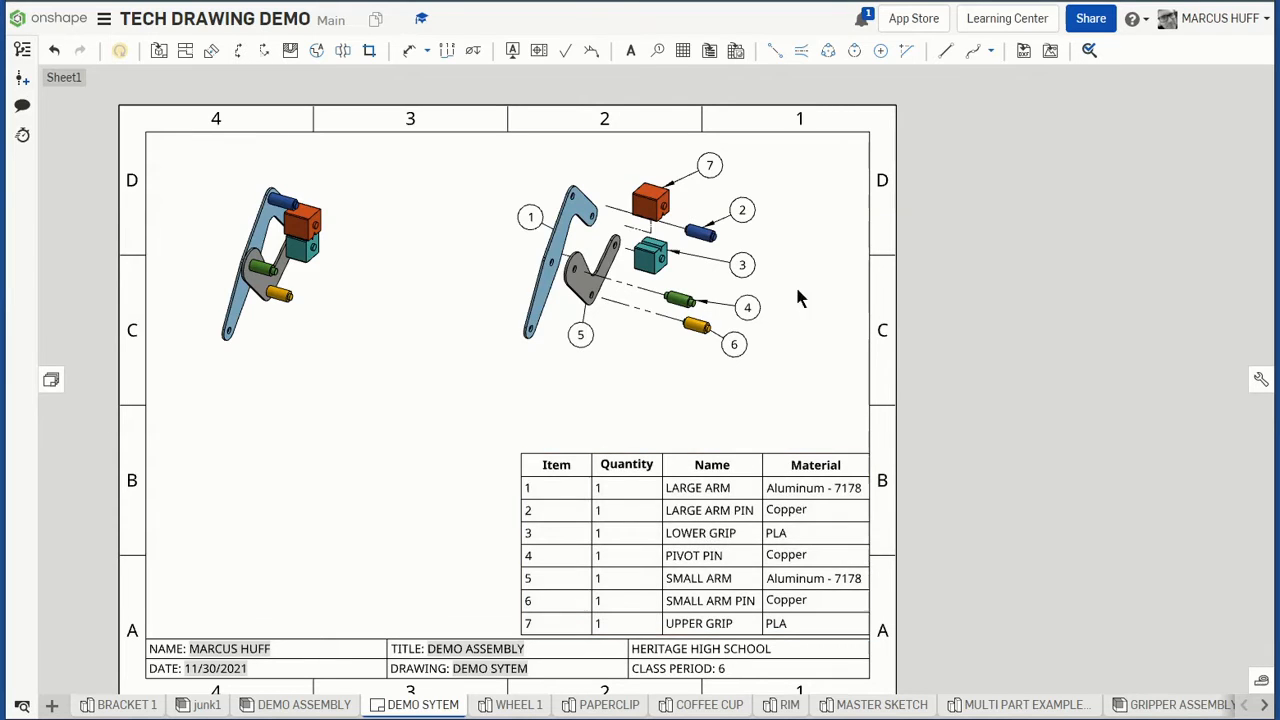
pyautogui.click(604, 257)
pyautogui.click(585, 495)
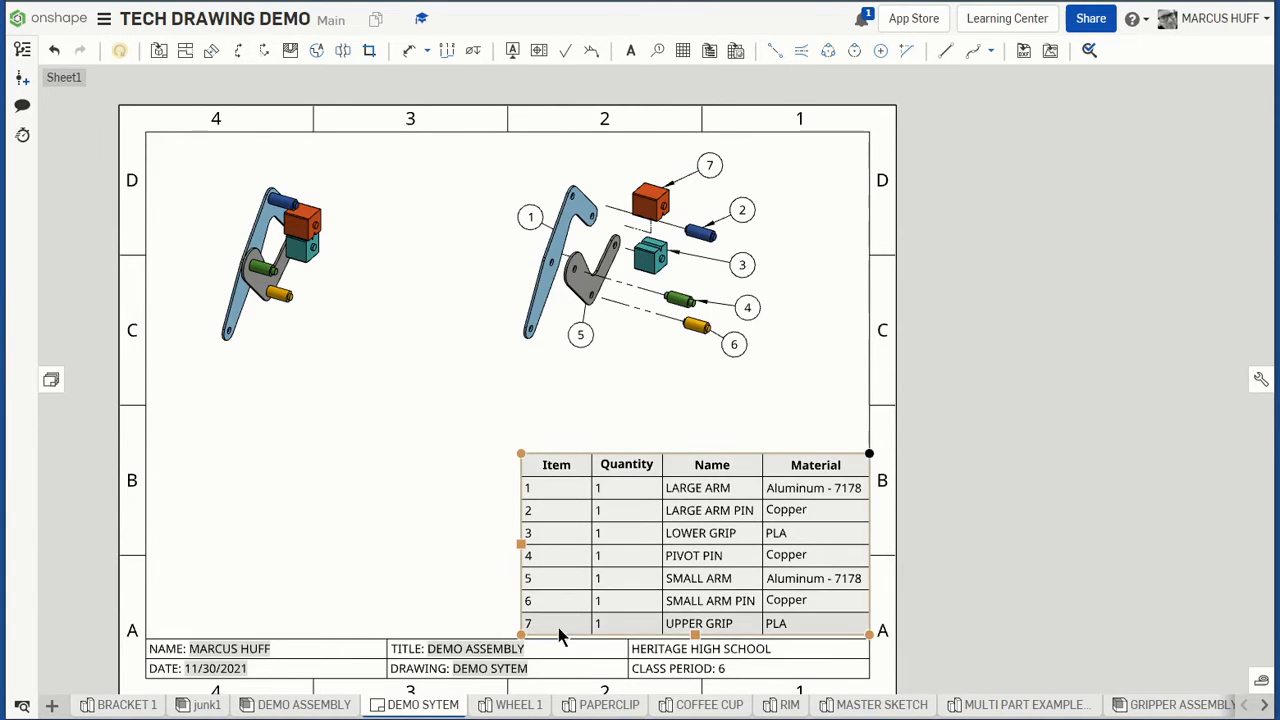
pyautogui.click(355, 462)
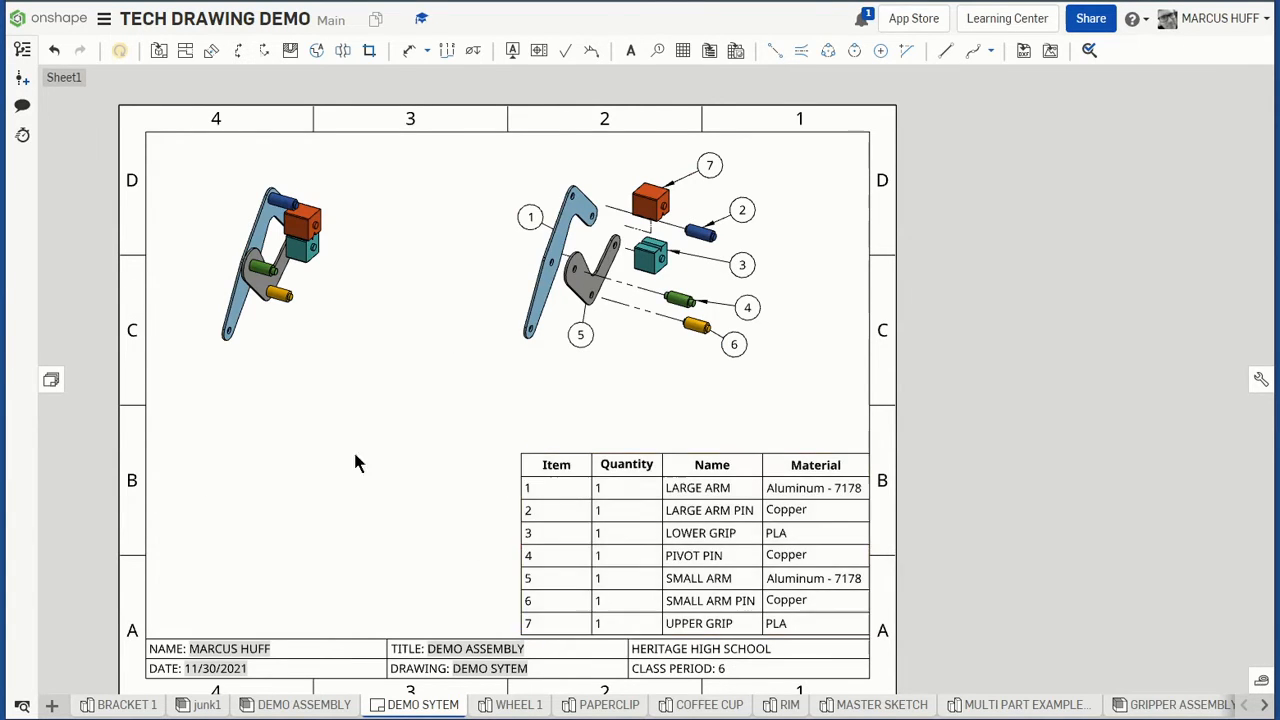
# Add a second sheet and insert a 1:6 front view of LARGE ARM from MULTI PART EXAMPLE Copy 1 in its lower-left area
pyautogui.click(51, 379)
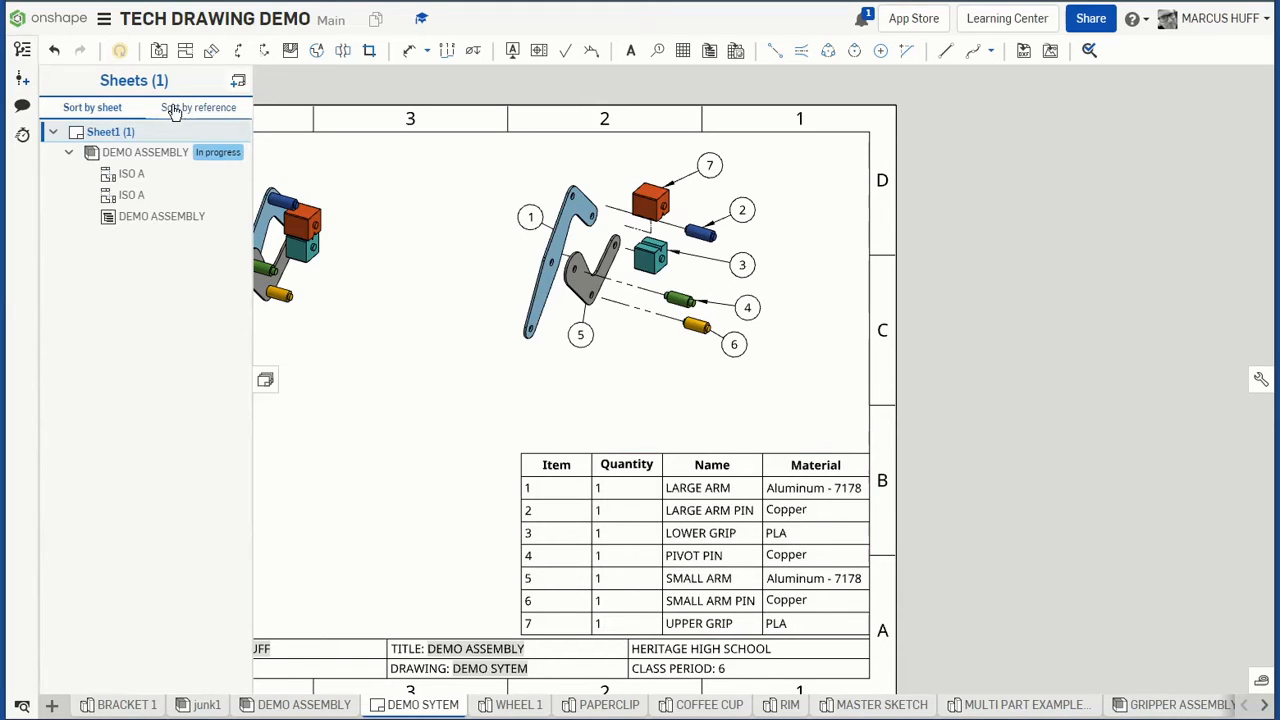
pyautogui.click(240, 84)
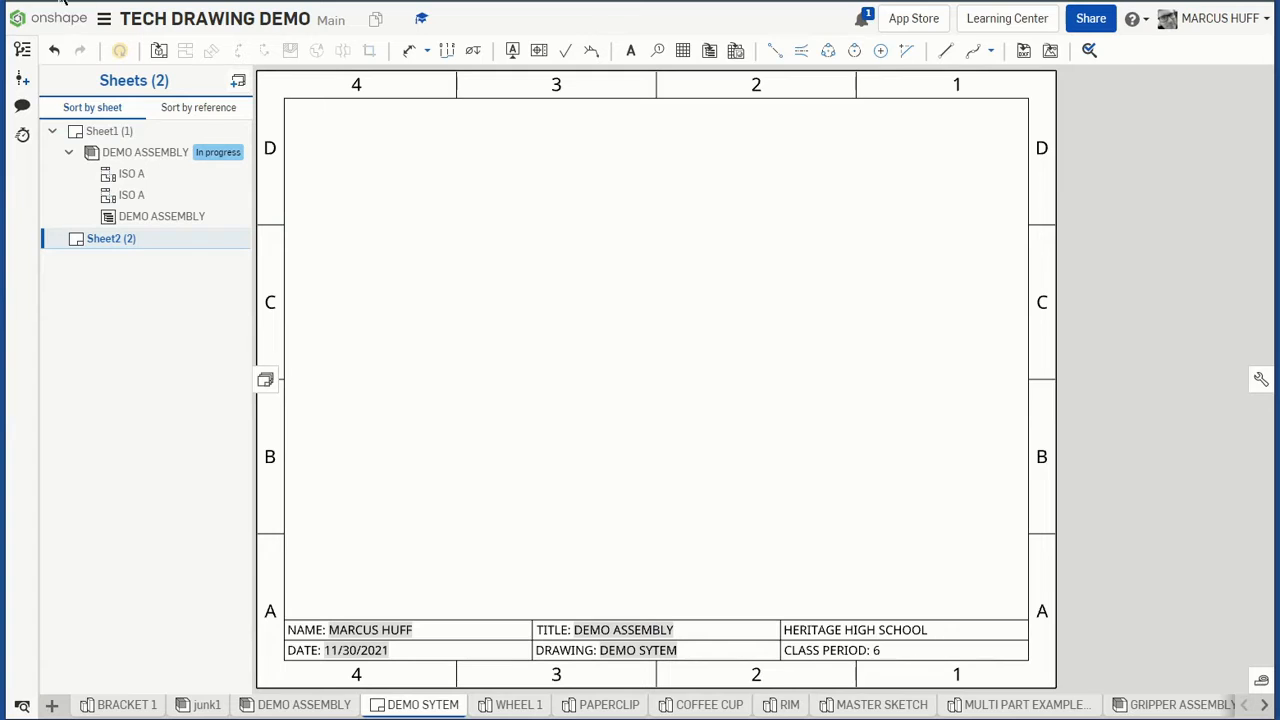
pyautogui.click(157, 52)
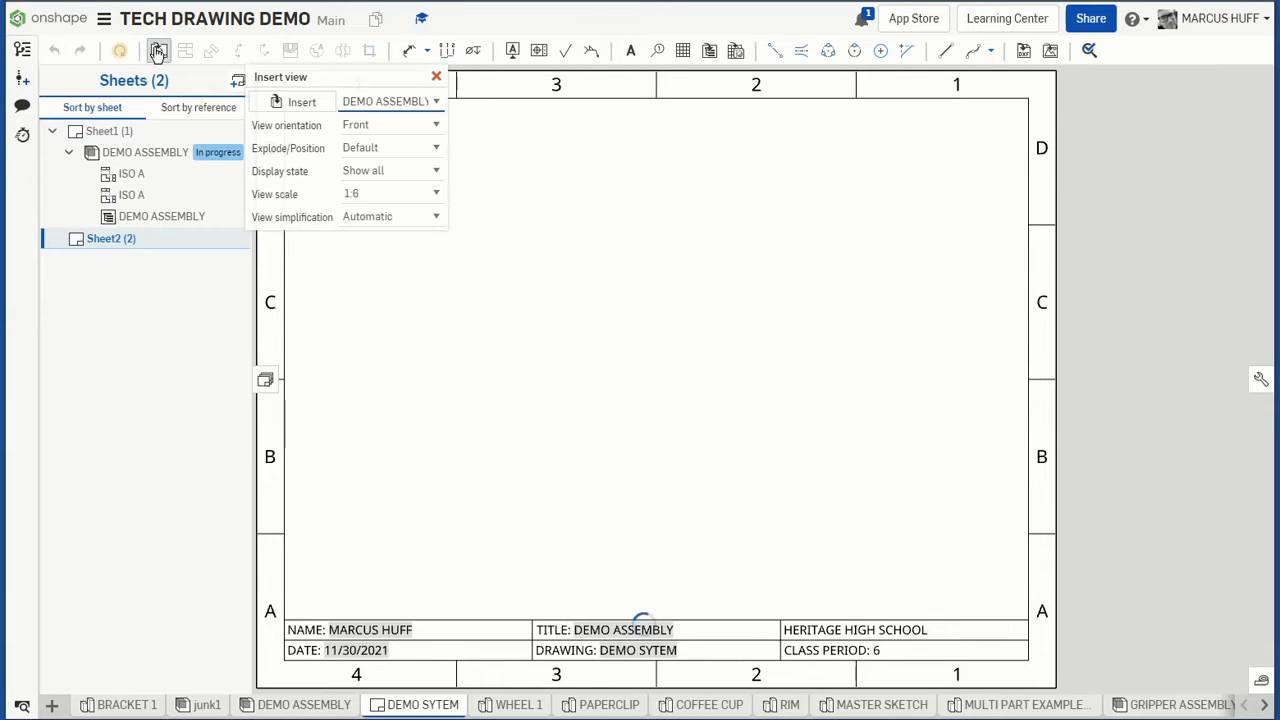
pyautogui.click(391, 104)
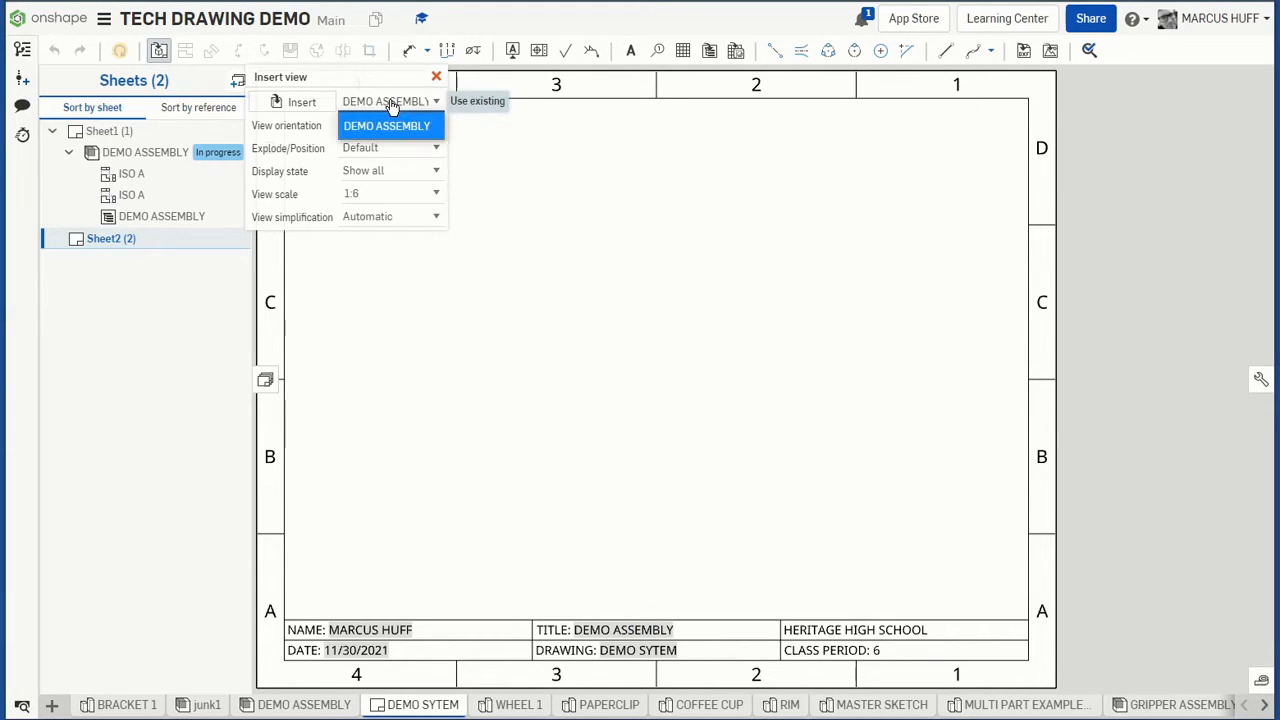
pyautogui.click(303, 99)
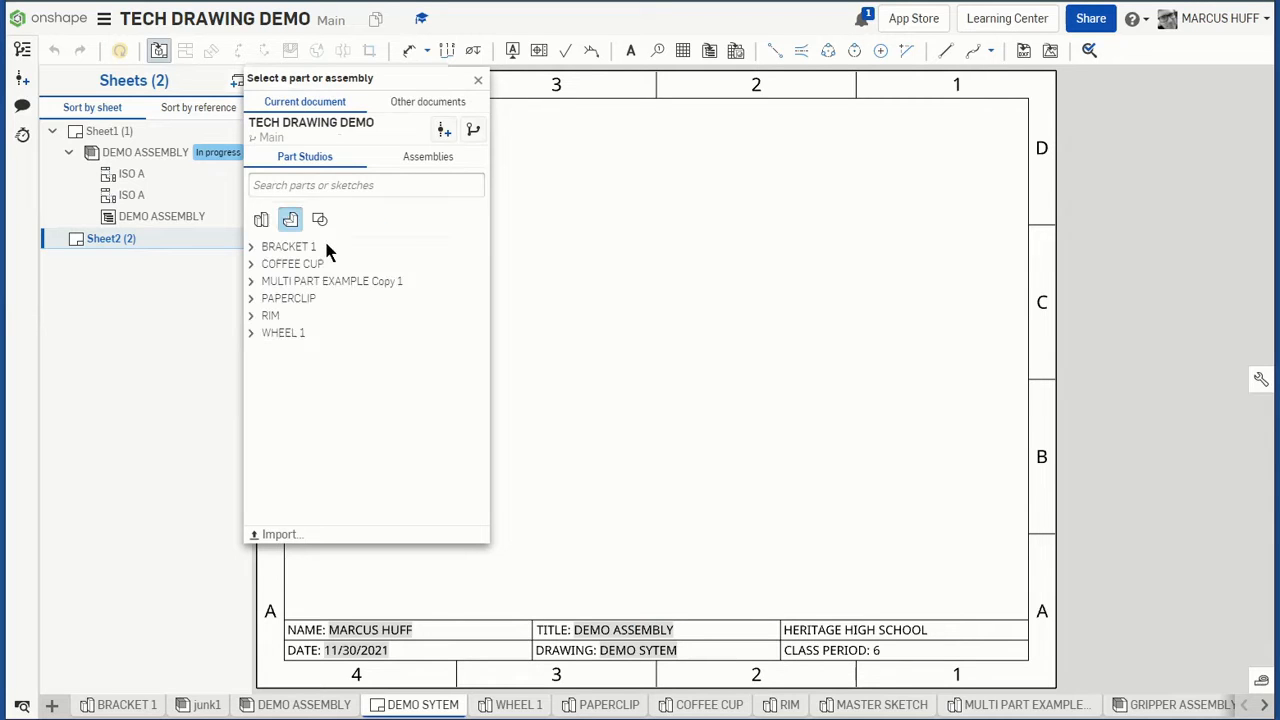
pyautogui.click(251, 282)
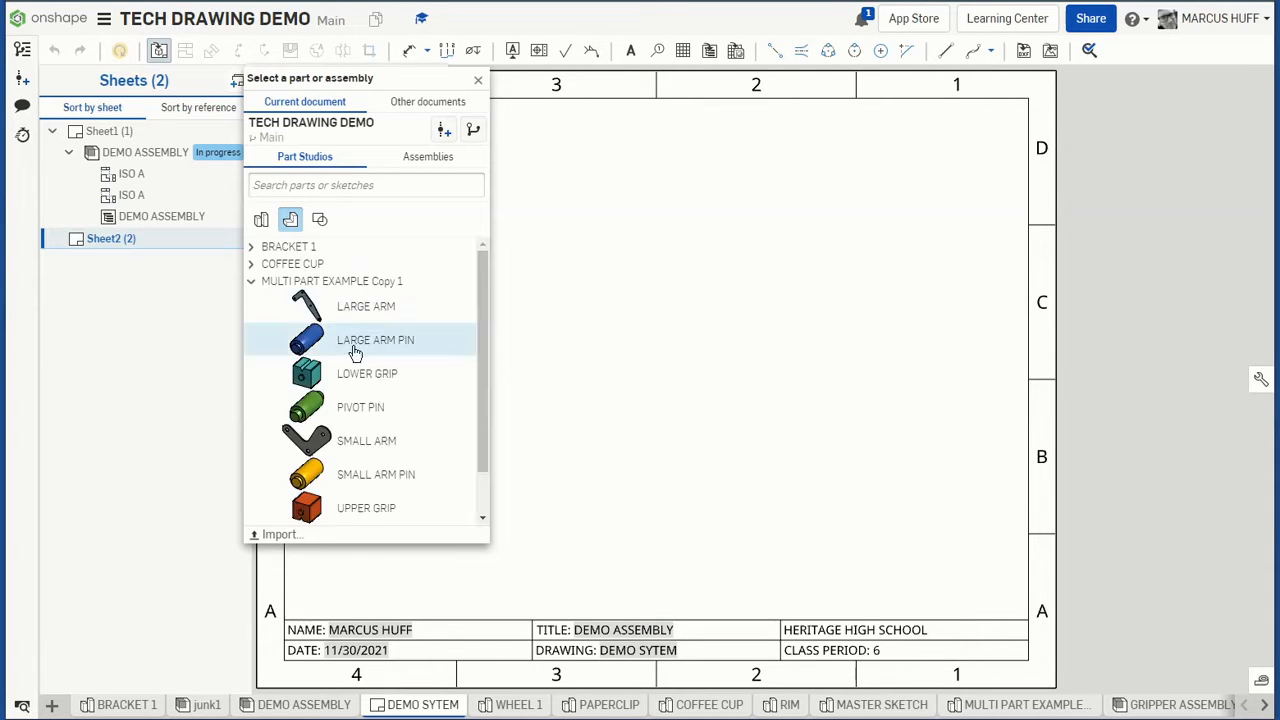
pyautogui.click(371, 306)
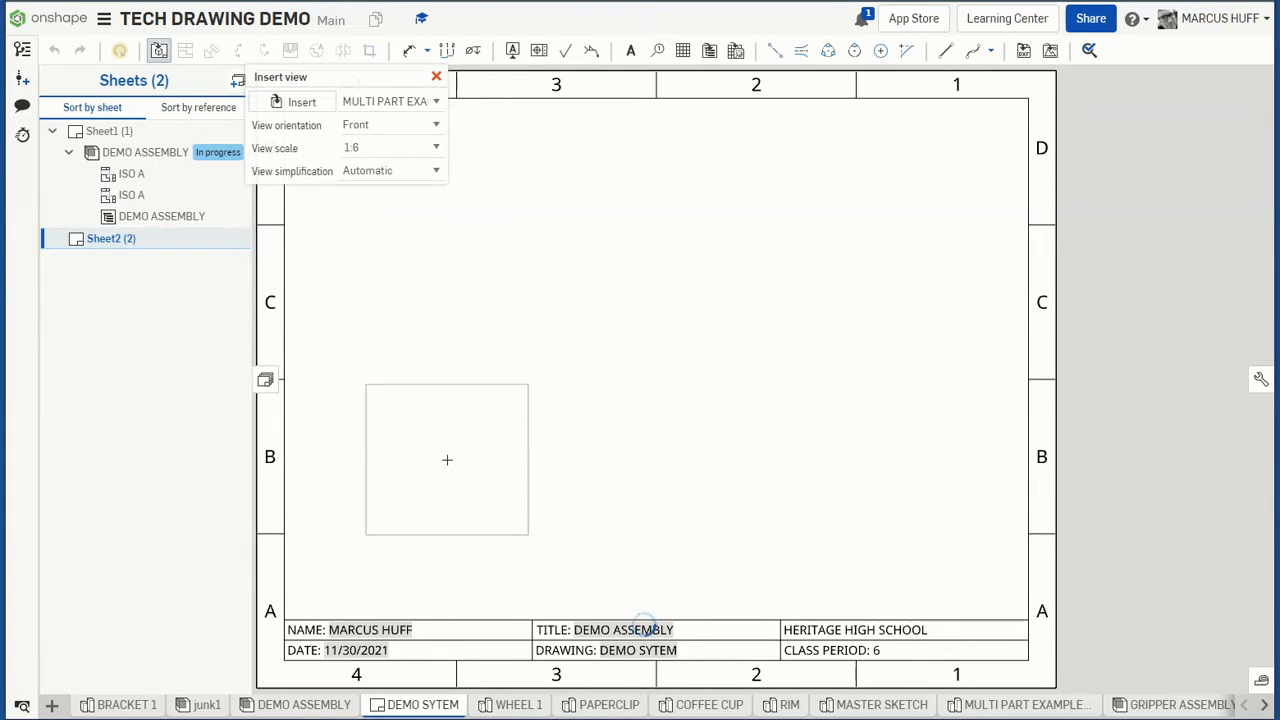
pyautogui.click(447, 459)
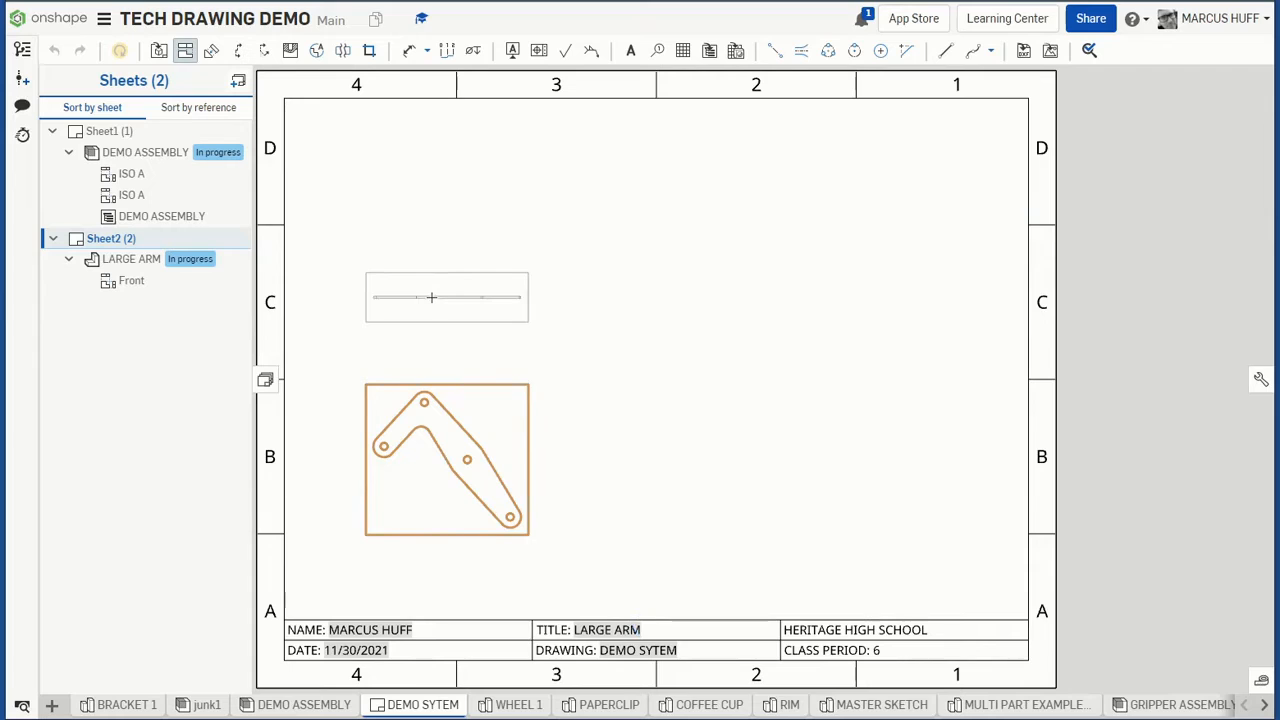
# Project top, right and isometric views from the LARGE ARM front view, placing the isometric in the sheet's upper-right area
pyautogui.click(431, 300)
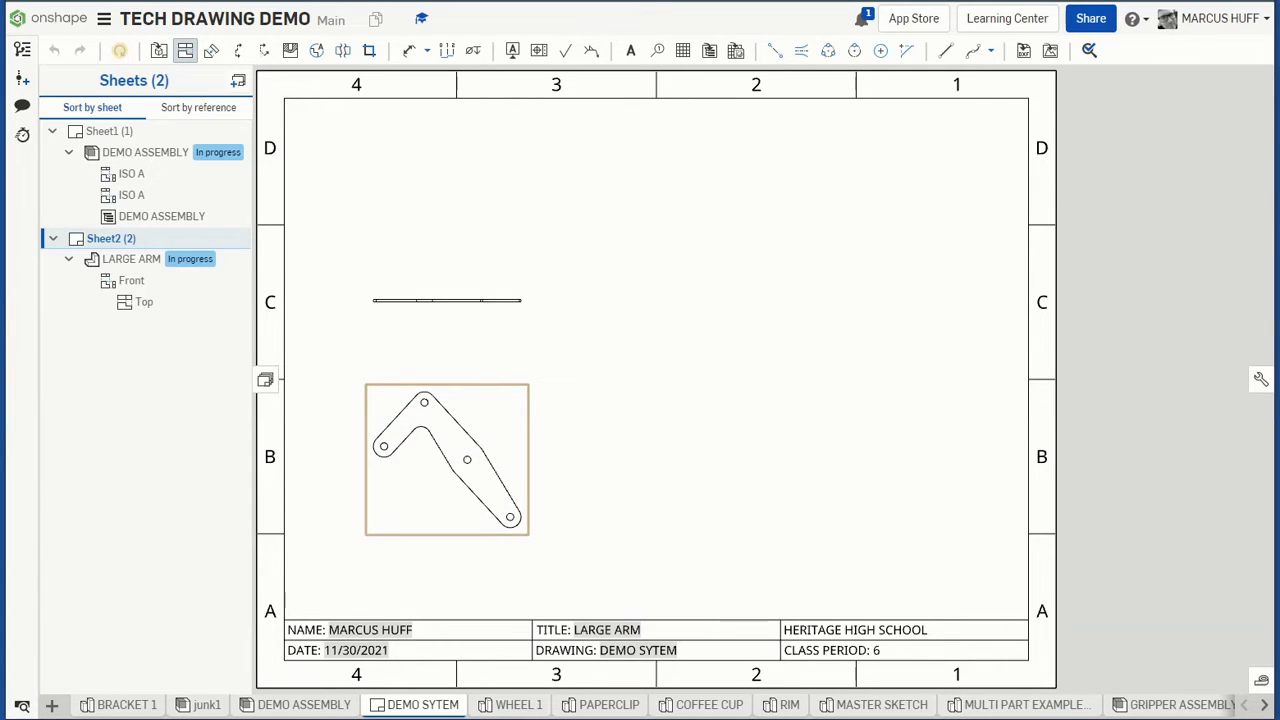
pyautogui.click(469, 414)
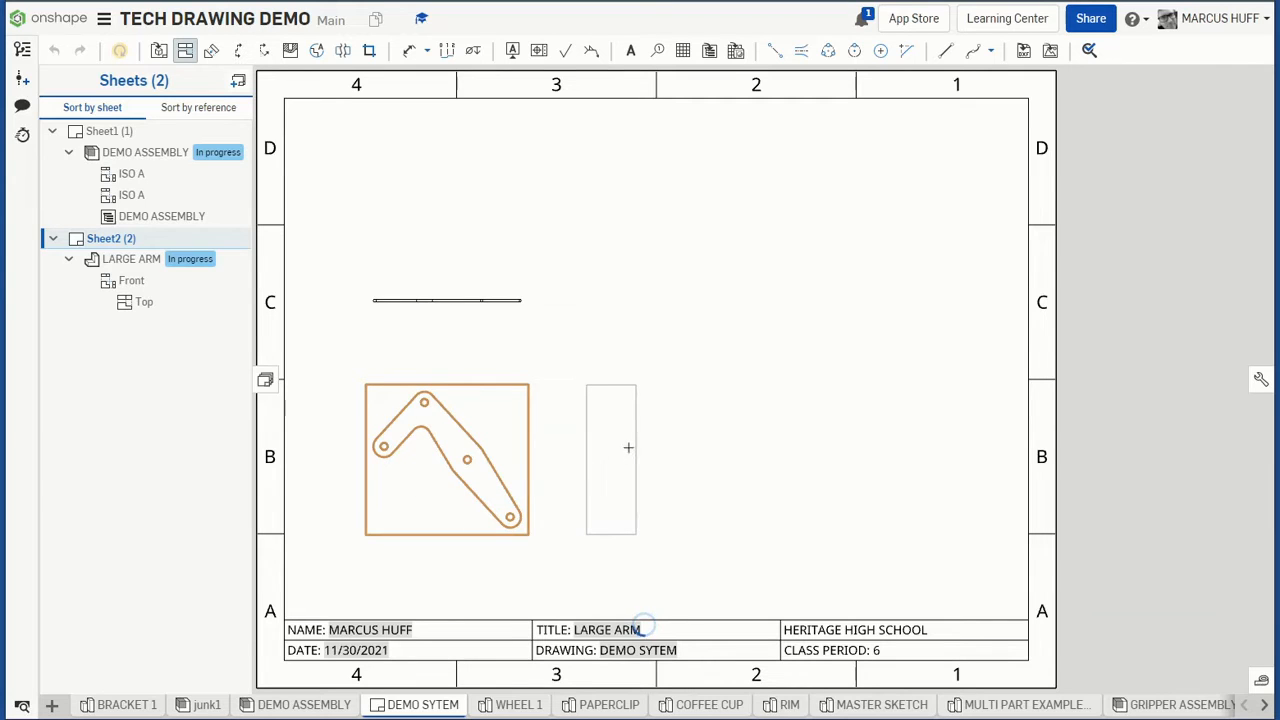
pyautogui.click(637, 437)
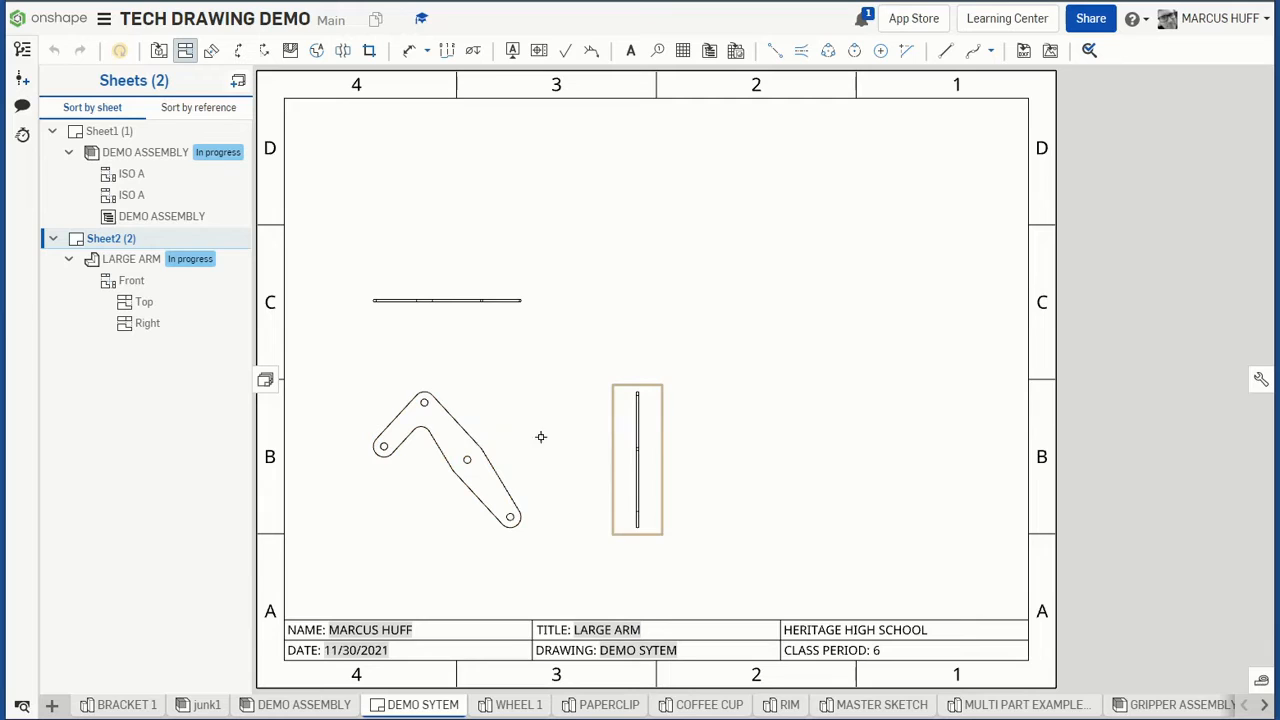
pyautogui.click(457, 435)
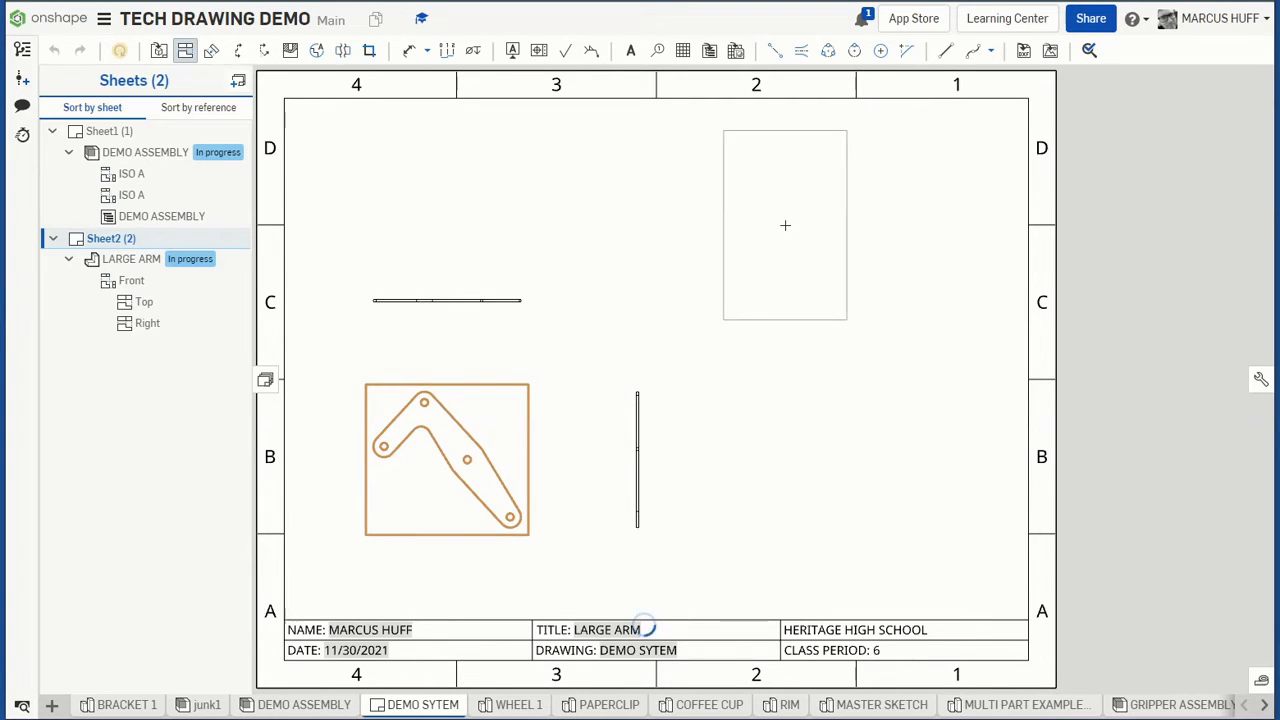
pyautogui.click(785, 225)
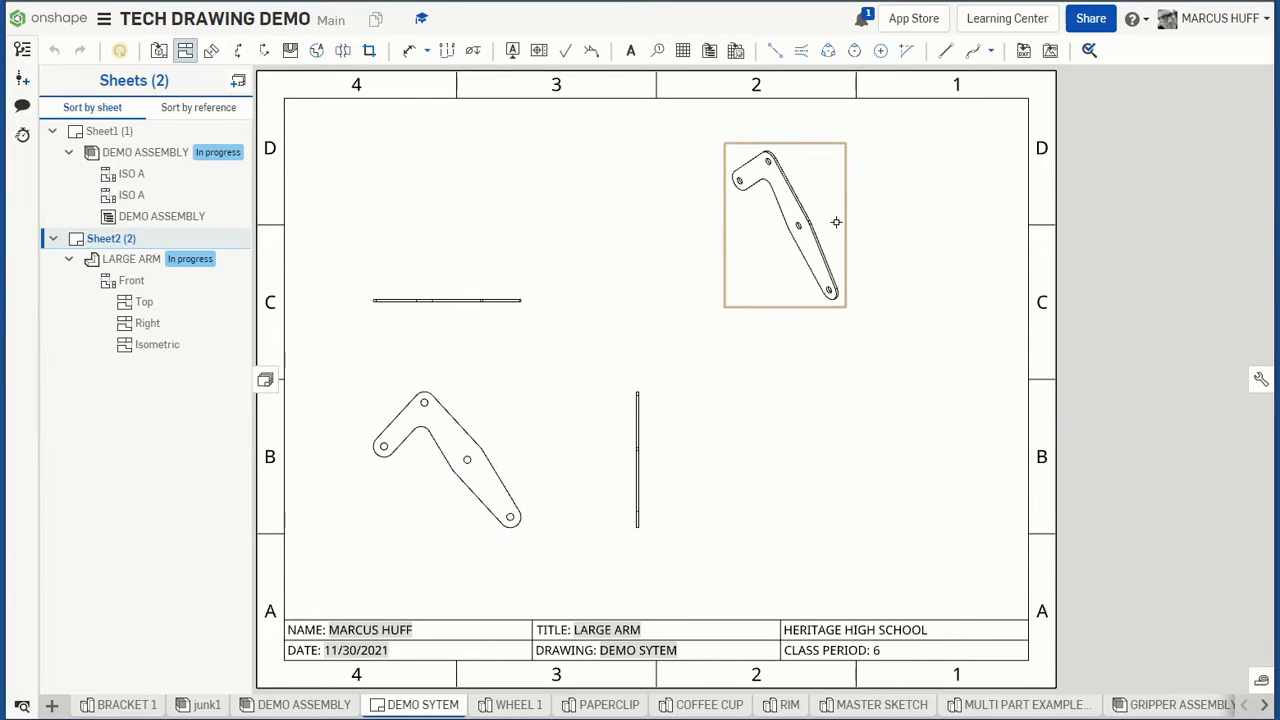
pyautogui.press('Escape')
# Show the isometric view of LARGE ARM as shaded
pyautogui.rightClick(787, 218)
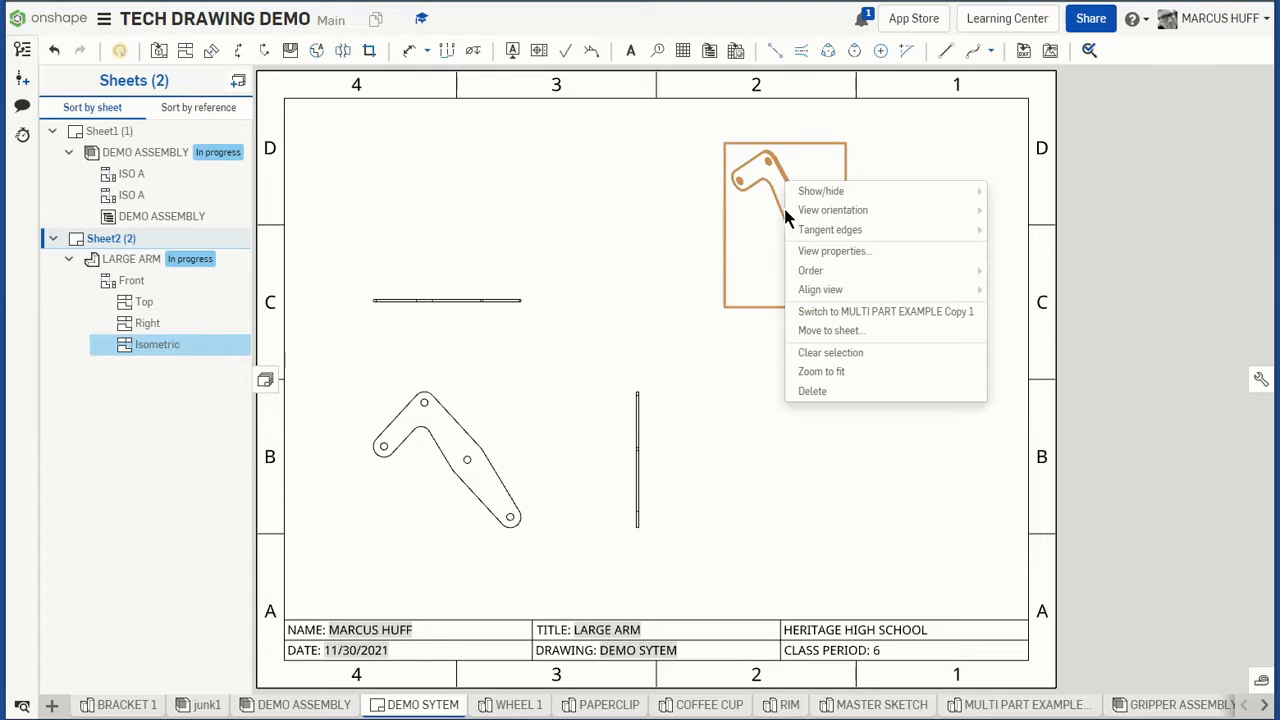
pyautogui.moveTo(900, 210)
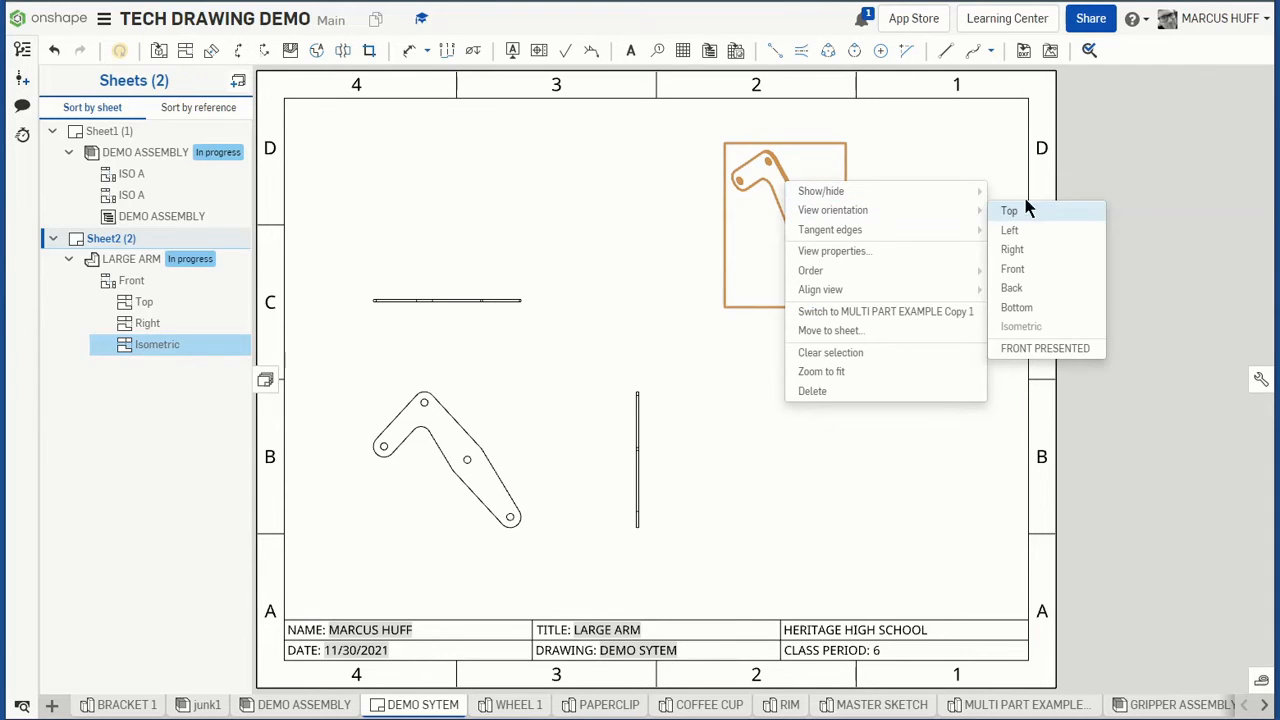
pyautogui.moveTo(975, 193)
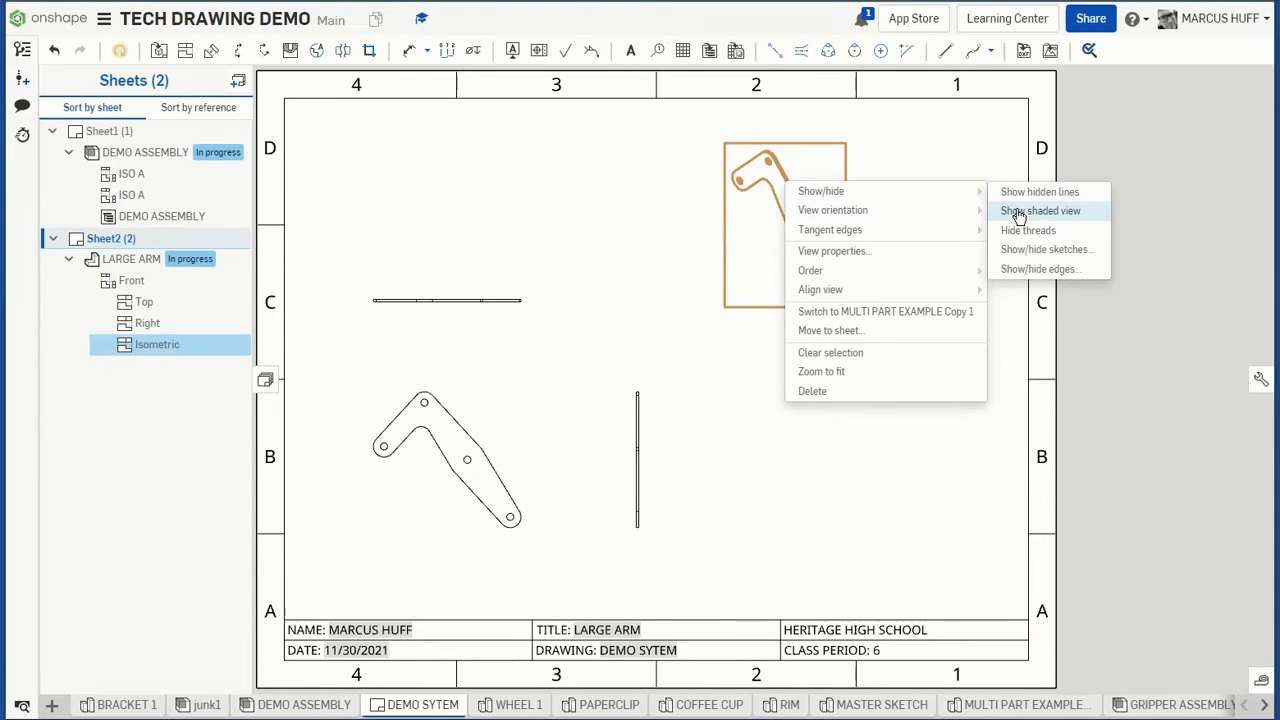
pyautogui.click(1017, 212)
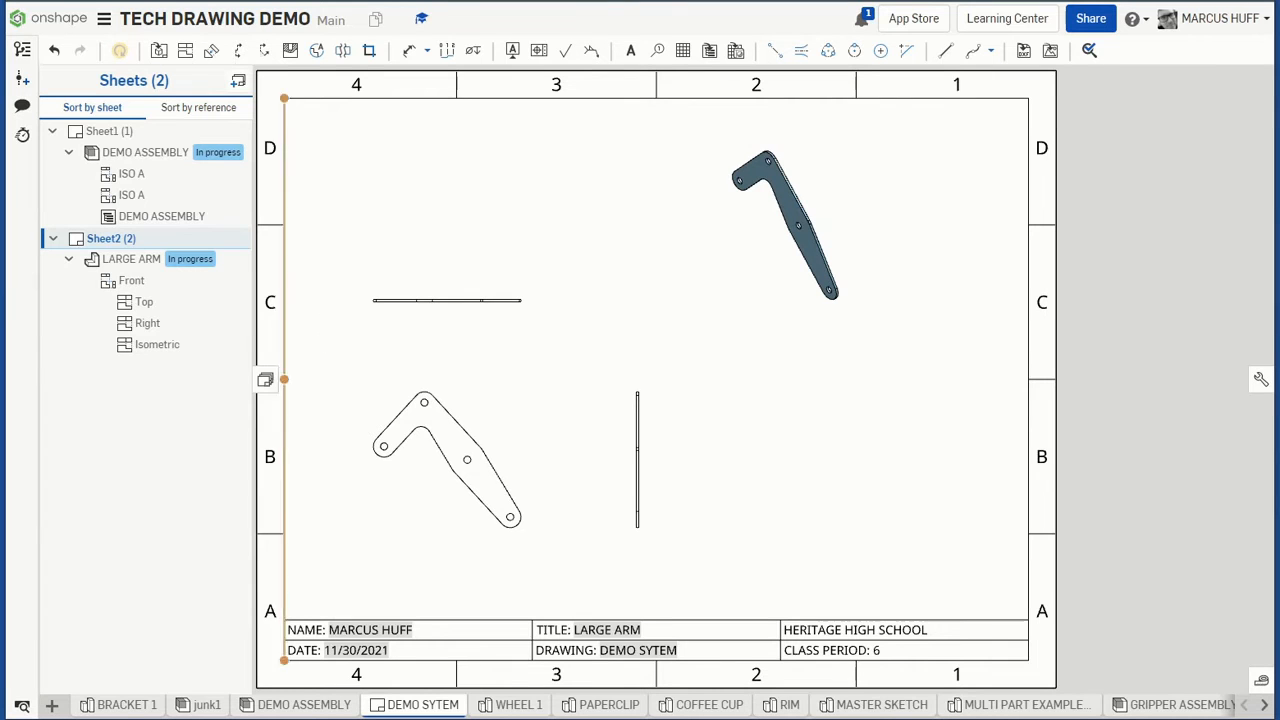
# Dimension the upper corner's outer radius and the upper hole's diameter on the LARGE ARM front view
pyautogui.click(411, 51)
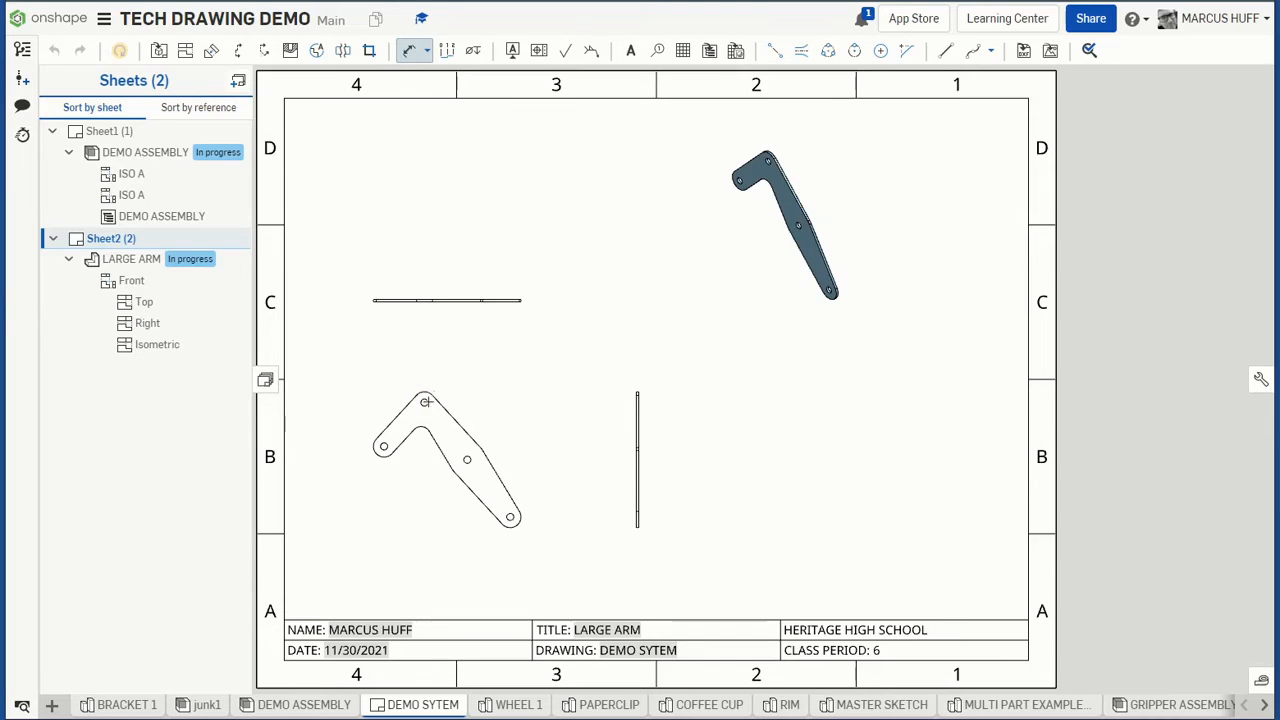
pyautogui.scroll(5, 428, 390)
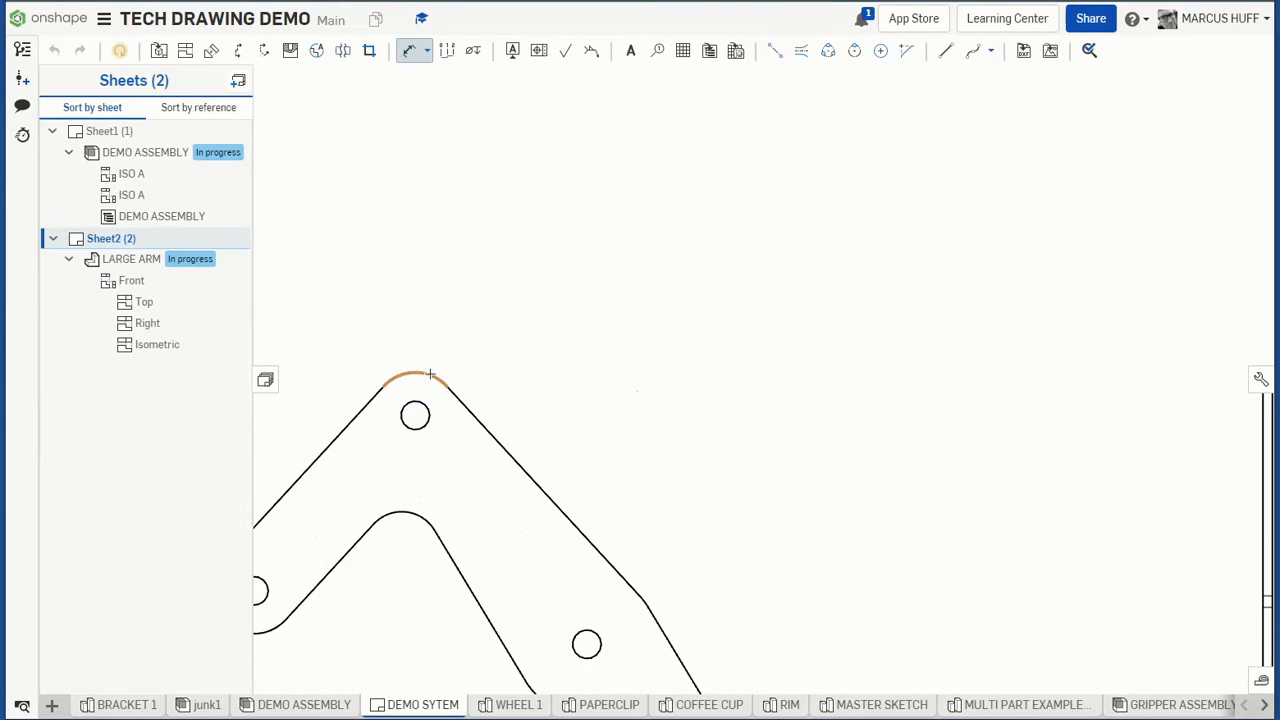
pyautogui.click(430, 374)
pyautogui.click(548, 242)
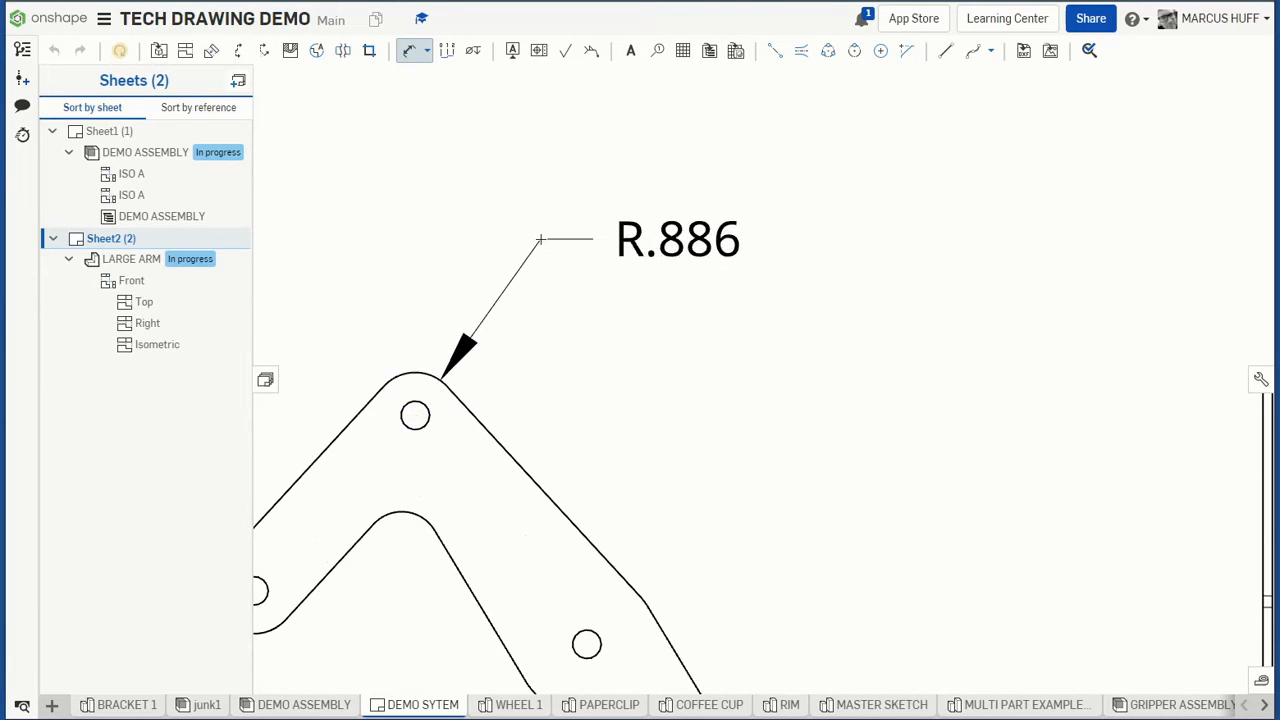
pyautogui.click(416, 413)
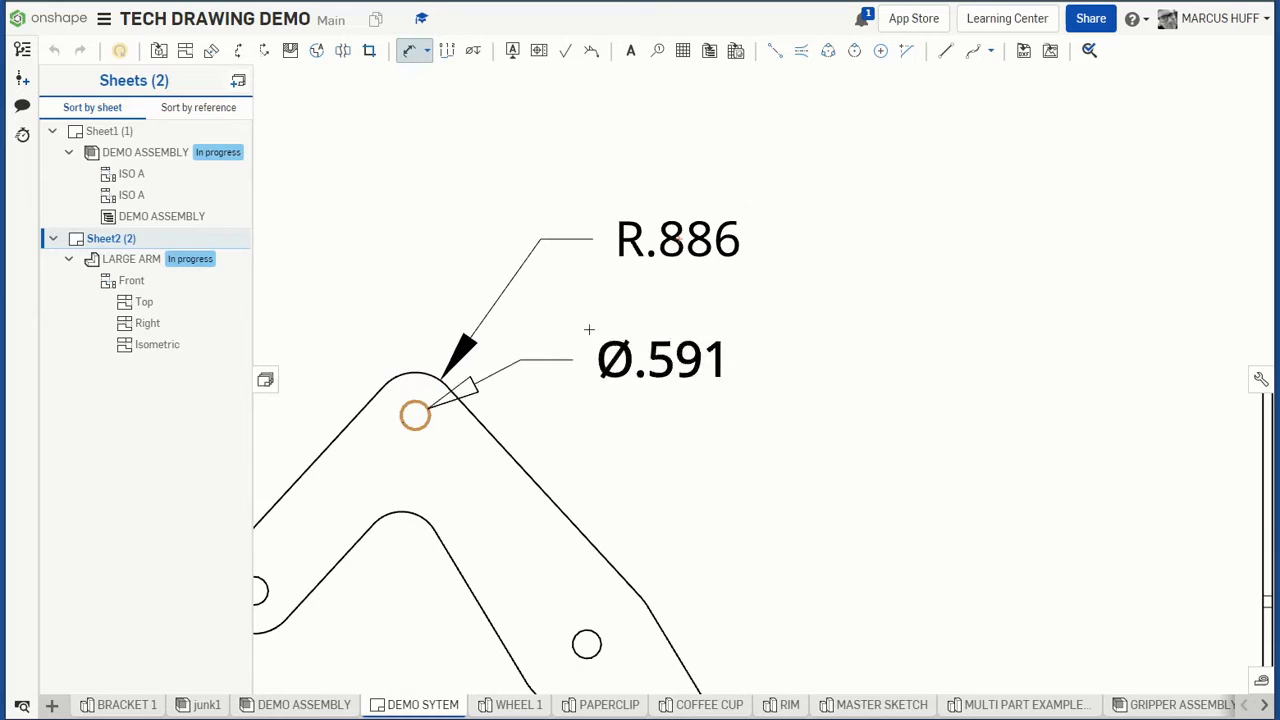
pyautogui.click(608, 318)
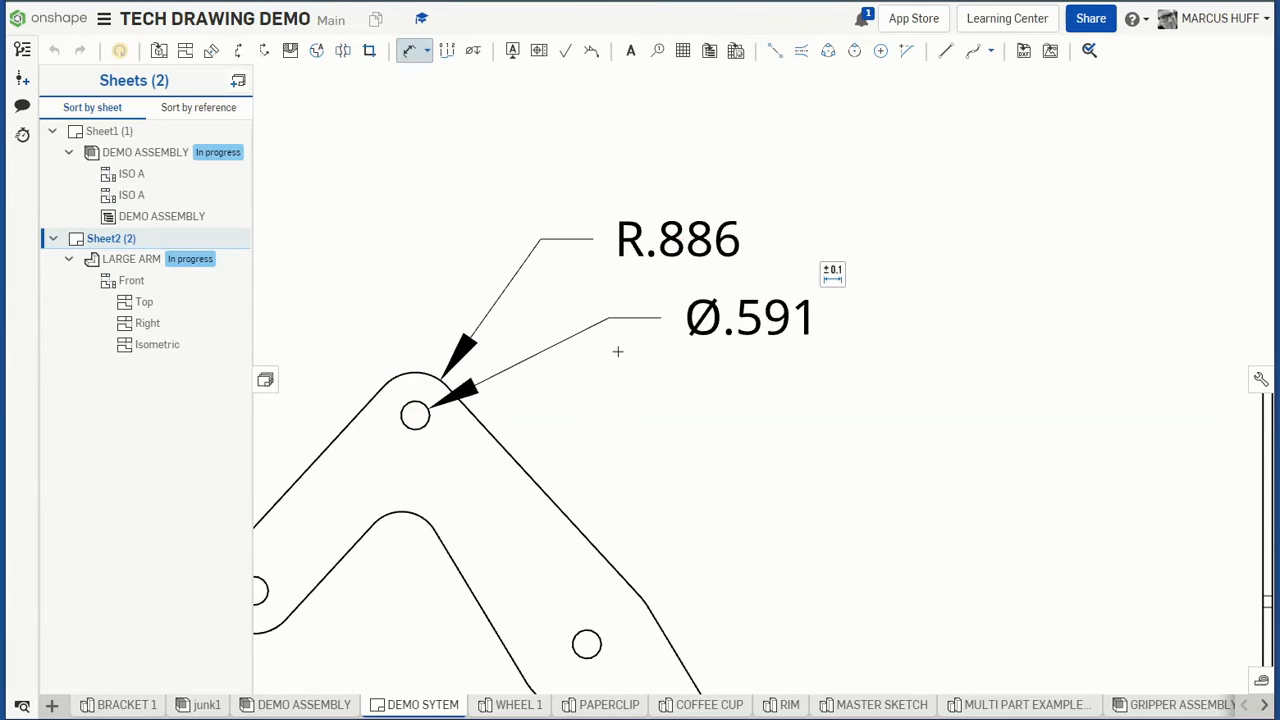
# Dimension the arm's thickness above the right view and move the dimension text clear of its arrows to the left
pyautogui.scroll(-5, 617, 351)
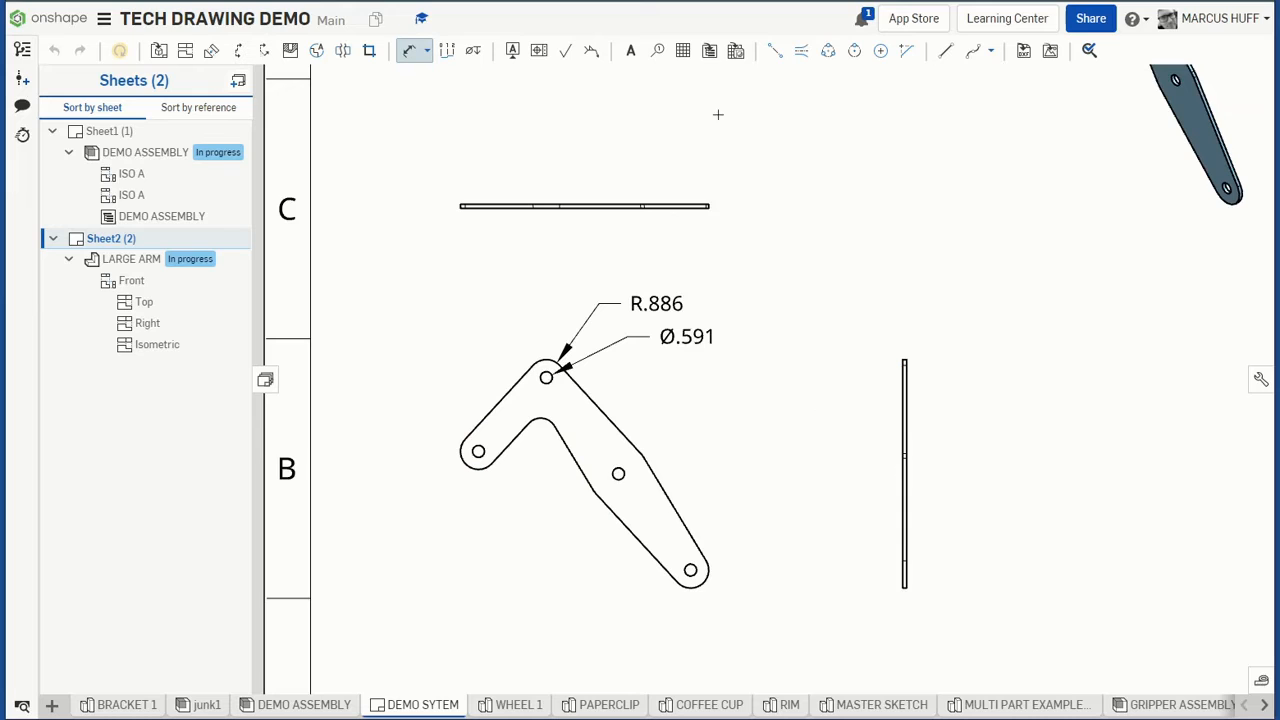
pyautogui.scroll(5, 896, 362)
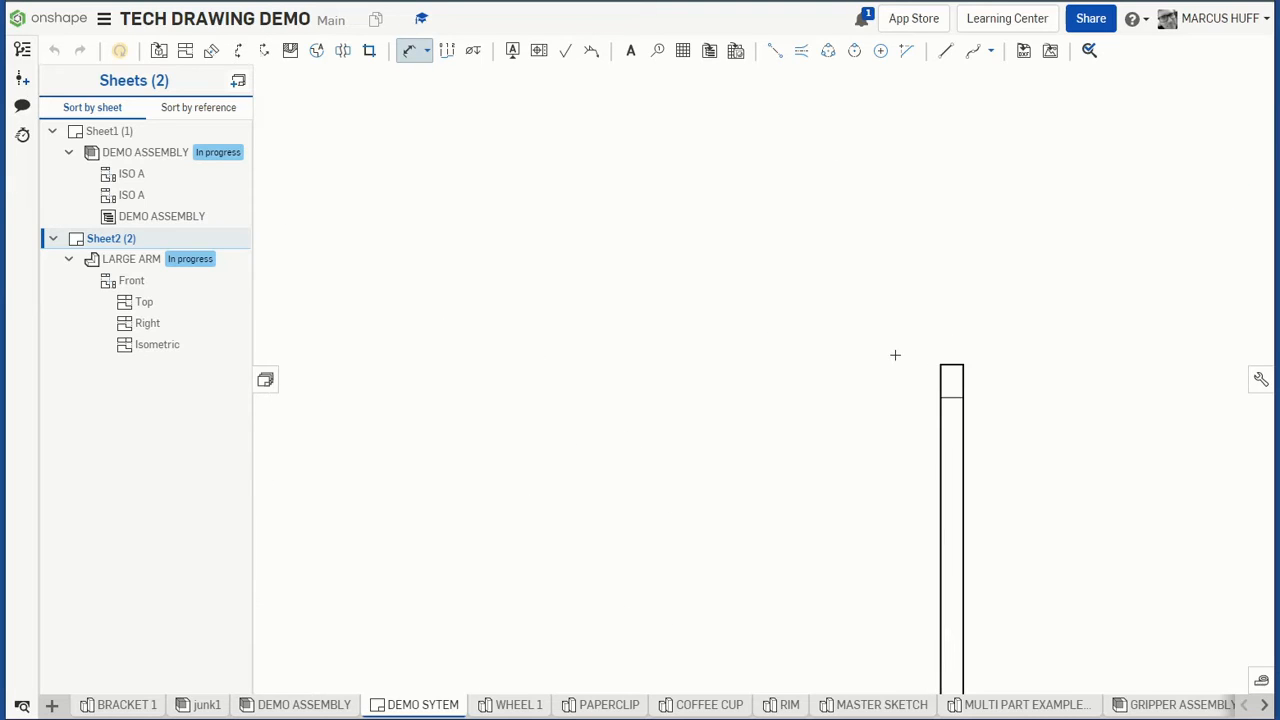
pyautogui.click(955, 365)
pyautogui.click(947, 270)
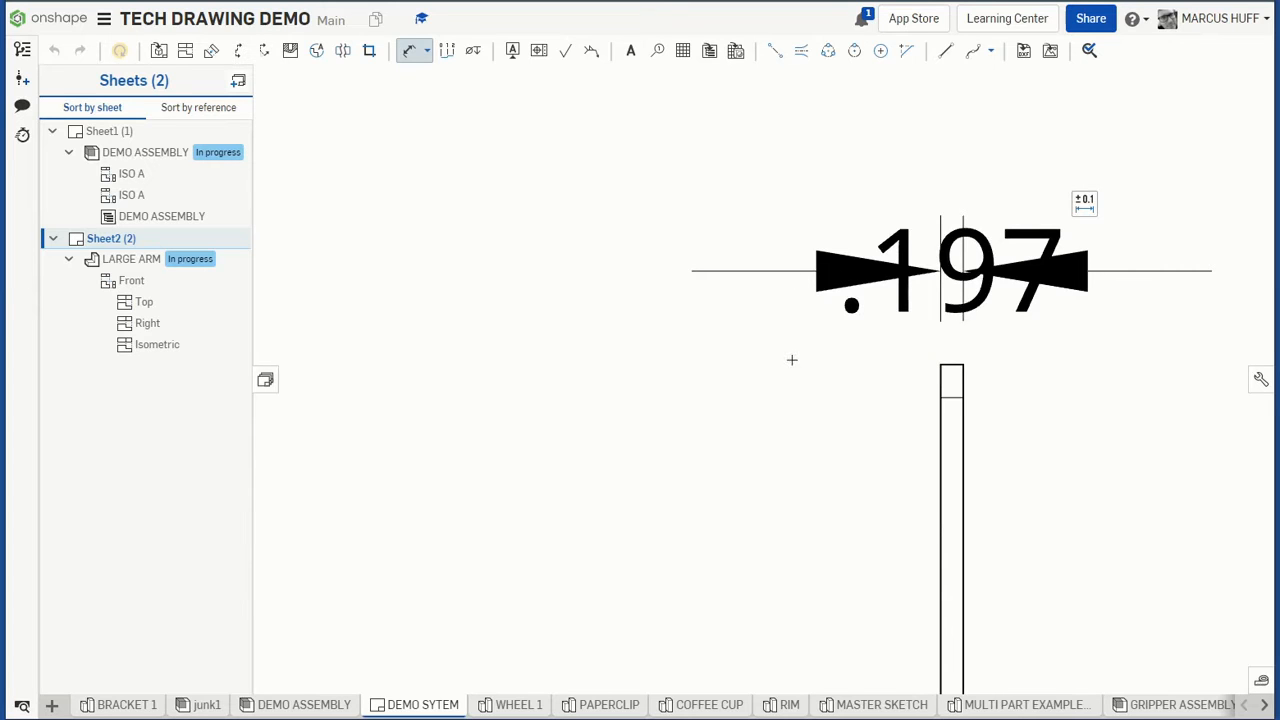
pyautogui.press('Escape')
pyautogui.moveTo(975, 268); pyautogui.dragTo(716, 261)
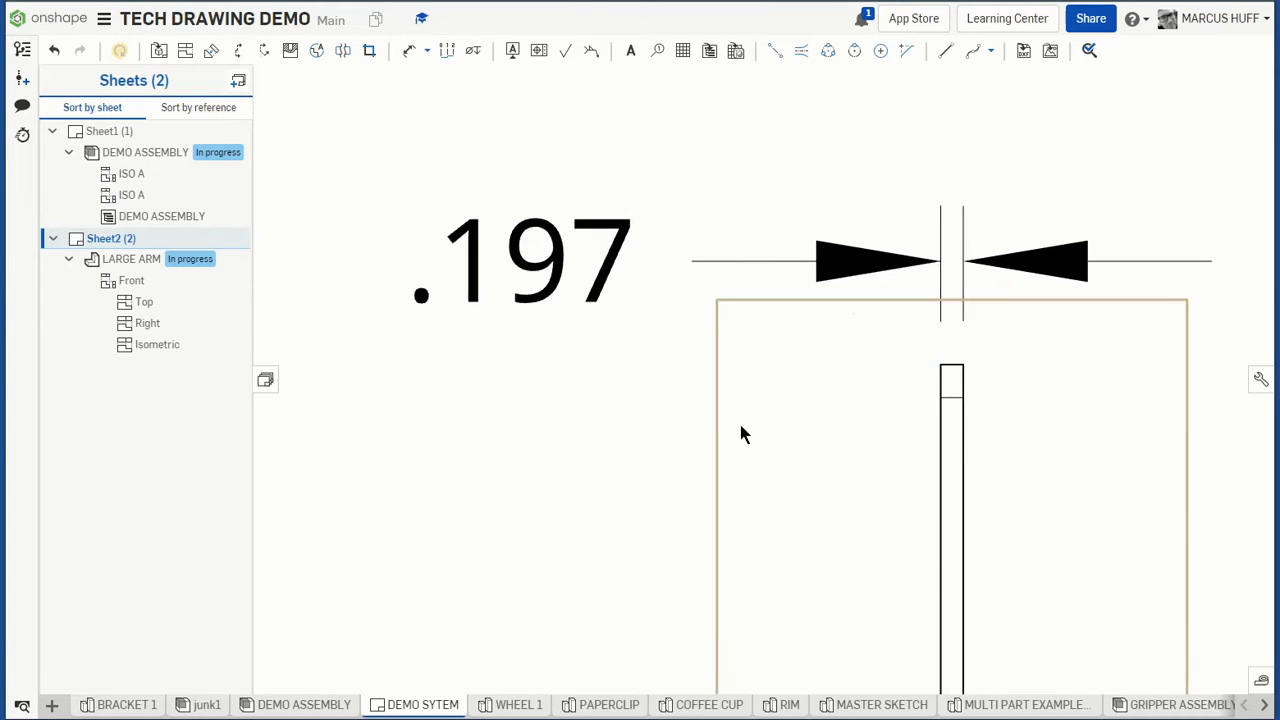
# Dimension the overall length below the LARGE ARM top view and the overall height left of the right view
pyautogui.scroll(-3, 732, 396)
pyautogui.scroll(-5, 531, 470)
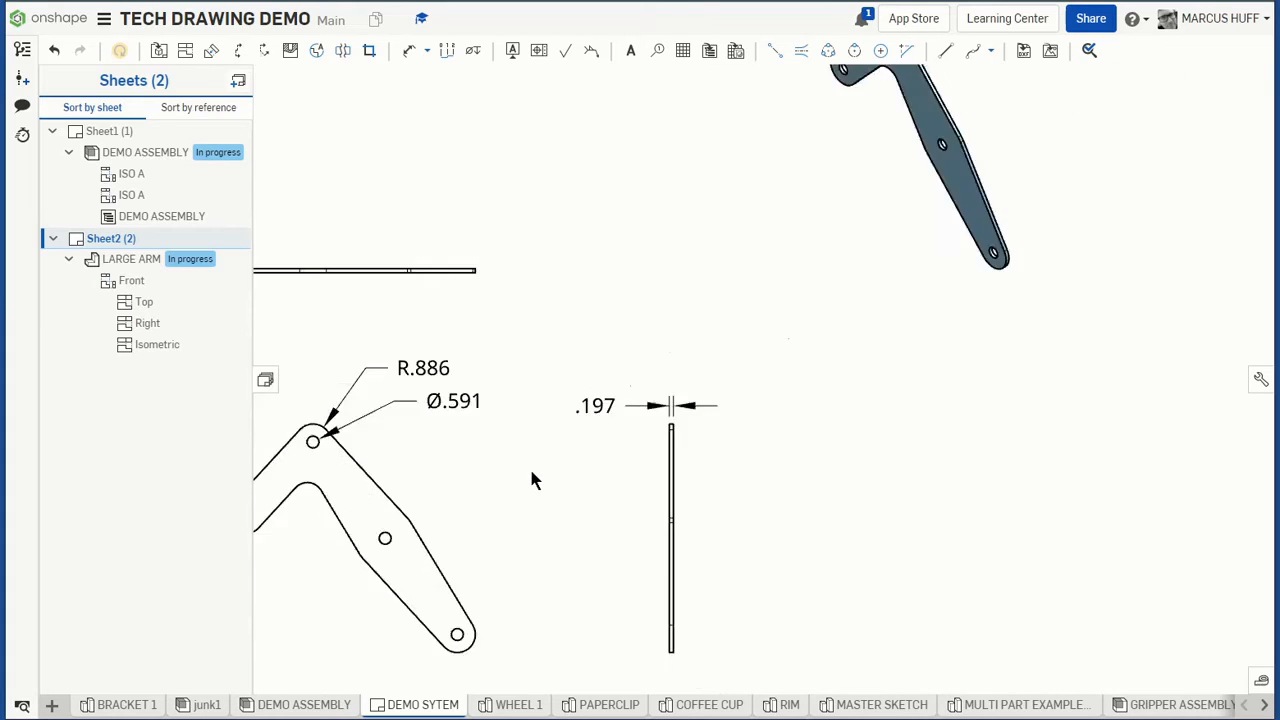
pyautogui.moveTo(527, 458); pyautogui.dragTo(619, 343, button='middle')
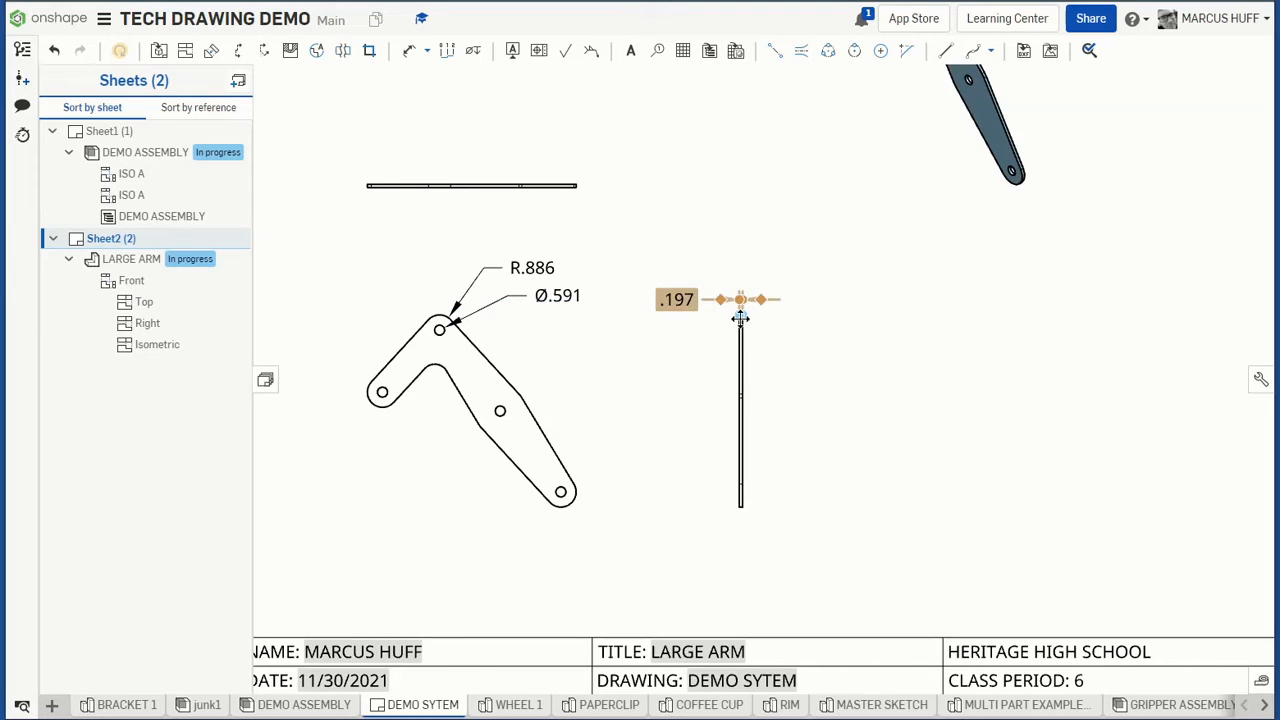
pyautogui.click(409, 50)
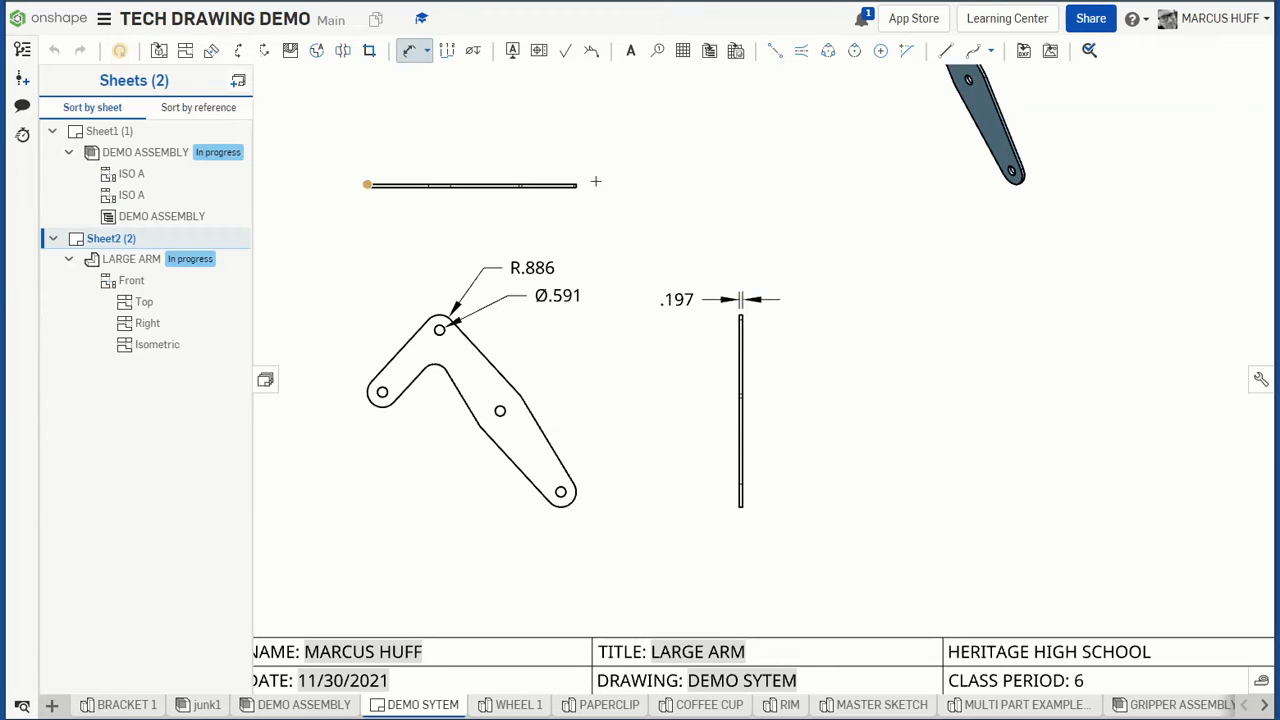
pyautogui.click(577, 184)
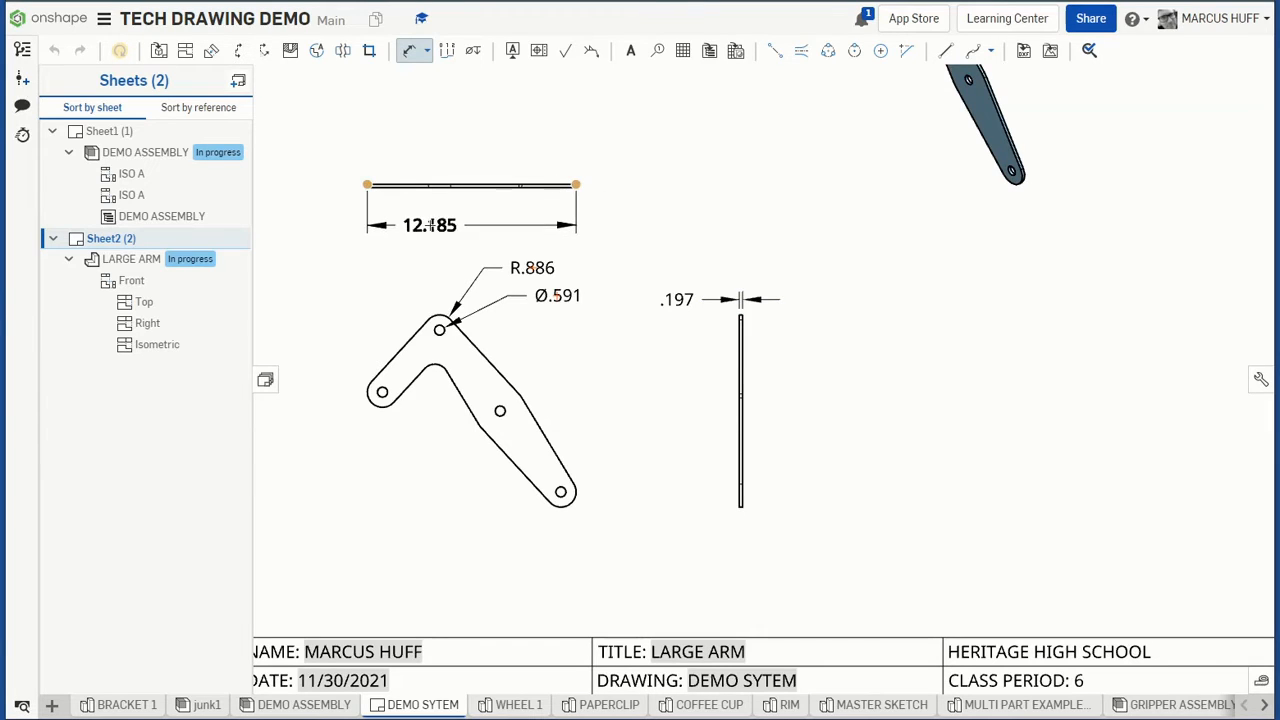
pyautogui.click(474, 217)
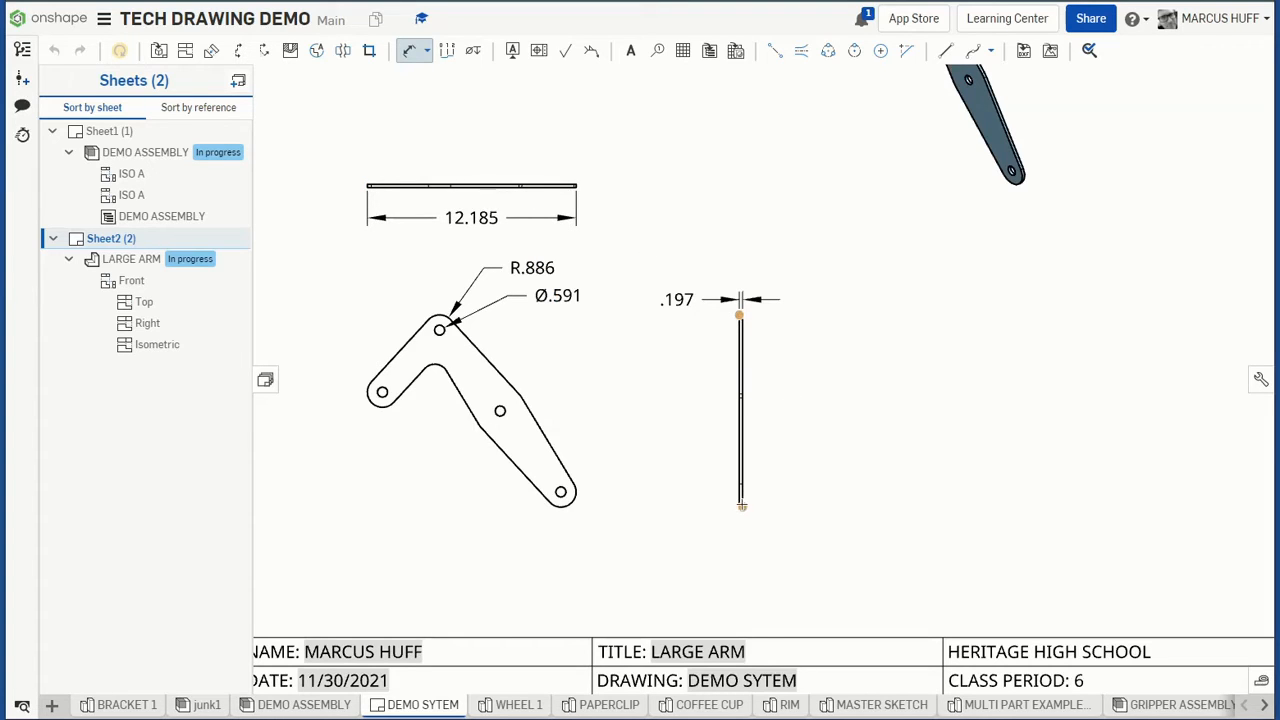
pyautogui.click(736, 505)
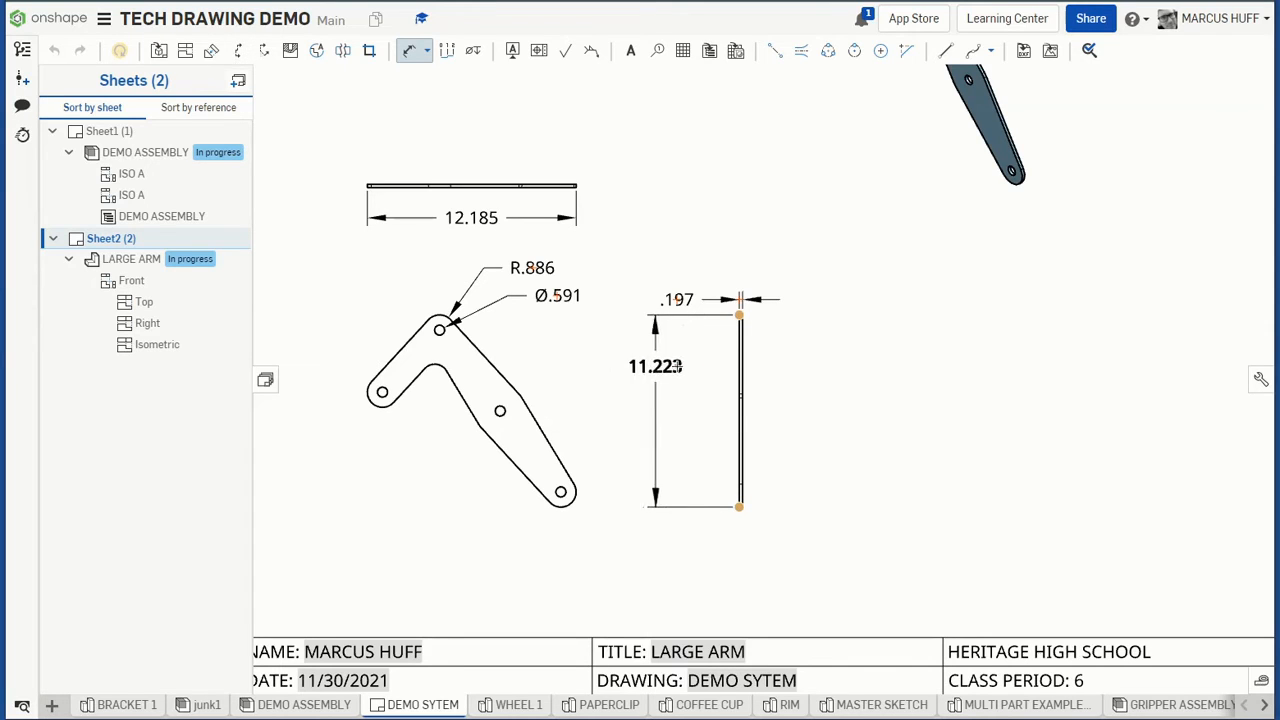
pyautogui.click(677, 366)
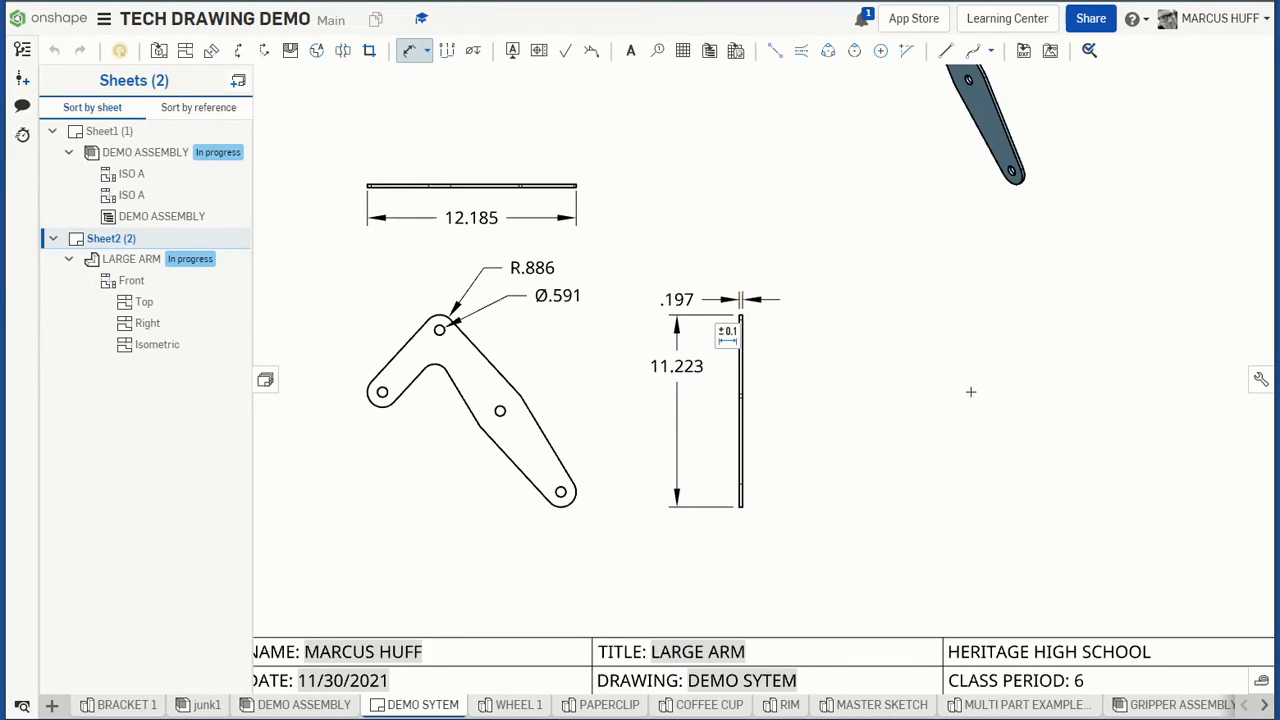
pyautogui.scroll(-3, 893, 352)
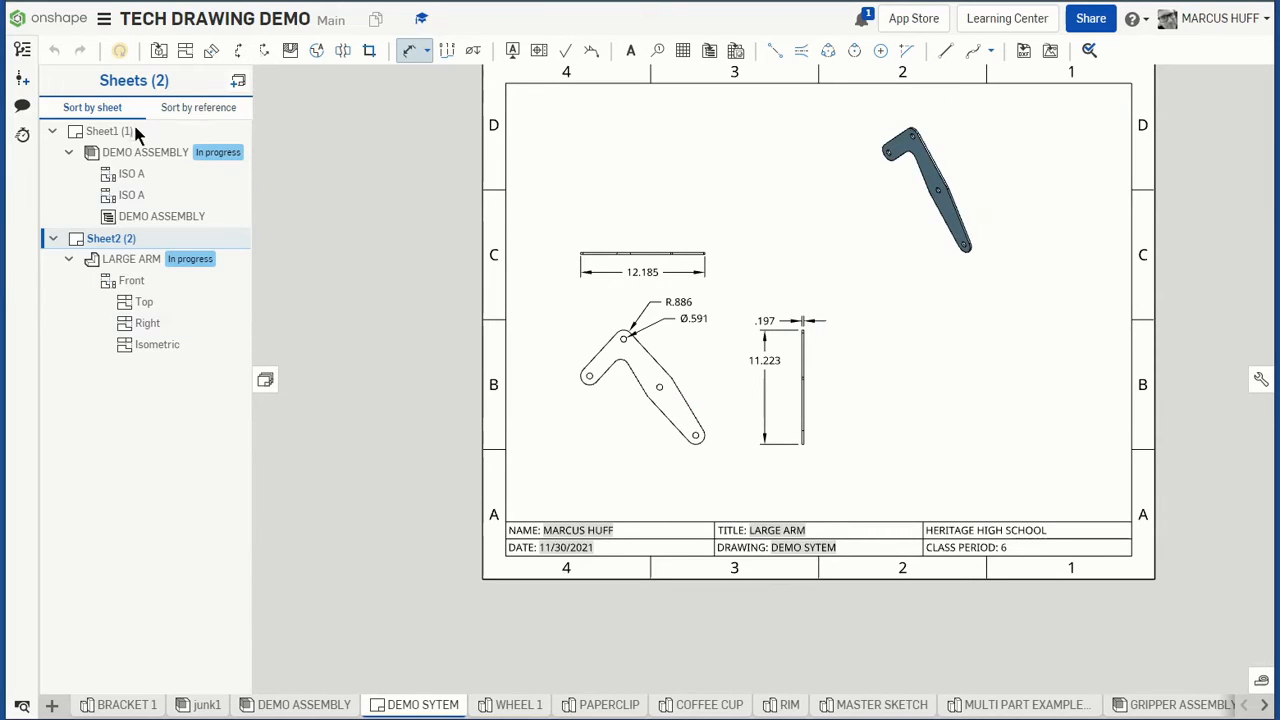
# Return to Sheet1 and add a new blank sheet directly after it
pyautogui.rightClick(108, 243)
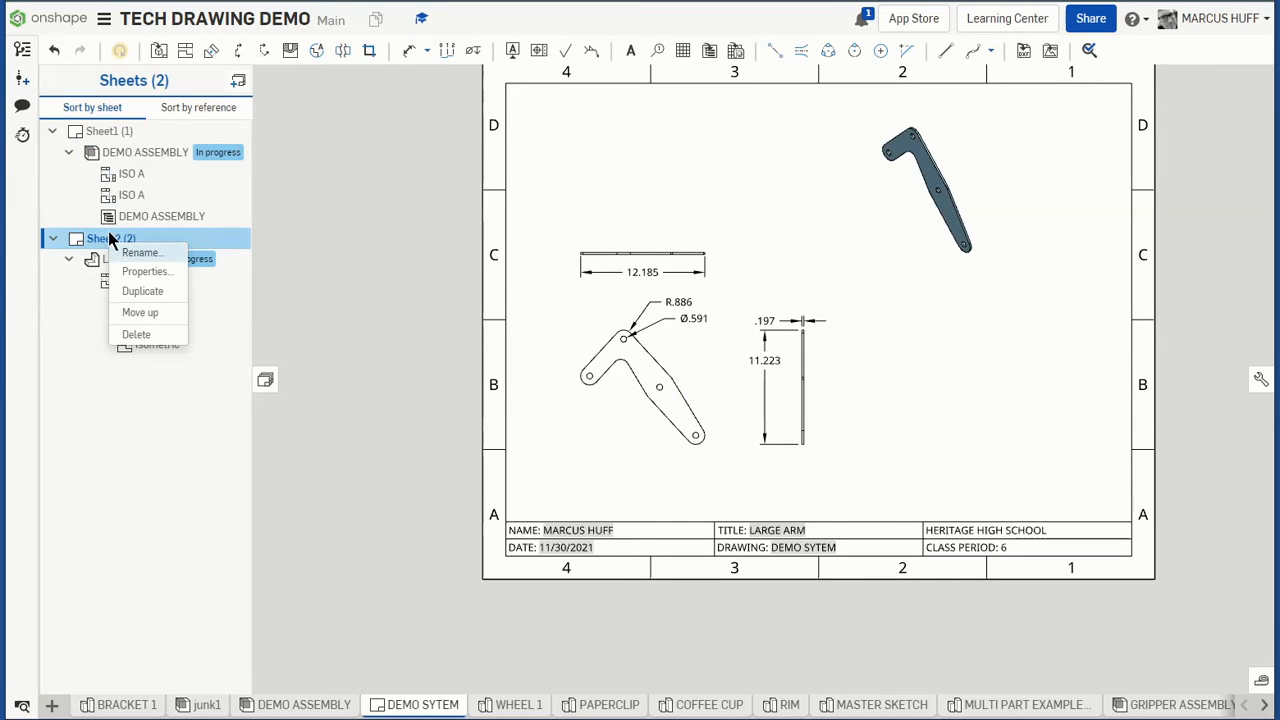
pyautogui.click(98, 135)
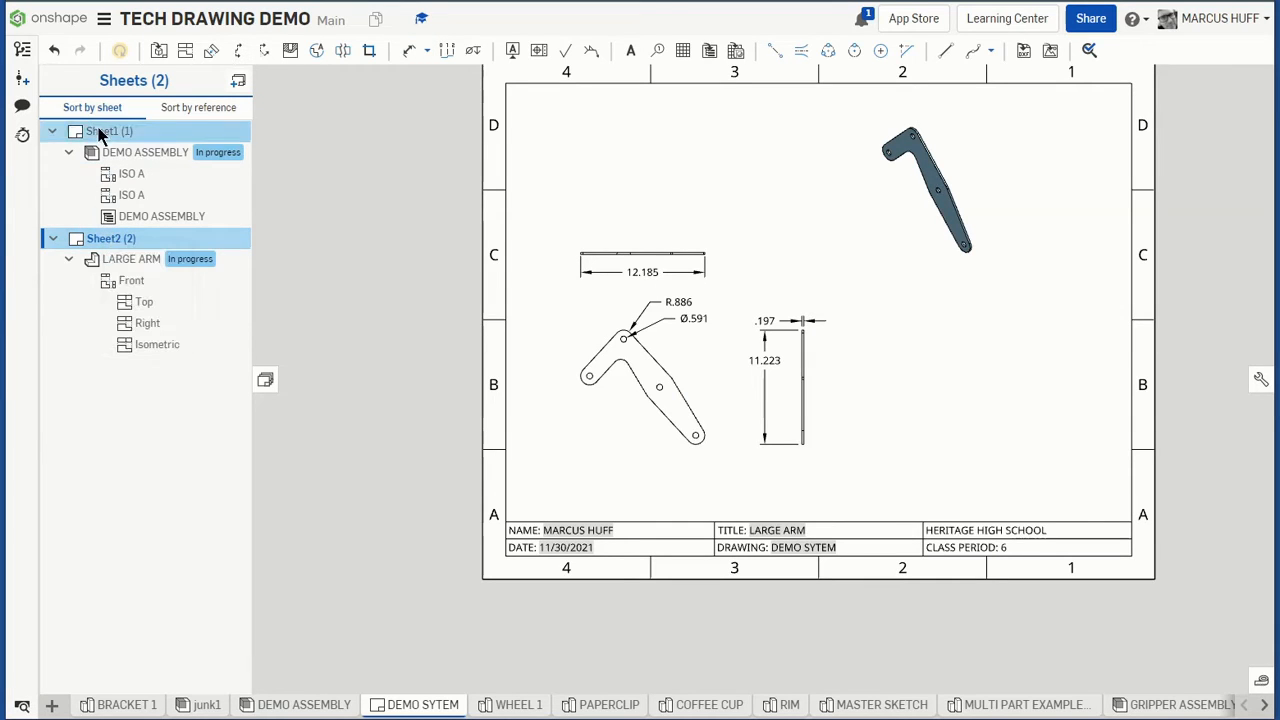
pyautogui.click(98, 135)
pyautogui.click(528, 478)
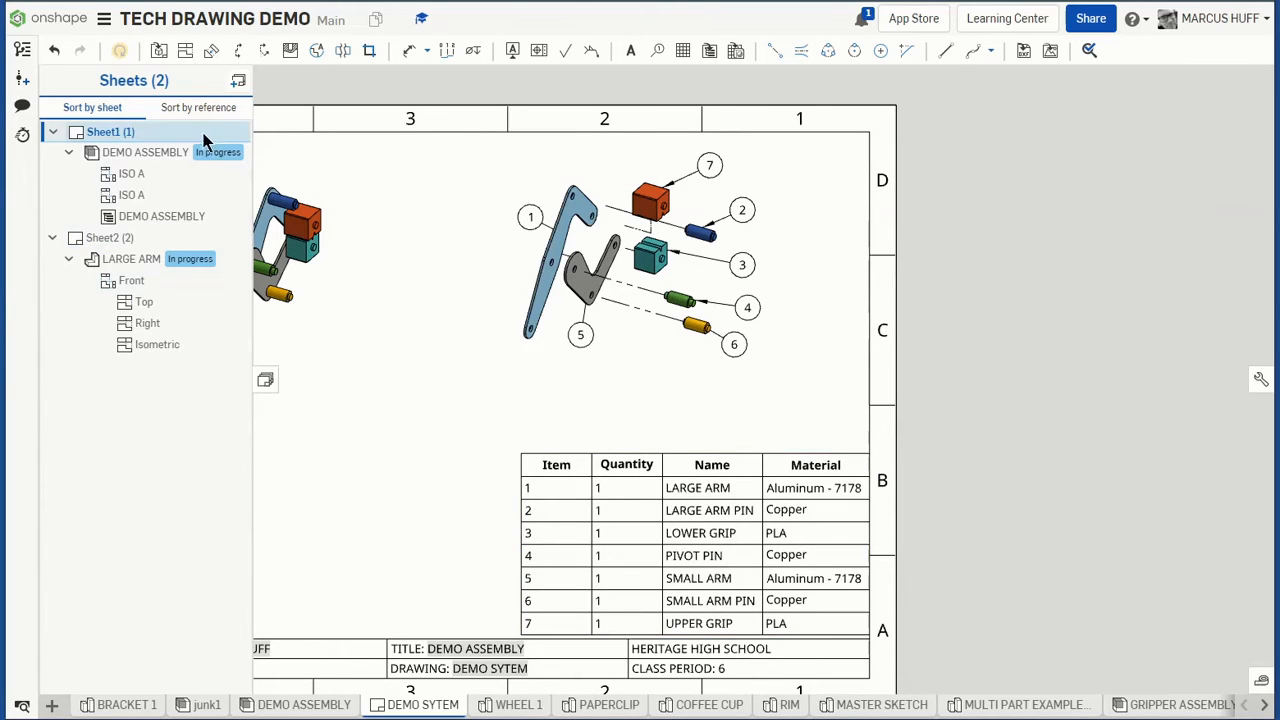
pyautogui.click(239, 86)
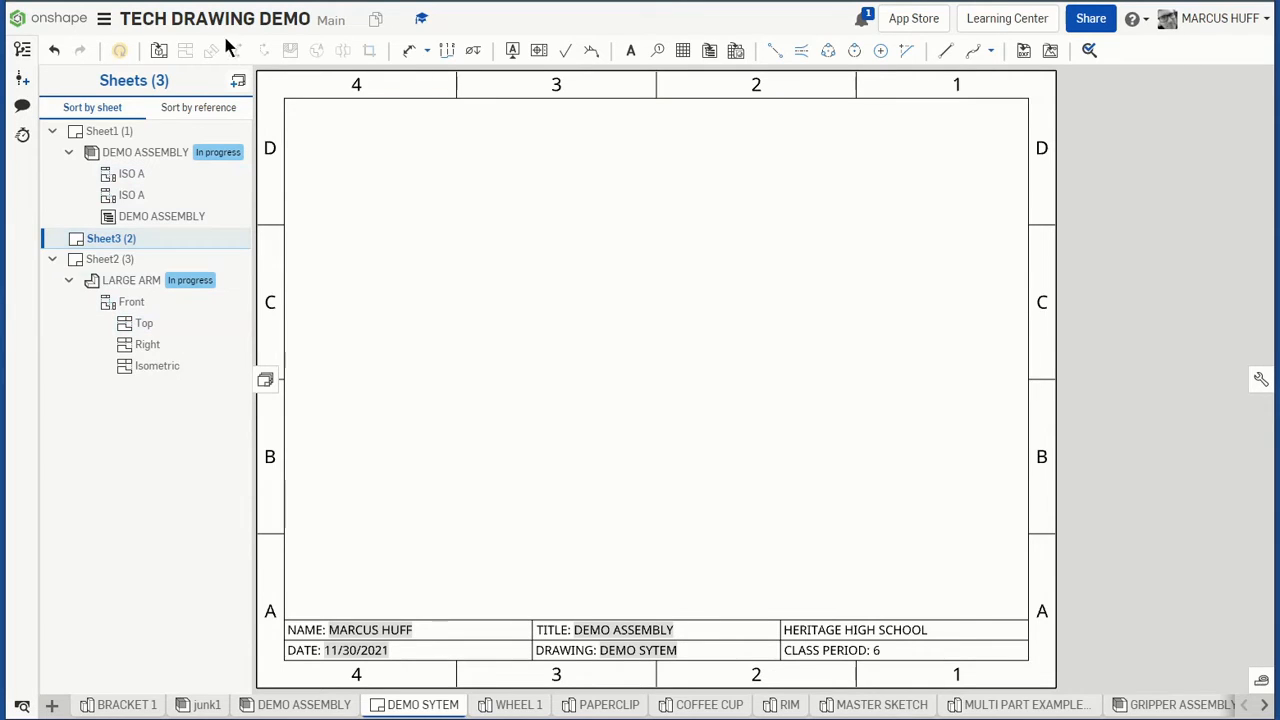
# Insert a 1:6 front view of LARGE ARM PIN from MULTI PART EXAMPLE Copy 1 on the left side of Sheet3
pyautogui.click(160, 52)
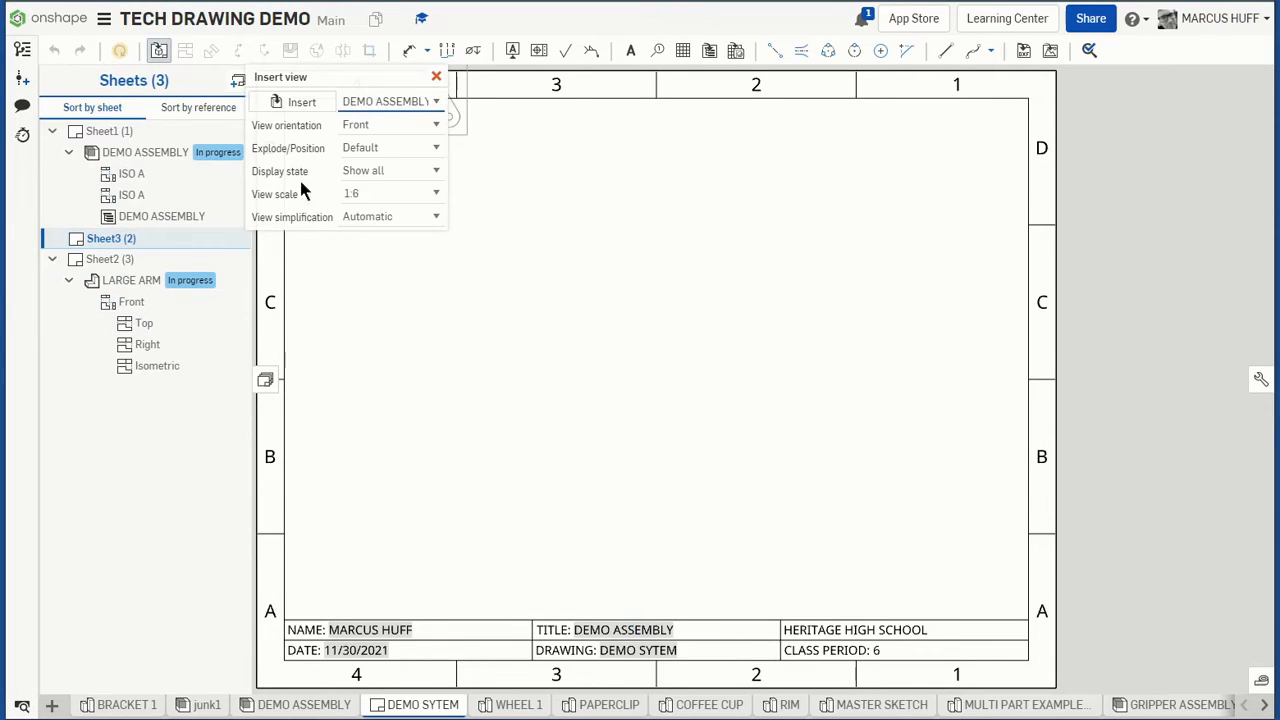
pyautogui.click(296, 103)
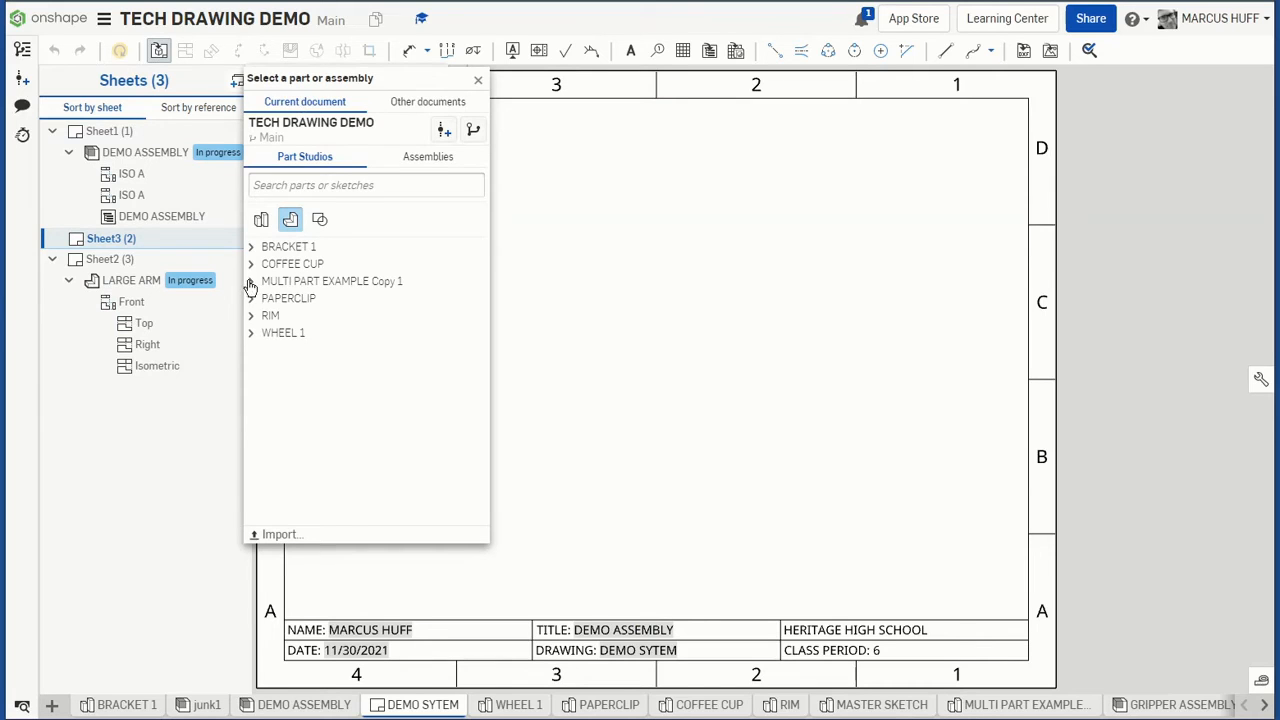
pyautogui.click(251, 282)
pyautogui.click(372, 345)
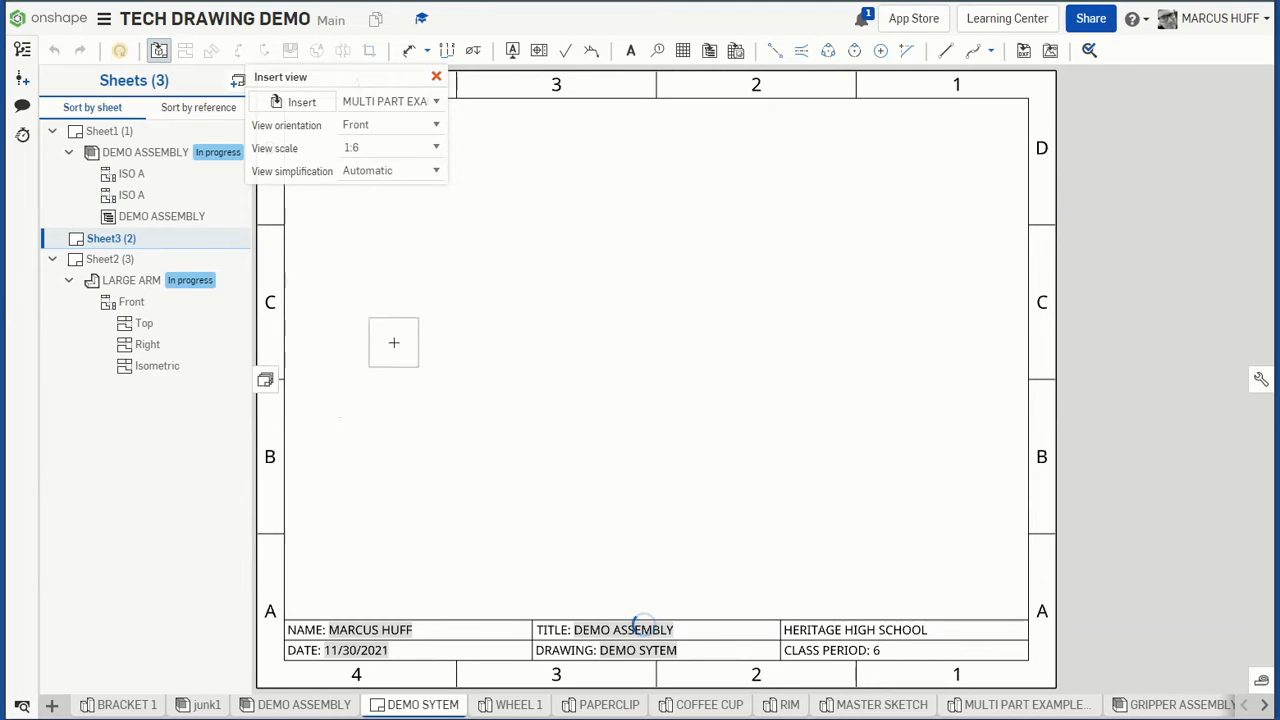
pyautogui.click(394, 342)
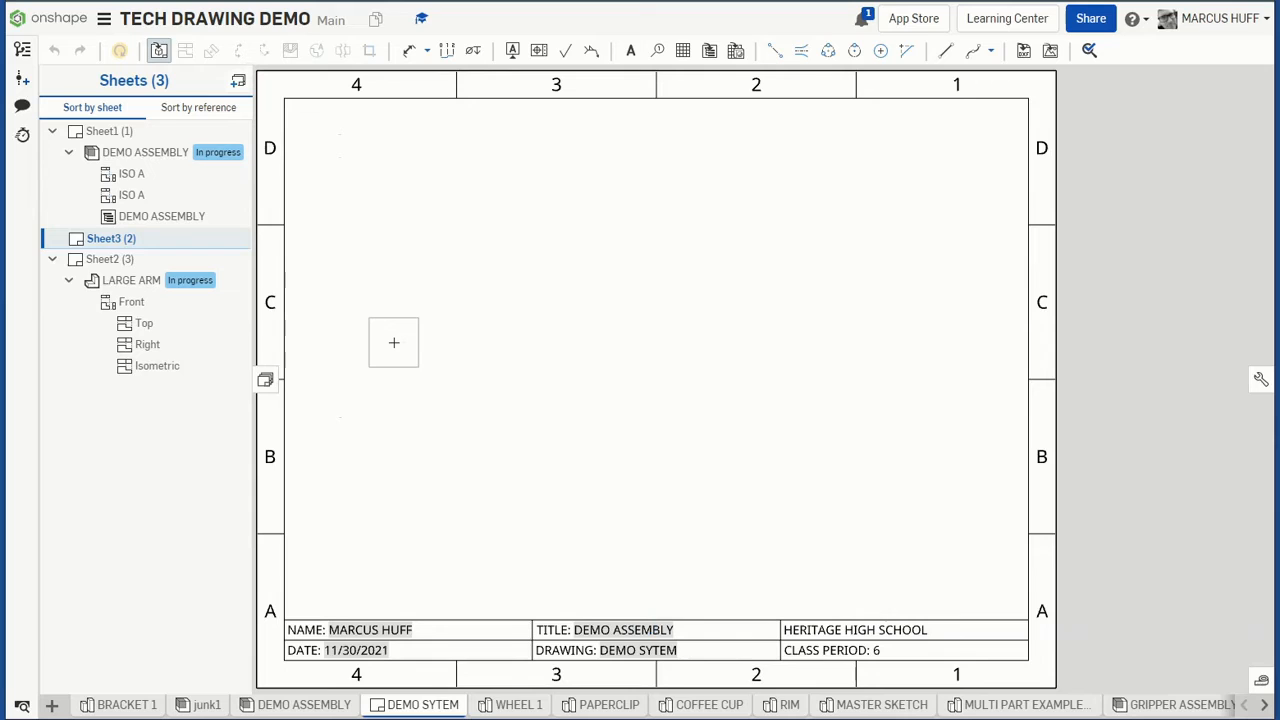
pyautogui.click(394, 342)
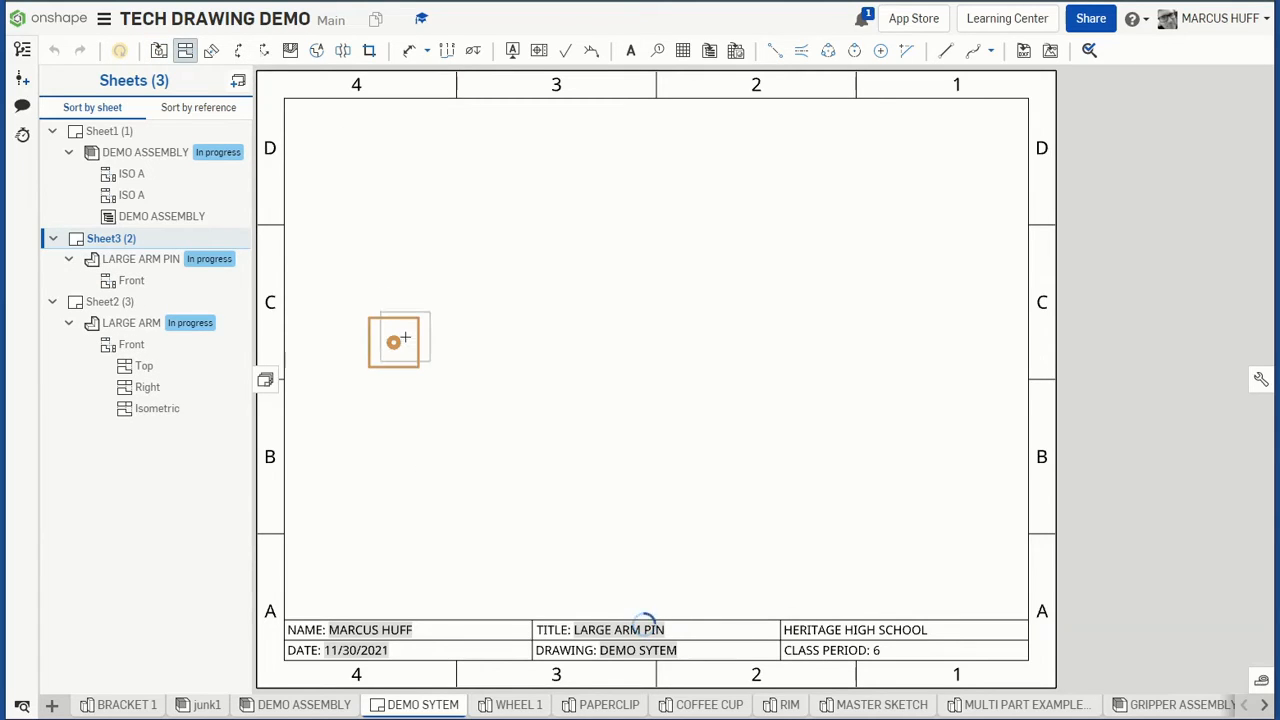
# Change the LARGE ARM PIN view's orientation to Top and its scale to 1:2
pyautogui.doubleClick(398, 347)
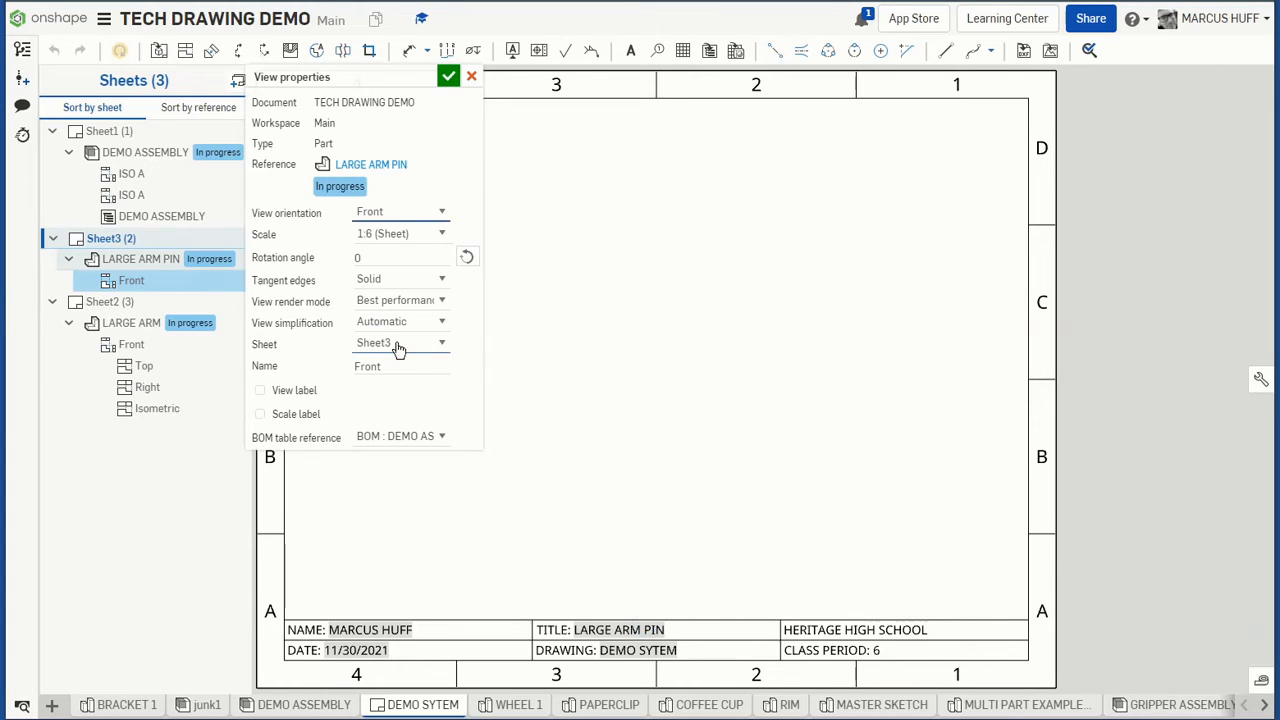
pyautogui.click(440, 220)
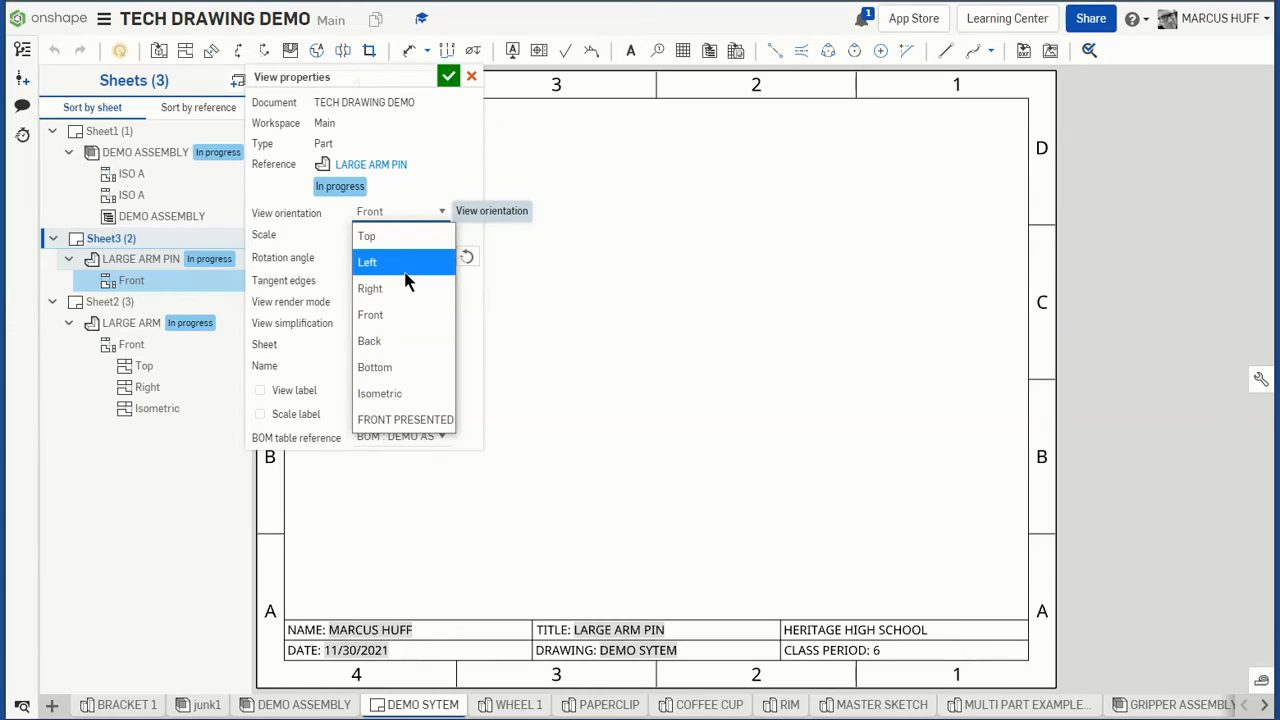
pyautogui.click(396, 240)
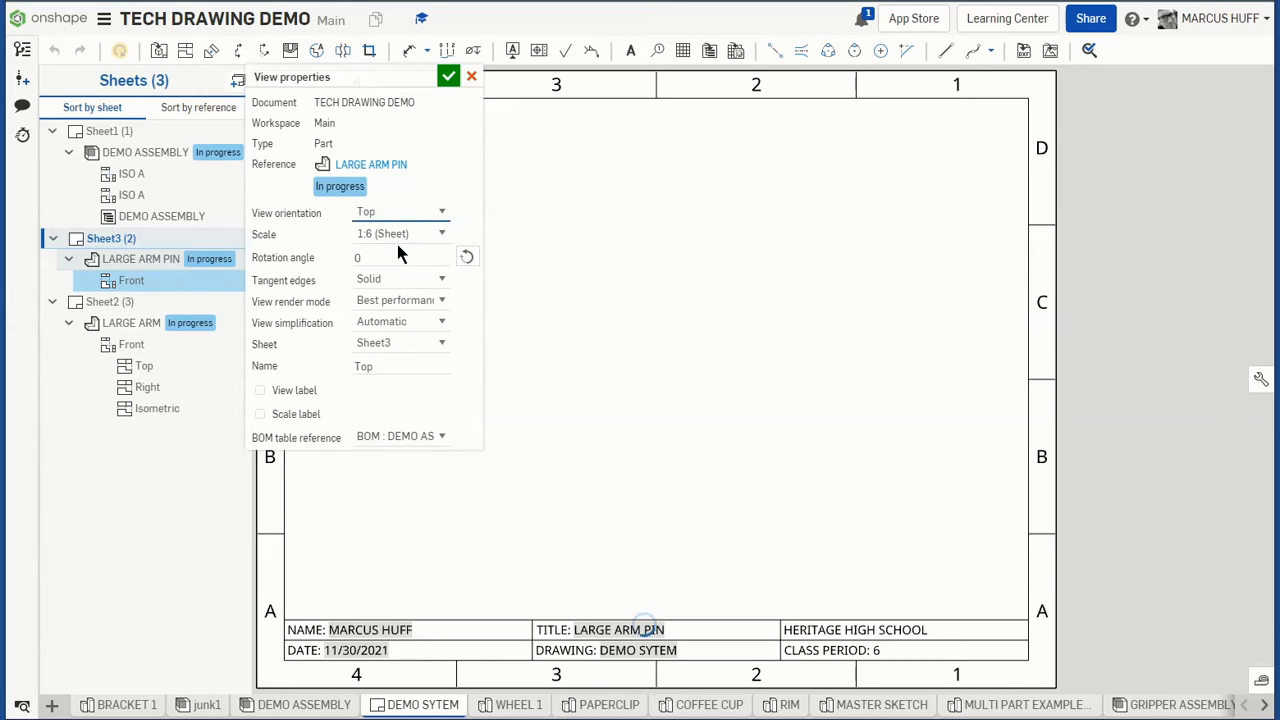
pyautogui.moveTo(377, 78)
pyautogui.mouseDown()
pyautogui.moveTo(70, 115)
pyautogui.moveTo(130, 123)
pyautogui.mouseUp()
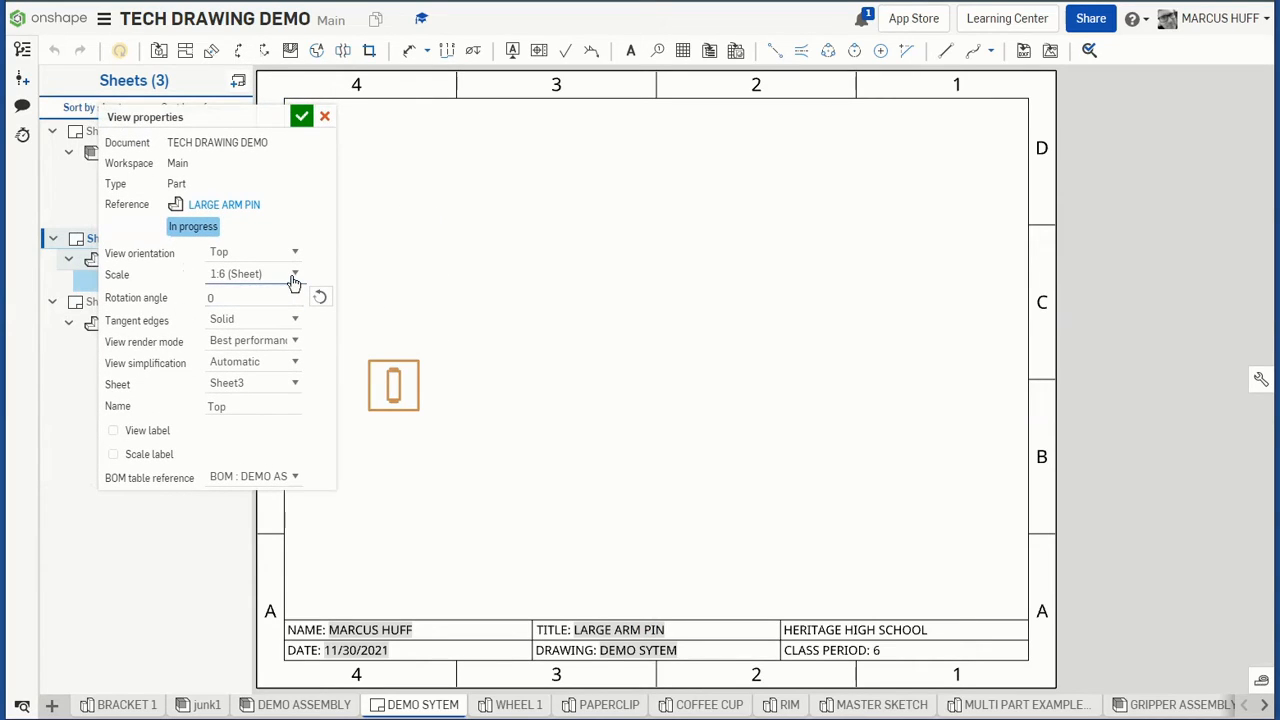
pyautogui.click(294, 276)
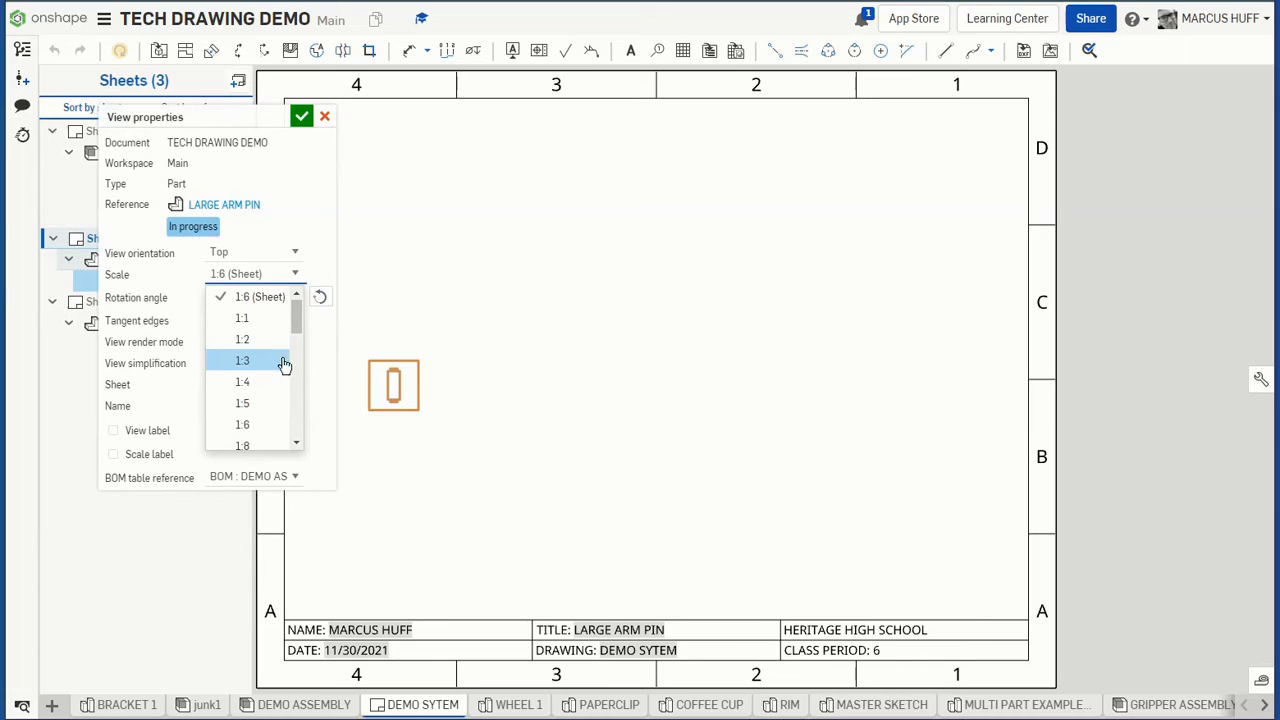
pyautogui.click(276, 339)
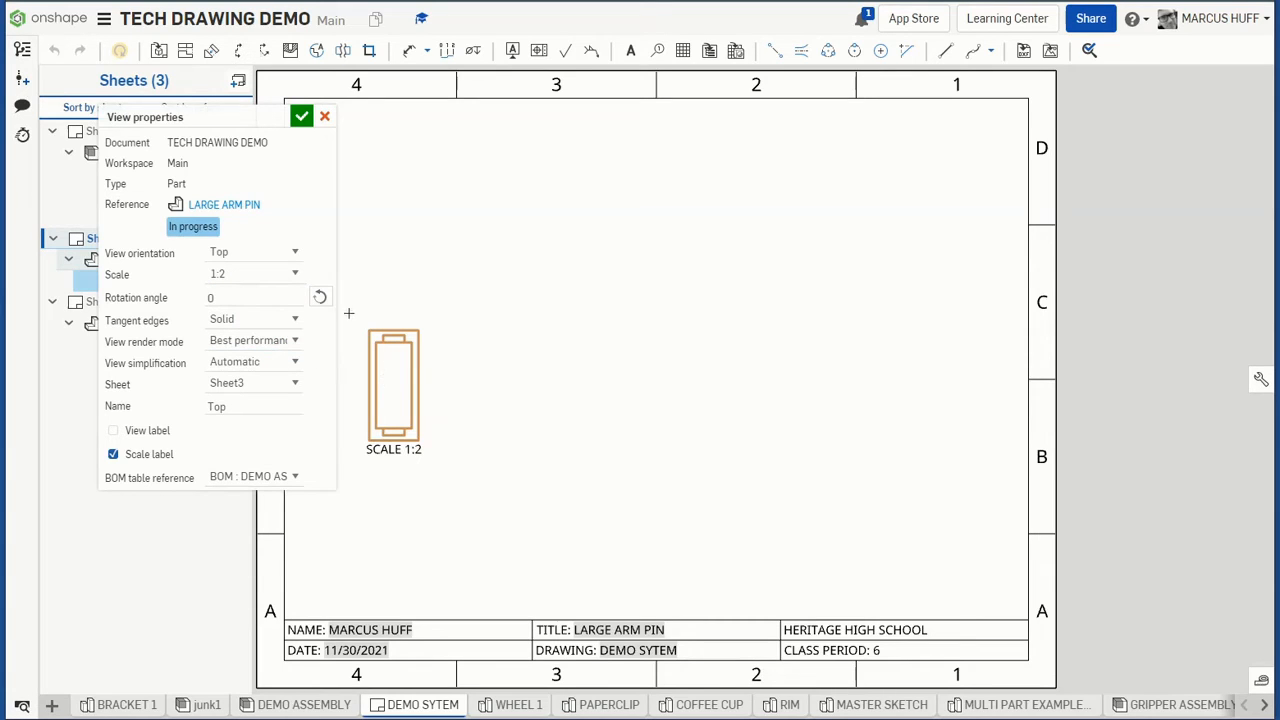
pyautogui.click(302, 119)
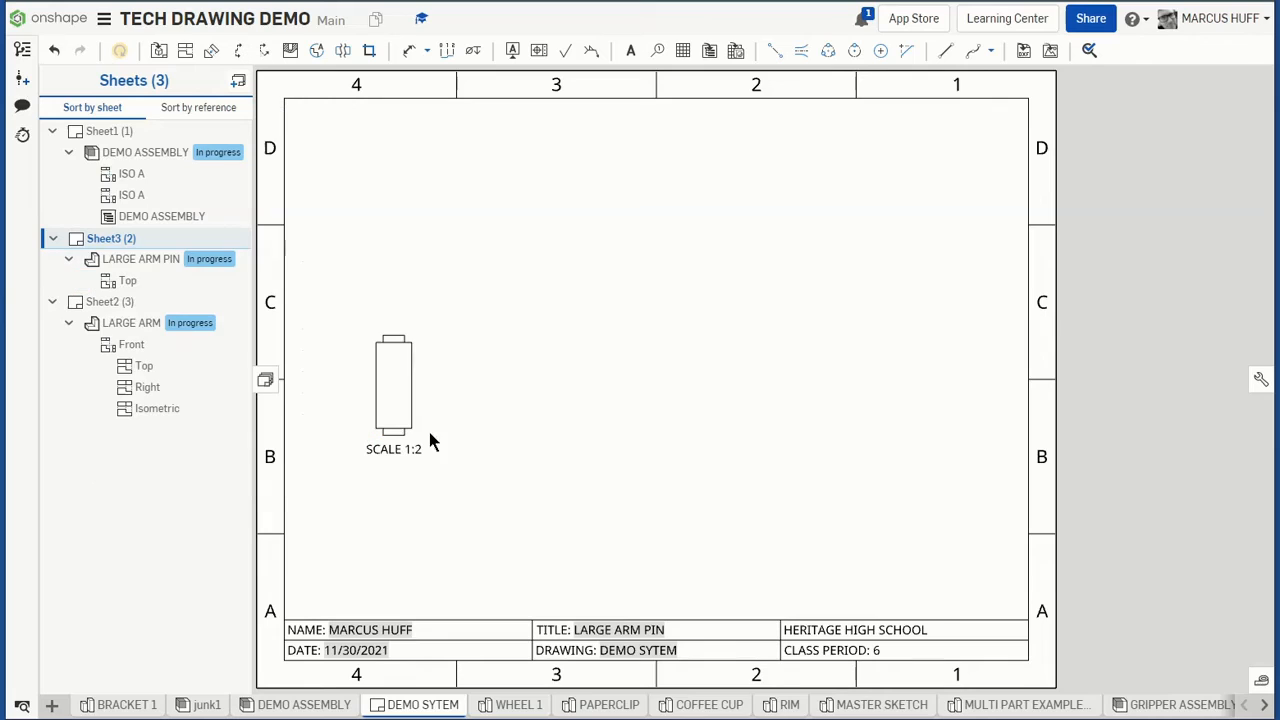
# Project a circular end view above the LARGE ARM PIN top view and an isometric view in the upper right of Sheet3
pyautogui.click(187, 51)
pyautogui.click(395, 360)
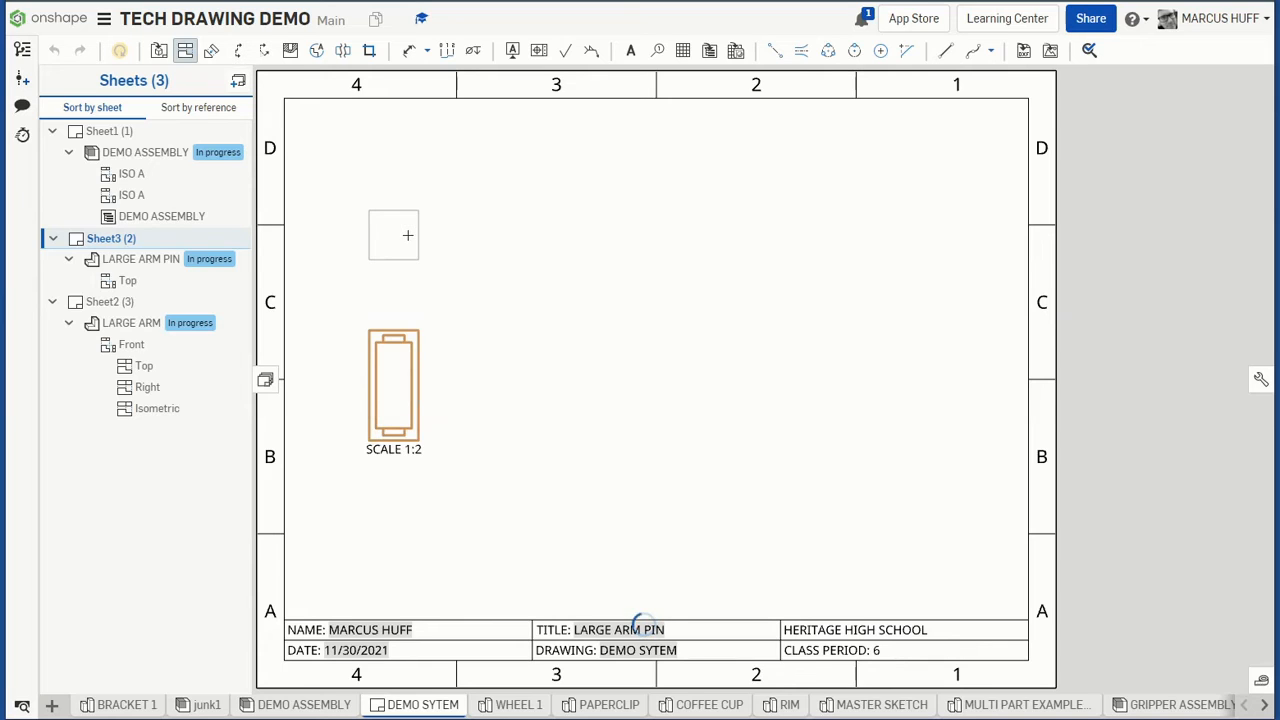
pyautogui.click(407, 235)
pyautogui.click(386, 372)
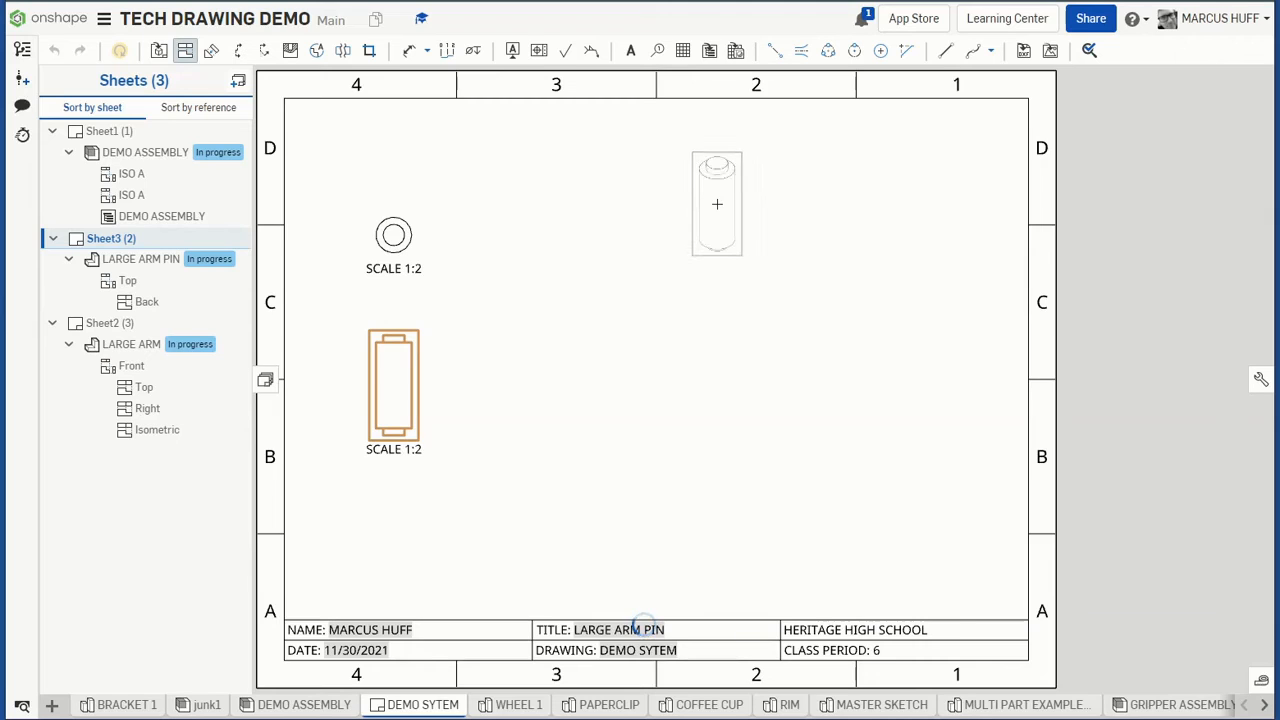
pyautogui.click(717, 204)
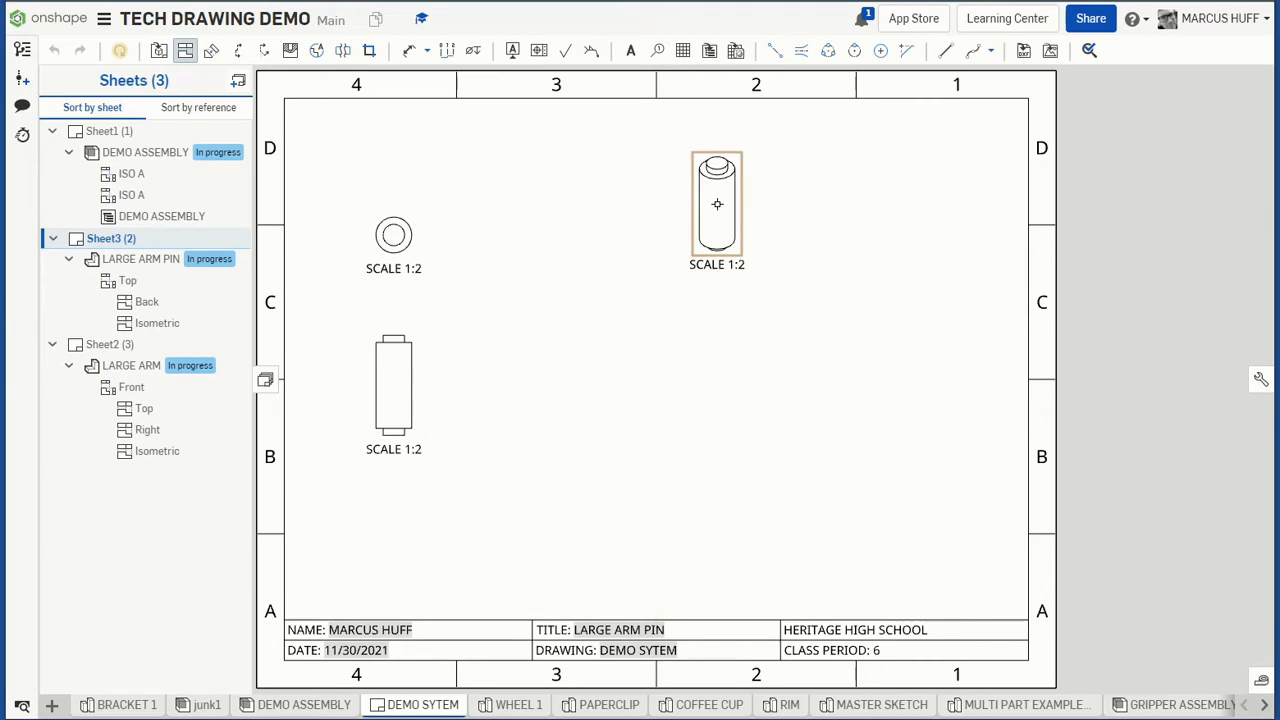
pyautogui.click(393, 229)
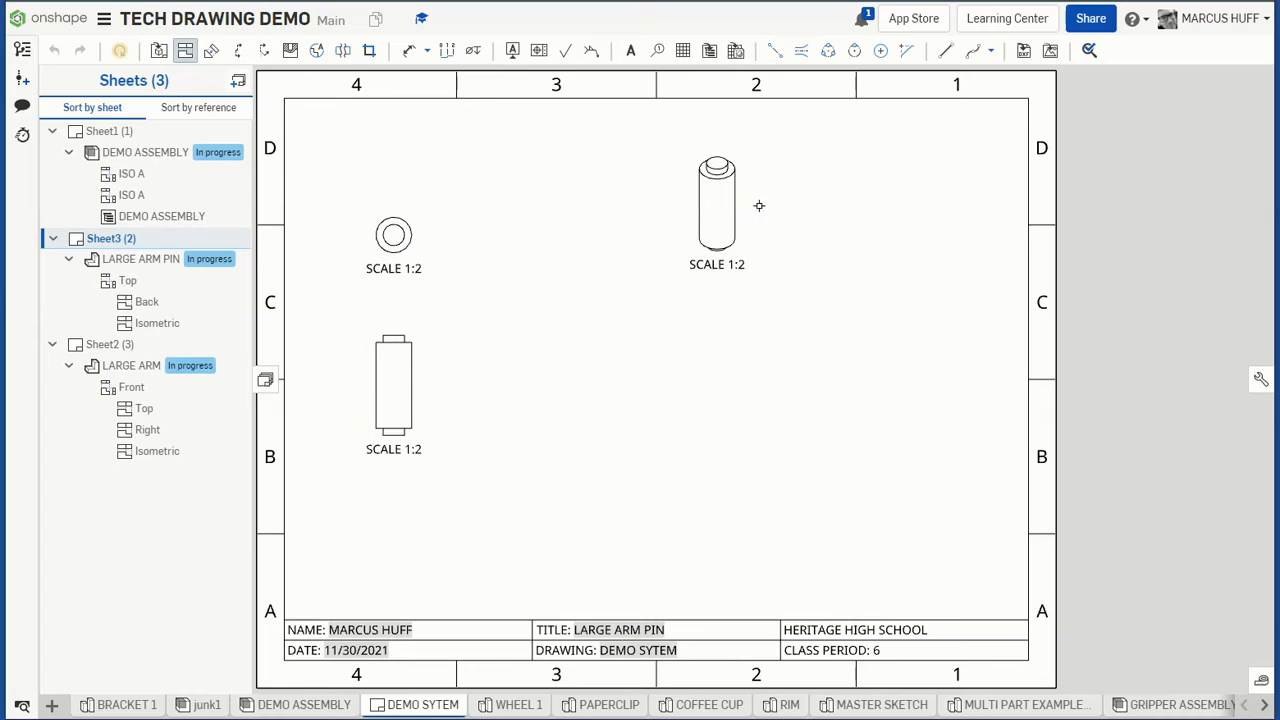
pyautogui.press('Escape')
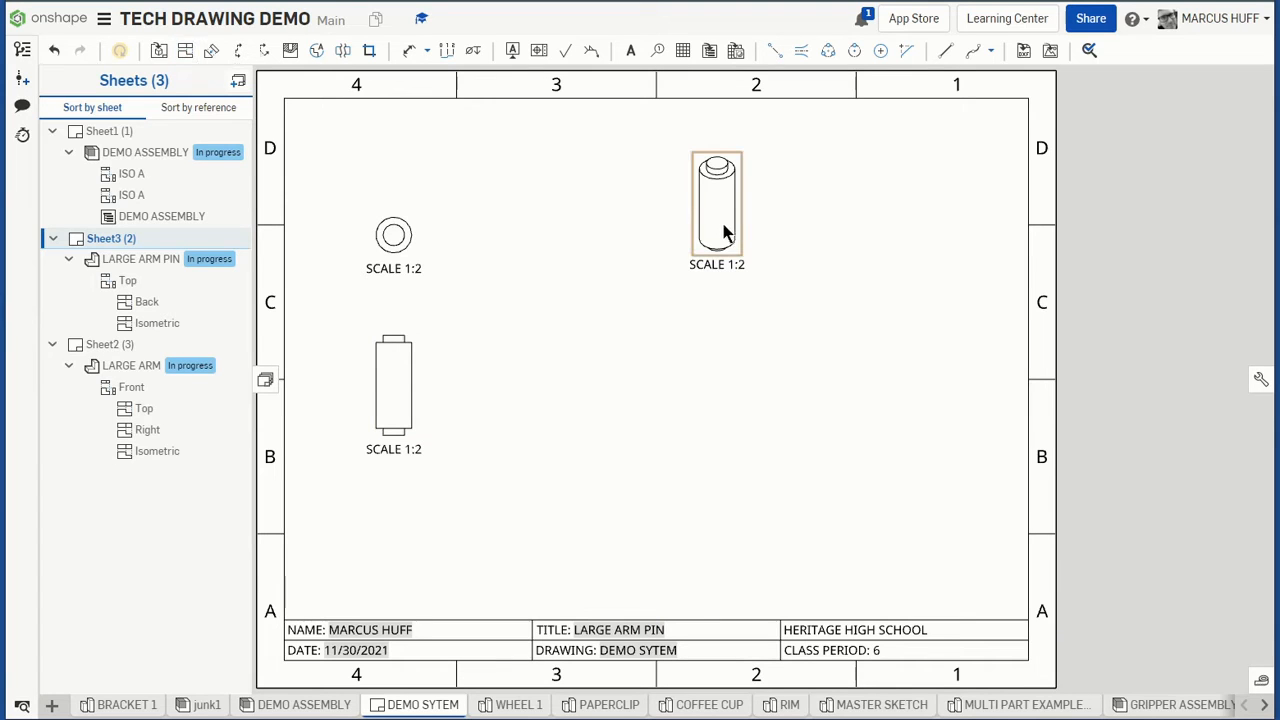
# Display the LARGE ARM PIN isometric view as a shaded view
pyautogui.rightClick(716, 226)
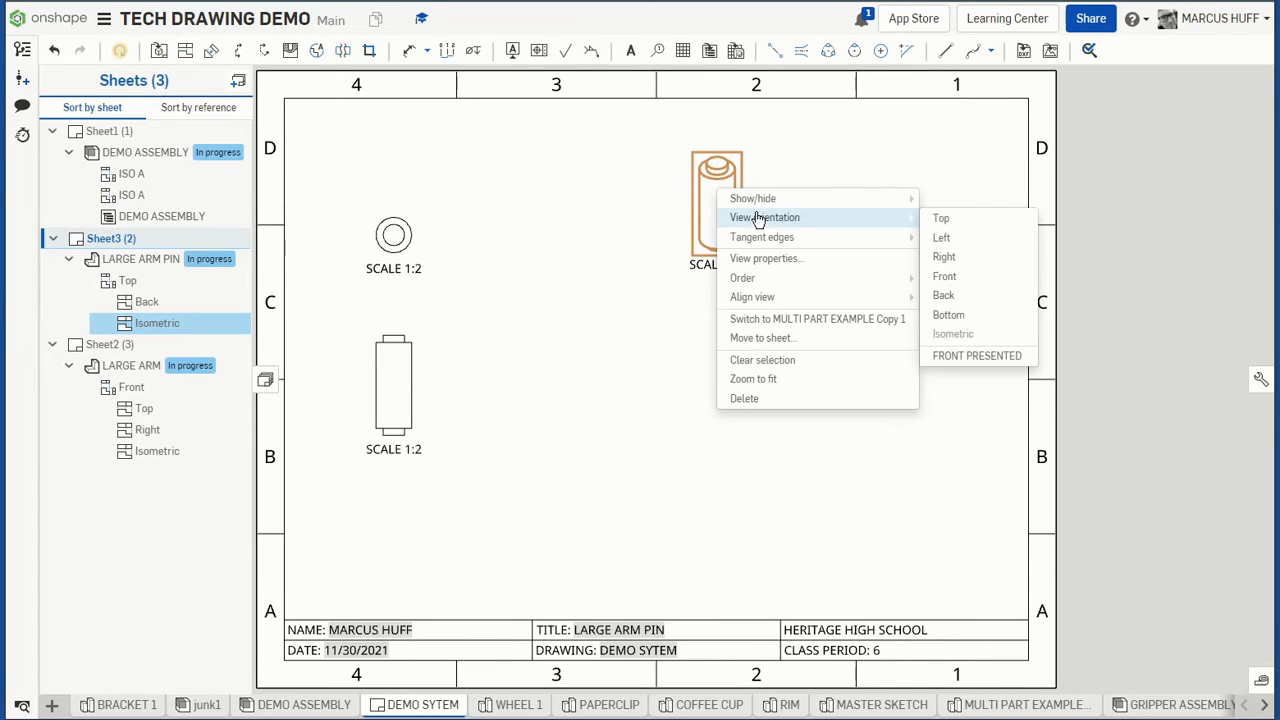
pyautogui.moveTo(758, 202)
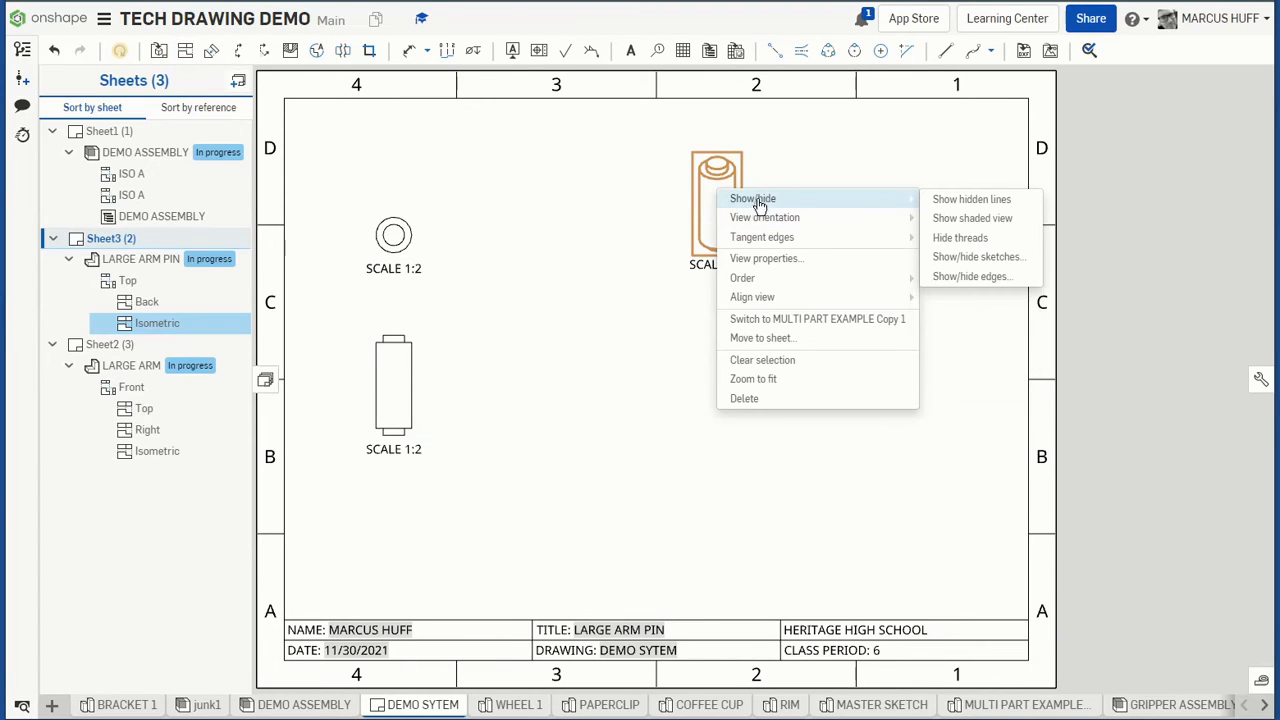
pyautogui.click(958, 218)
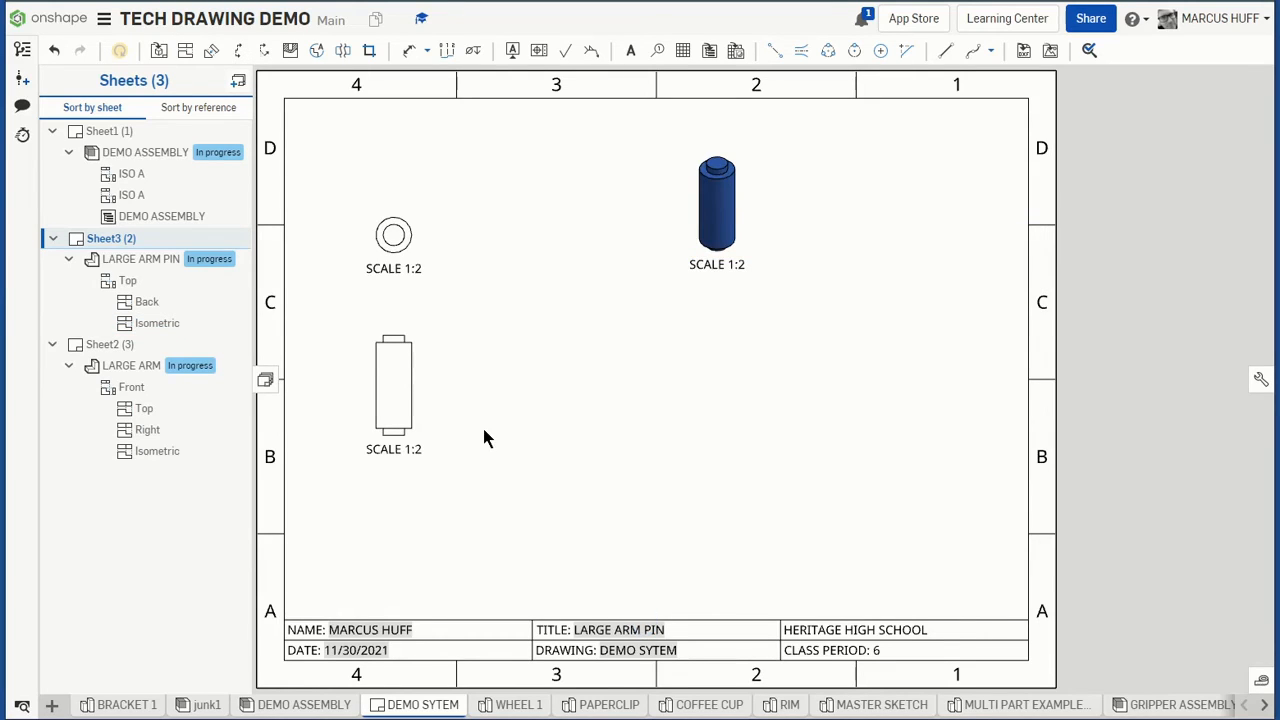
# Dimension the outer and inner circle diameters of the pin's end view, placing both callouts to its upper right
pyautogui.click(411, 52)
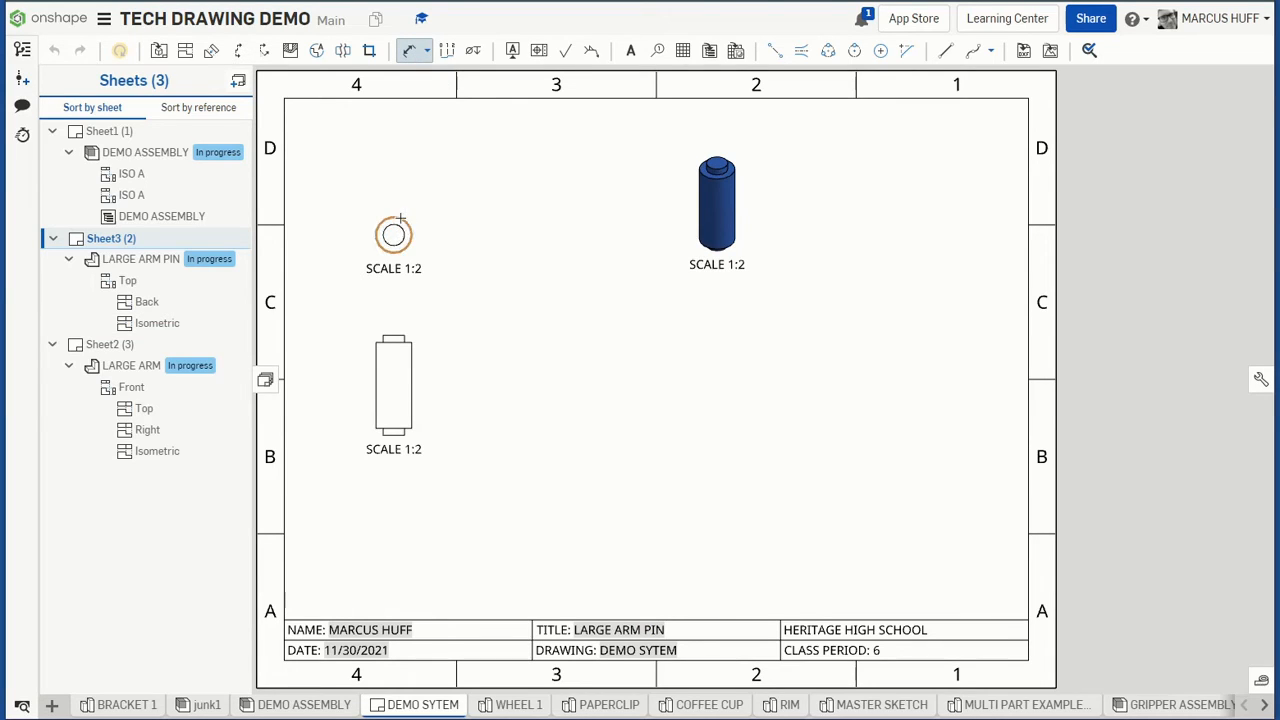
pyautogui.click(399, 218)
pyautogui.click(456, 168)
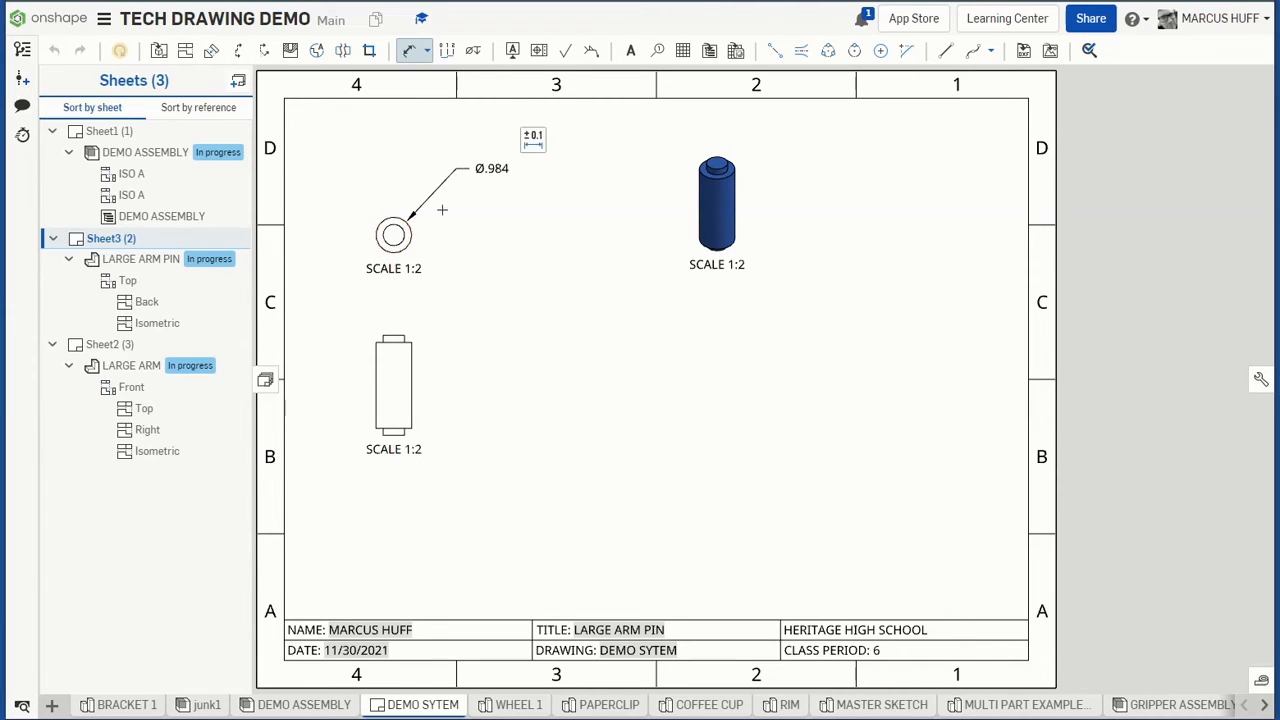
pyautogui.click(396, 233)
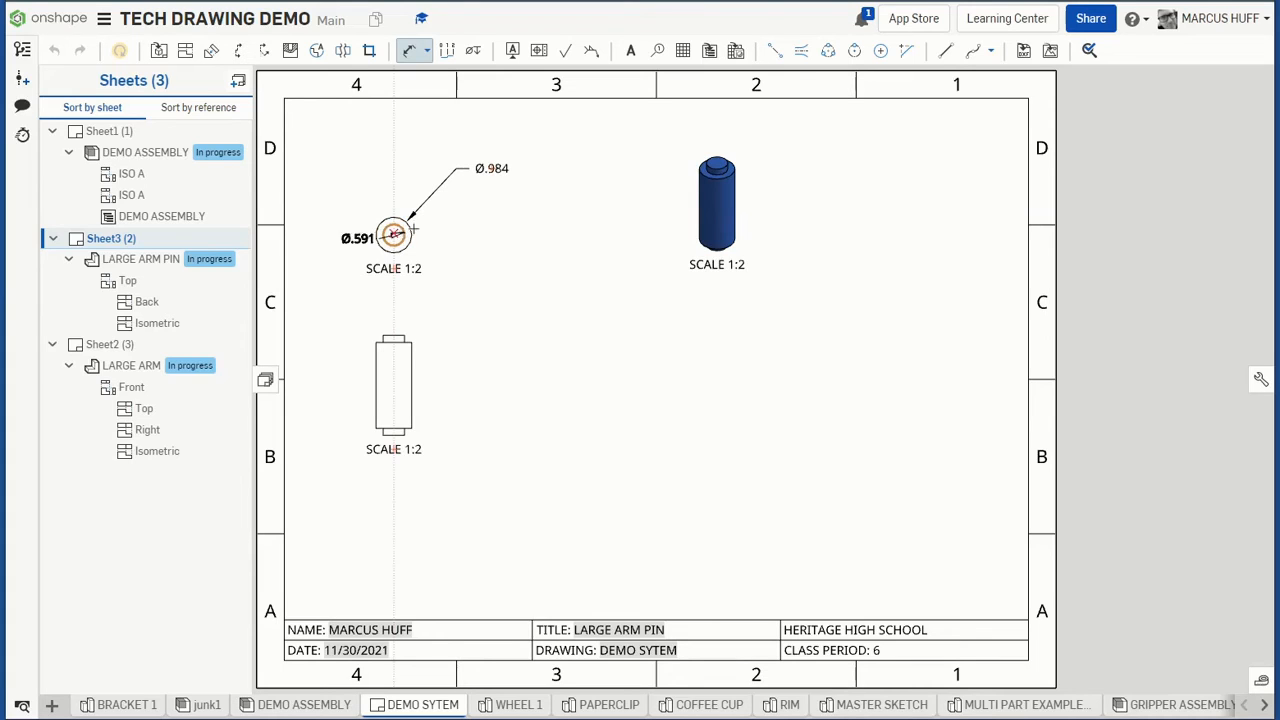
pyautogui.click(458, 191)
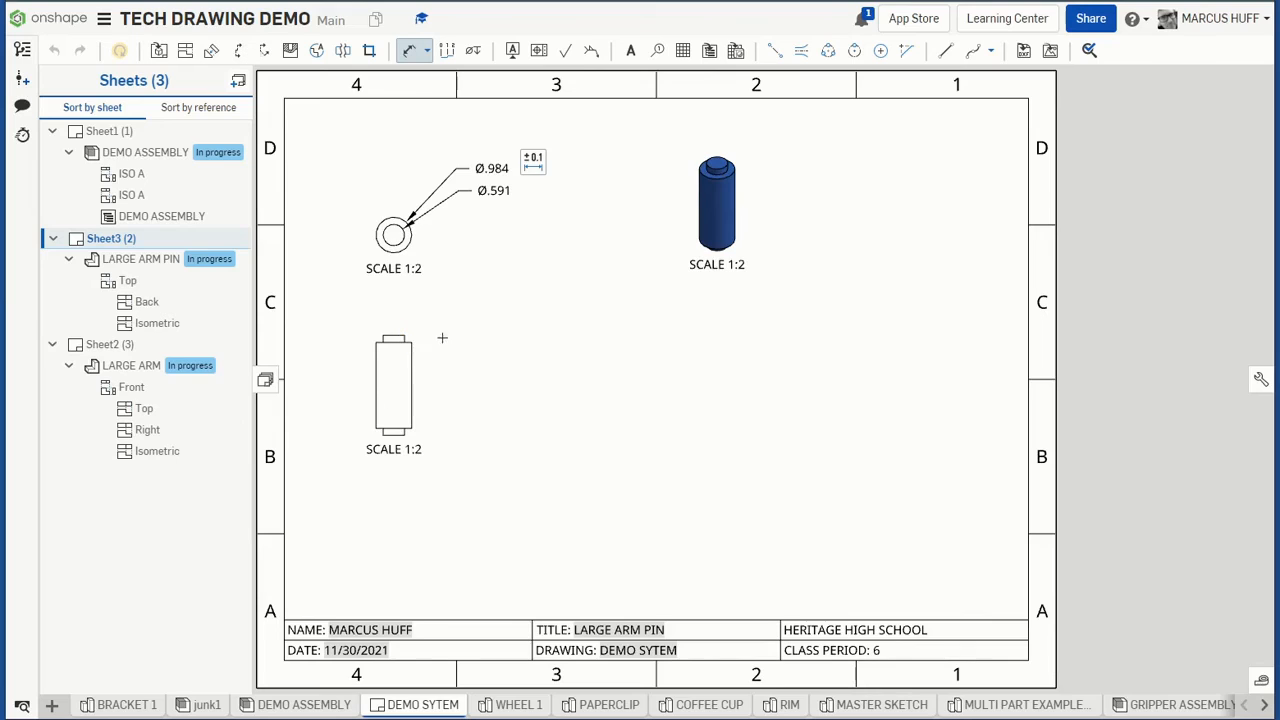
# Dimension the pin's lower tip length and the distance from its bottom end to the upper shoulder, right of the top view
pyautogui.scroll(5, 455, 336)
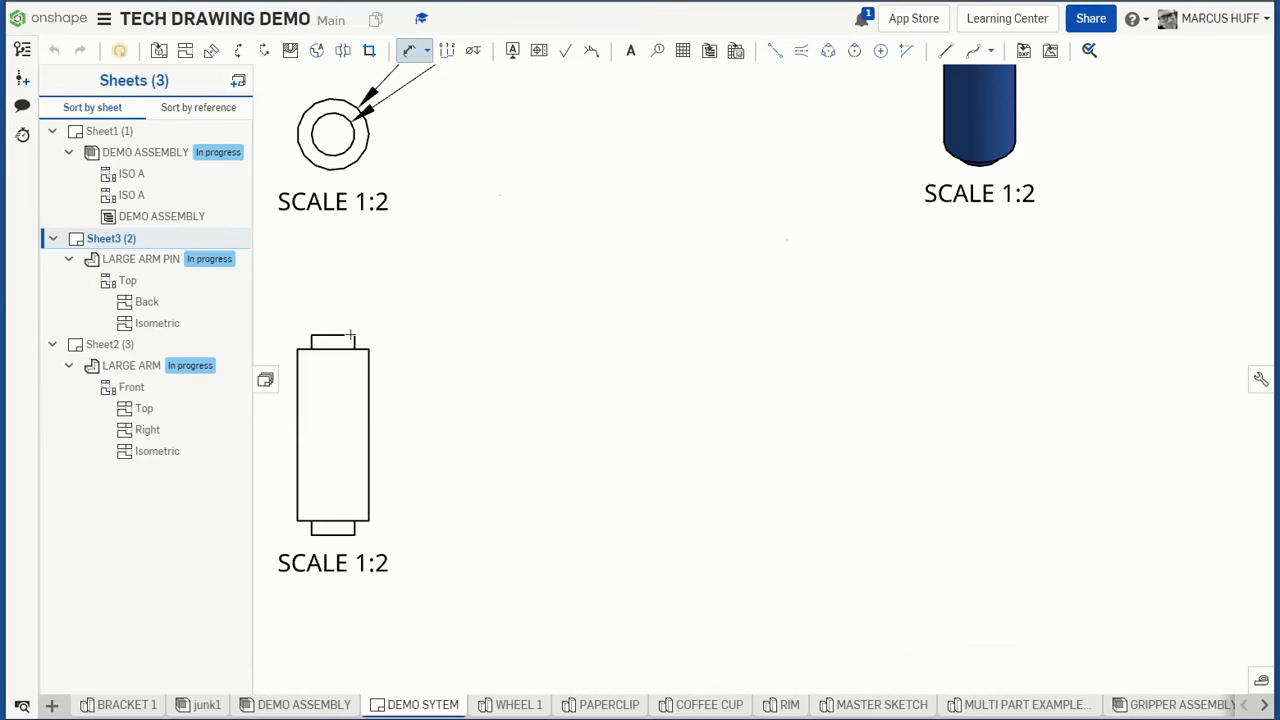
pyautogui.click(368, 520)
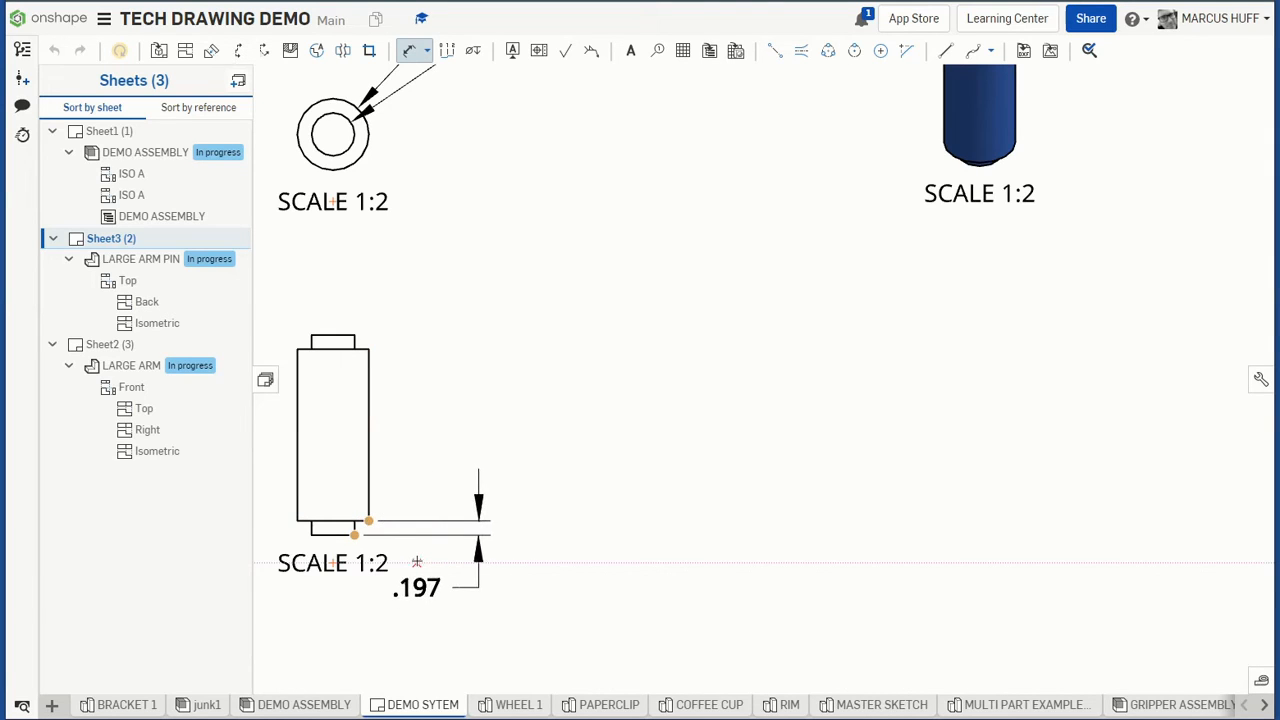
pyautogui.click(416, 562)
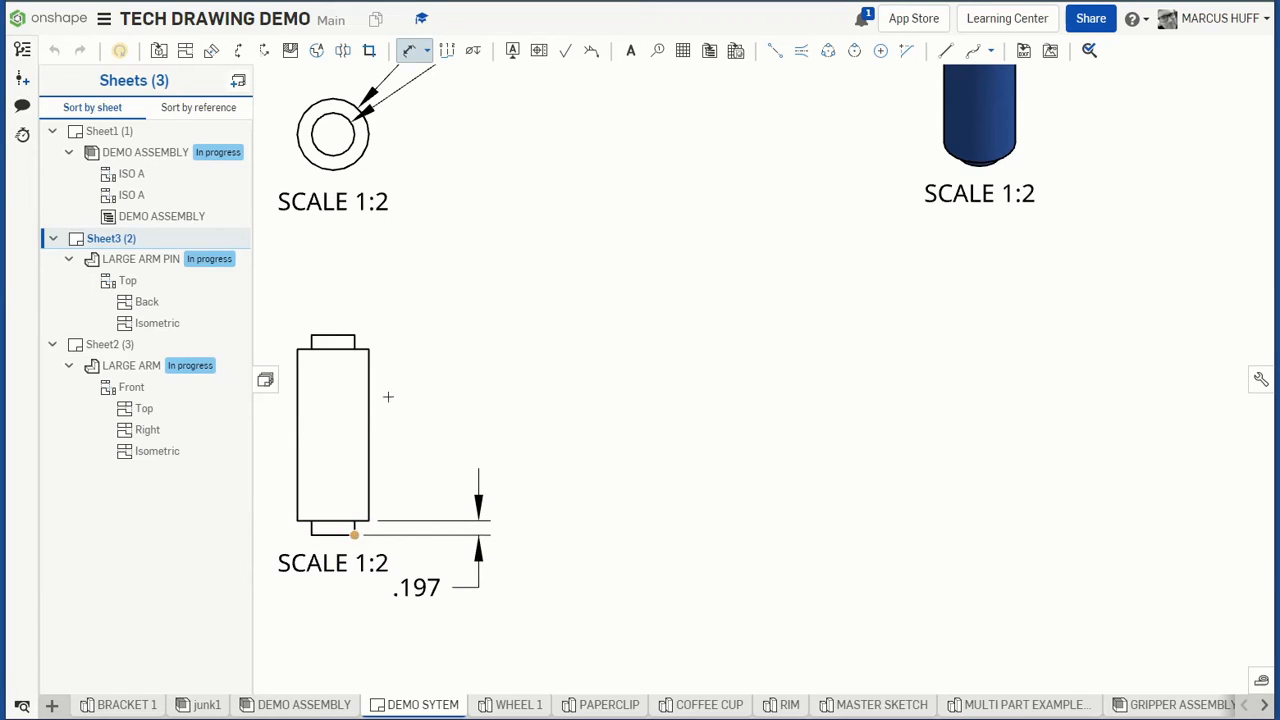
pyautogui.click(370, 350)
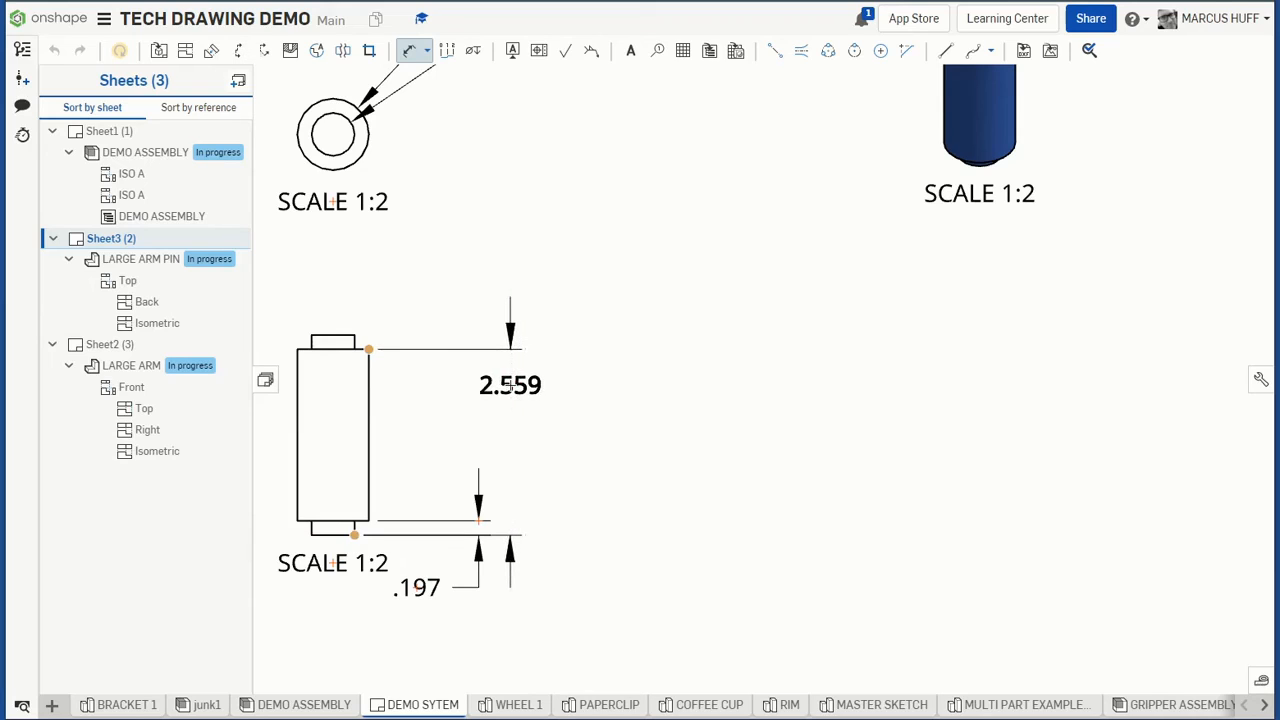
pyautogui.click(510, 386)
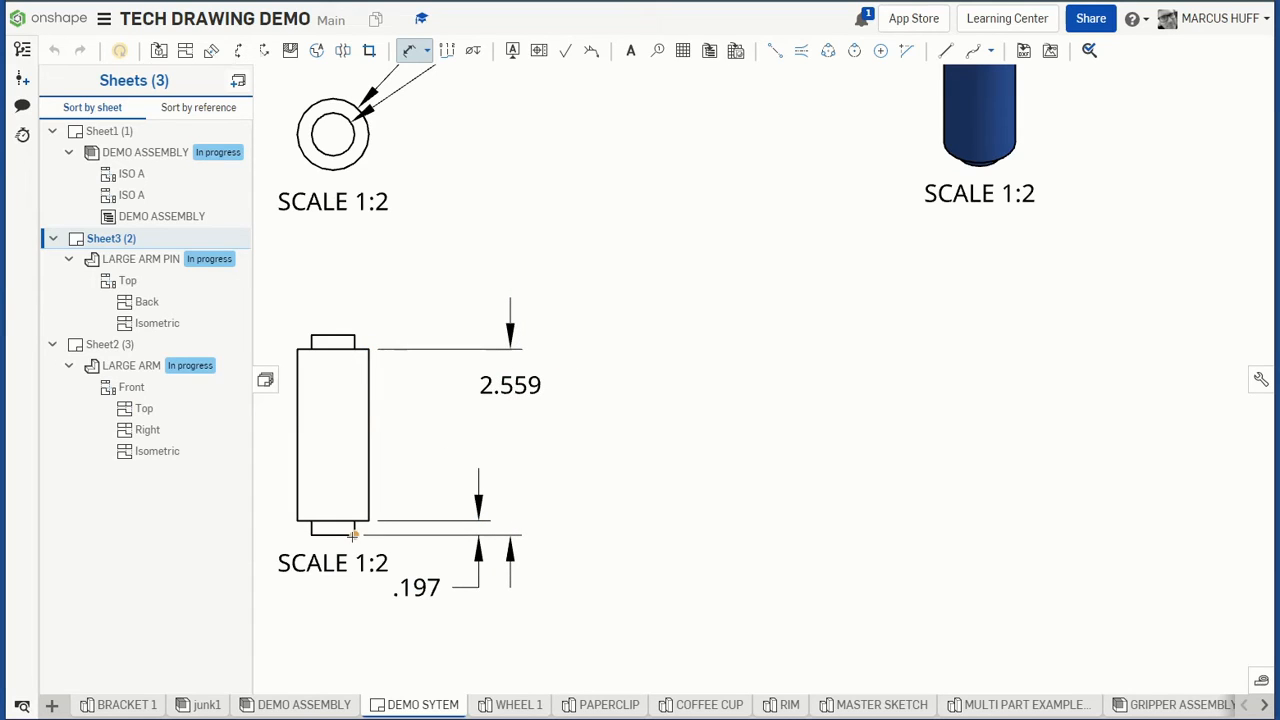
# Dimension the pin's overall length right of the top view and align the bottom-to-shoulder dimension's text beside it
pyautogui.click(355, 338)
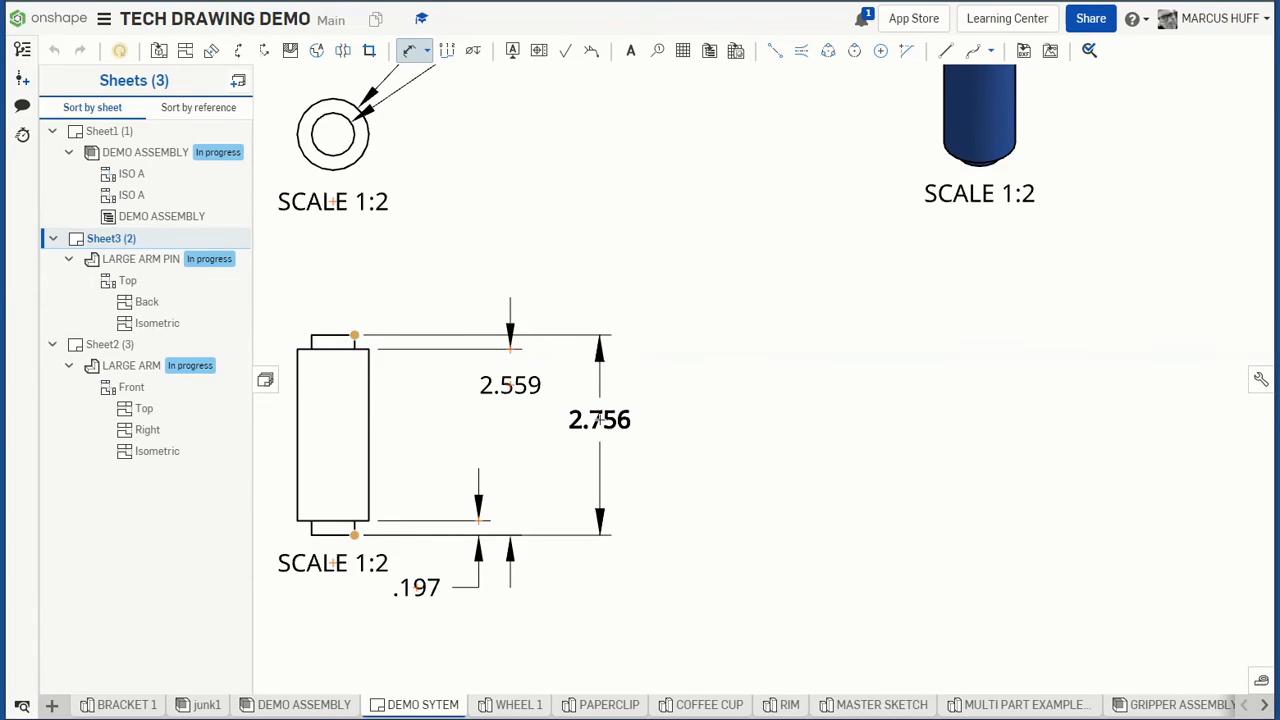
pyautogui.click(600, 434)
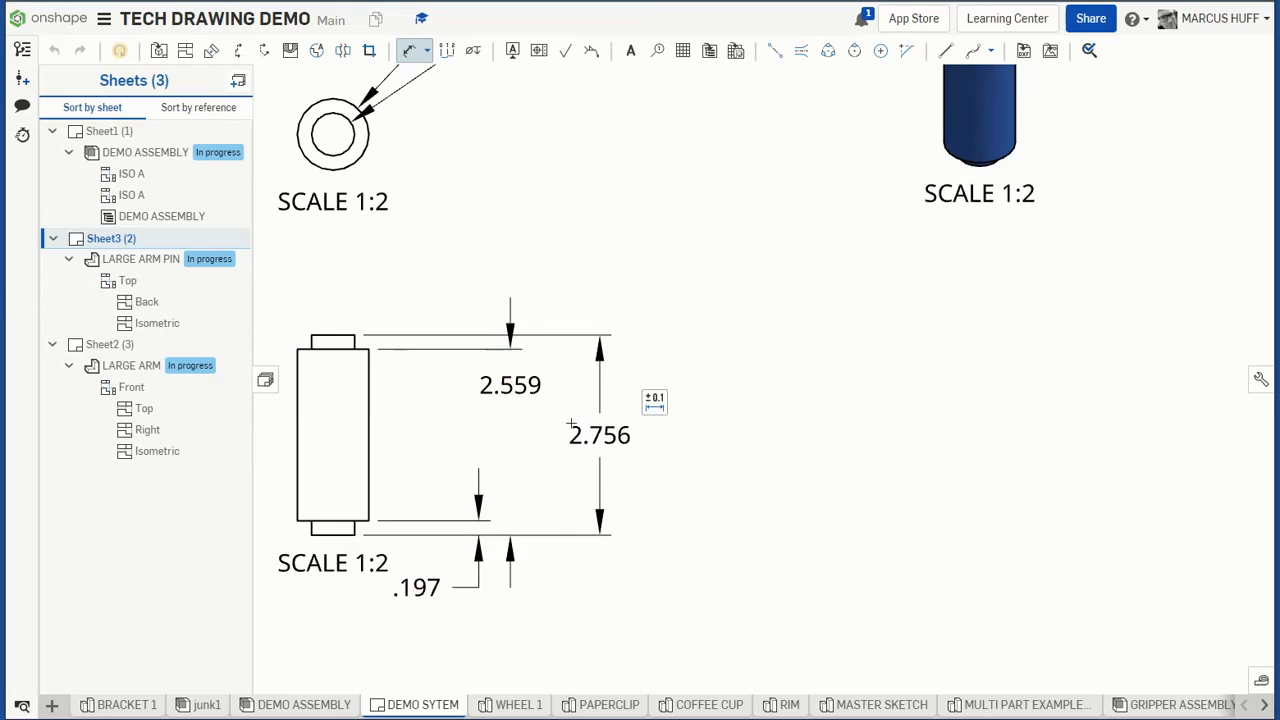
pyautogui.press('Escape')
pyautogui.moveTo(524, 388); pyautogui.dragTo(521, 441)
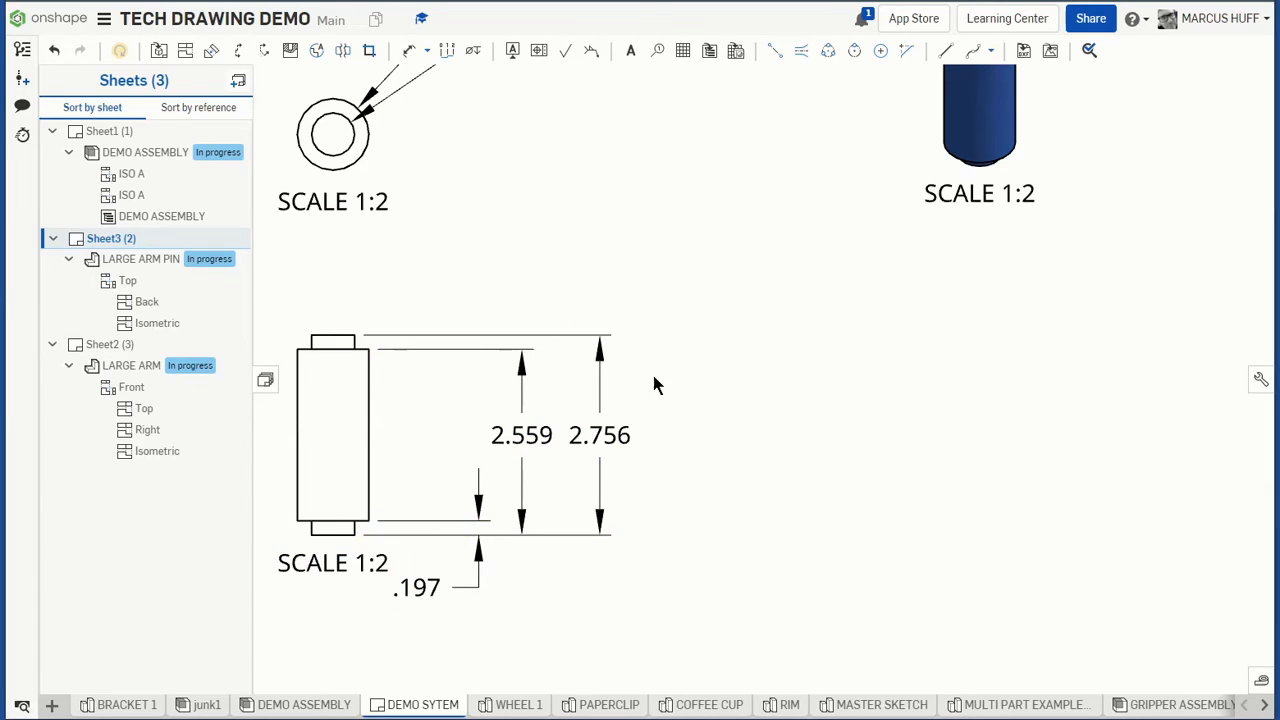
# Add a second overall-length dimension on the left side of the pin's top view
pyautogui.scroll(-2, 657, 405)
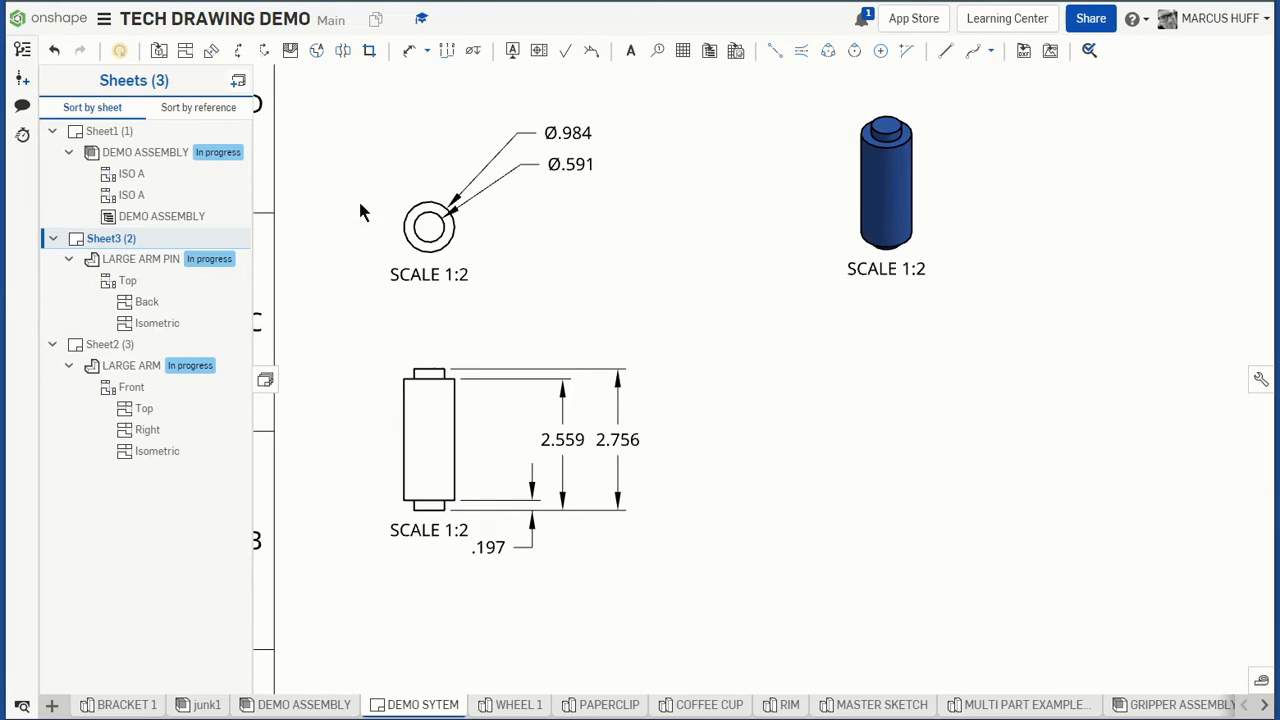
pyautogui.click(411, 53)
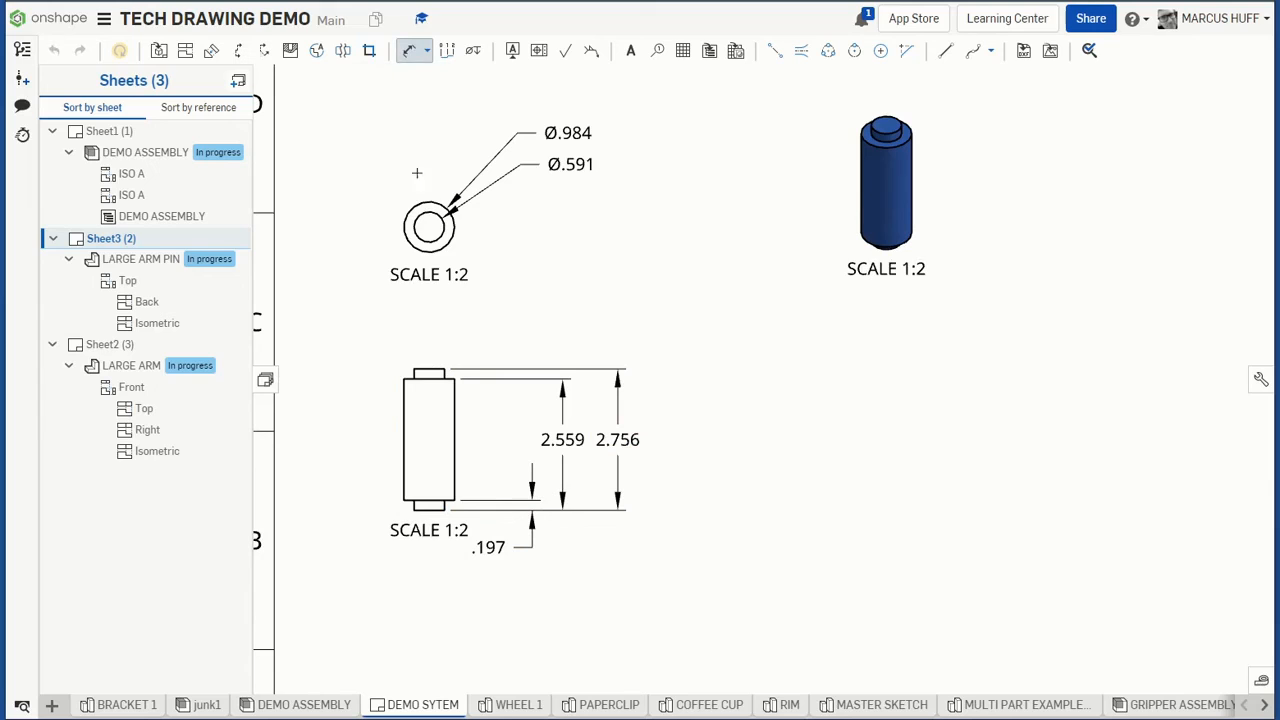
pyautogui.click(413, 369)
pyautogui.click(413, 509)
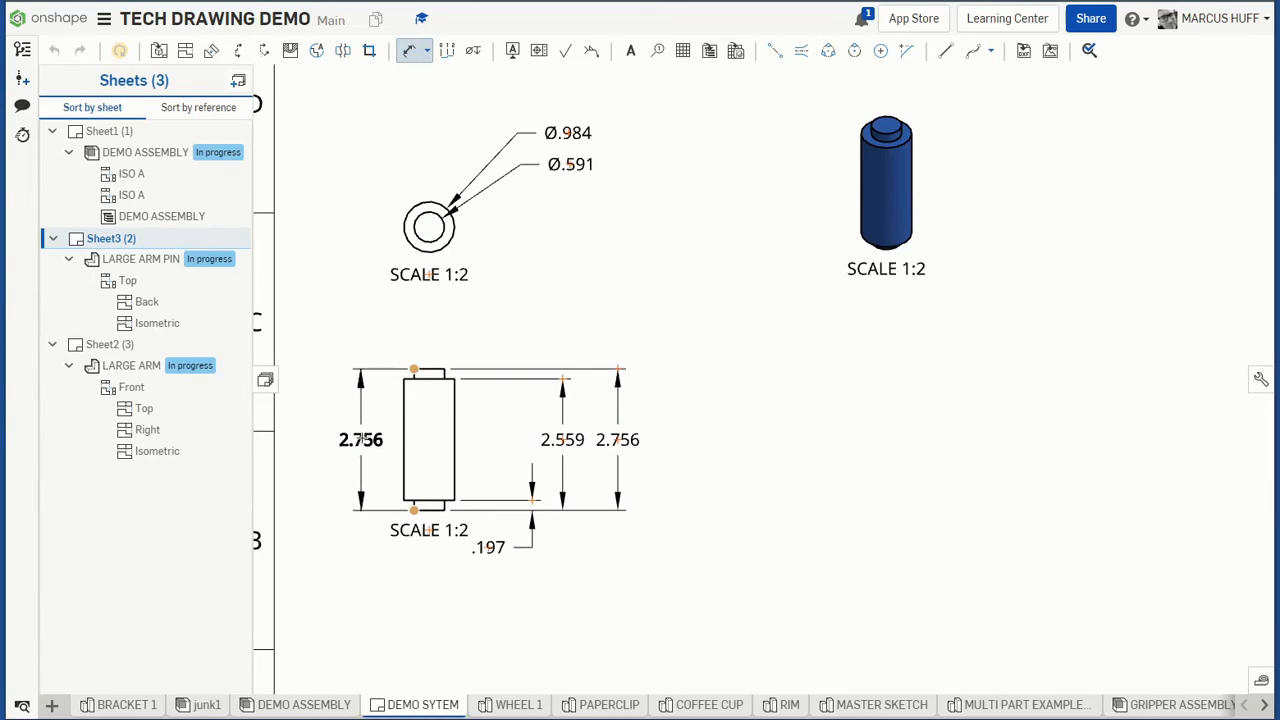
pyautogui.click(360, 439)
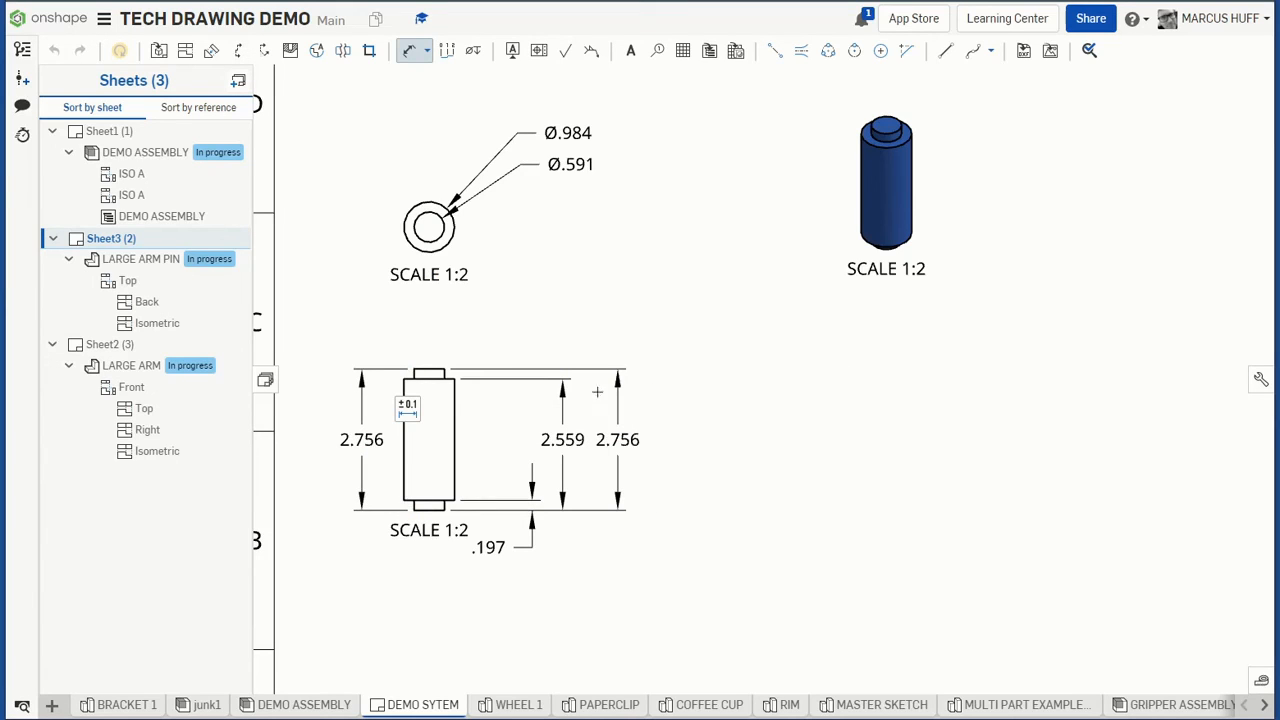
pyautogui.press('Escape')
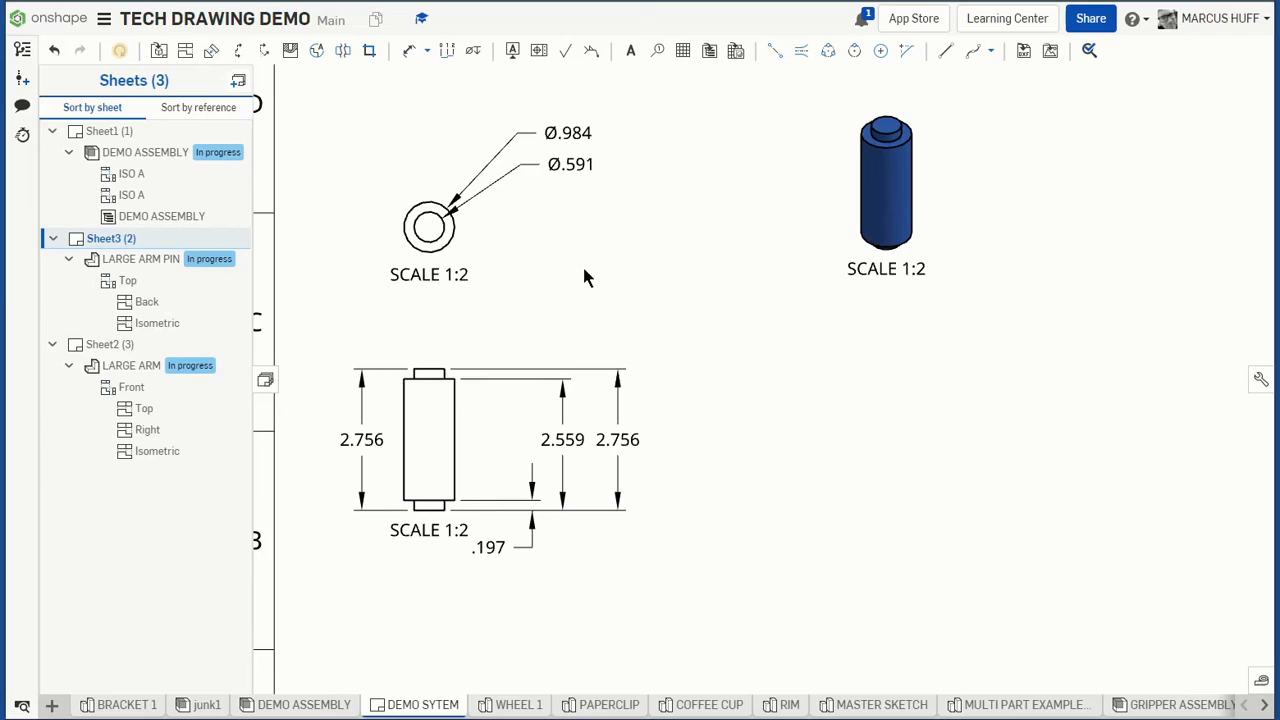
# Delete the duplicate overall-length dimension left of the pin's top view
pyautogui.hotkey('ctrl', 'z')
pyautogui.click(363, 437)
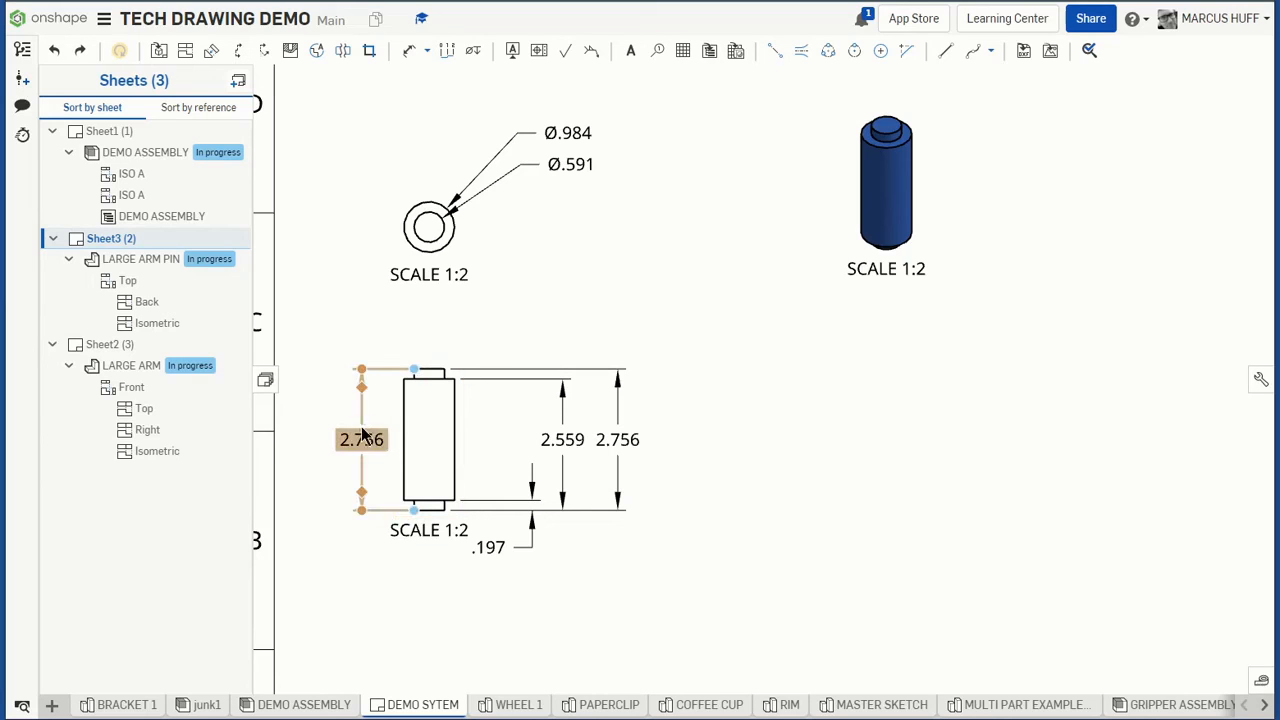
pyautogui.press('Delete')
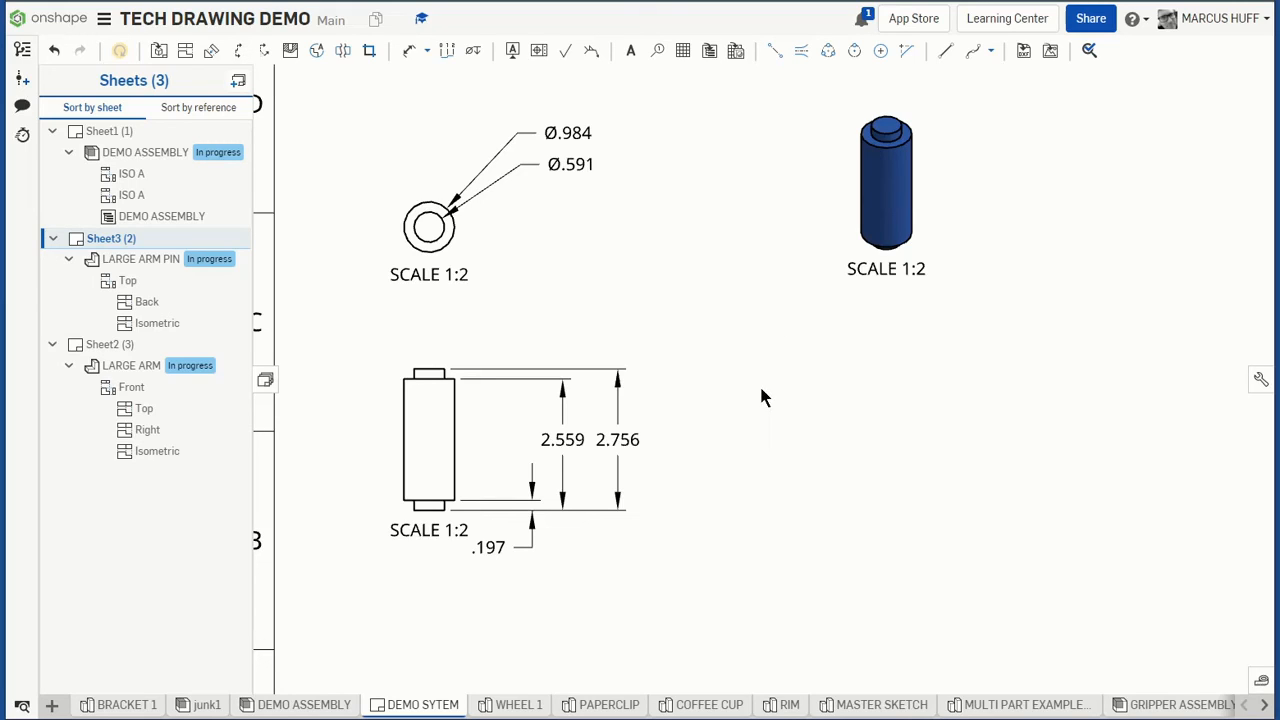
# Reorder the drawing sheets so that Sheet3 with LARGE ARM PIN follows Sheet2 with LARGE ARM
pyautogui.click(95, 134)
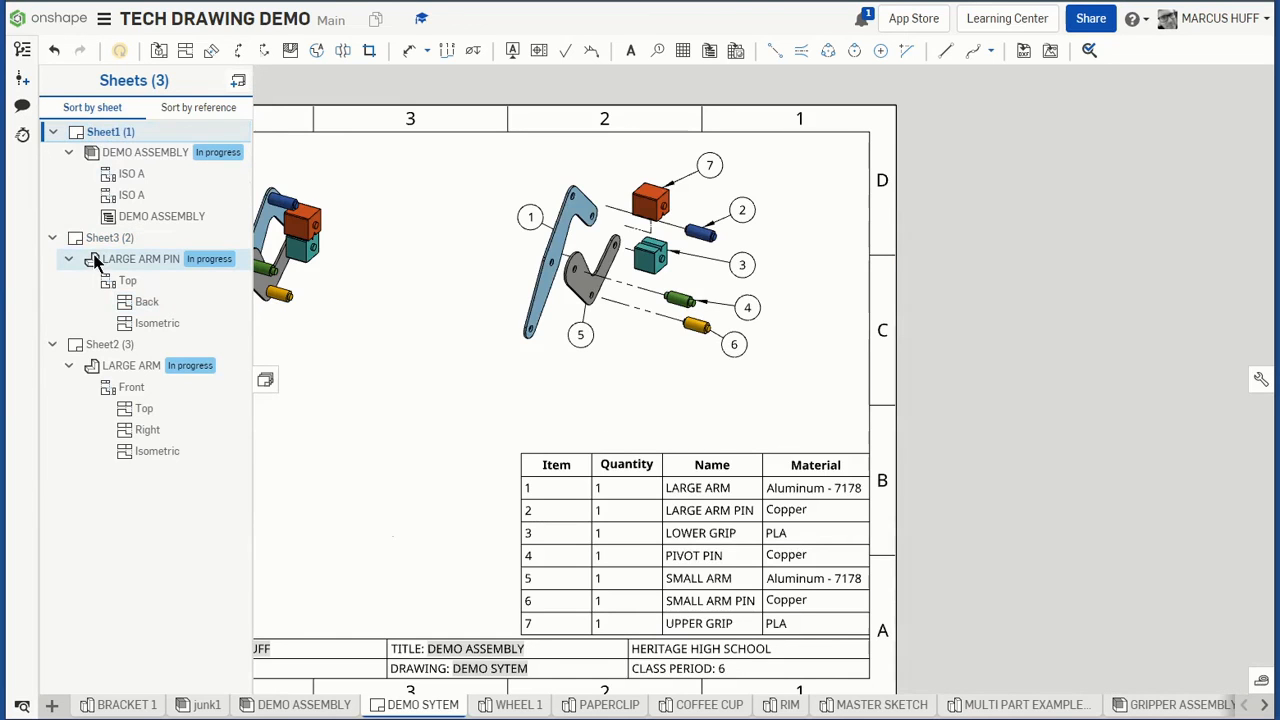
pyautogui.click(97, 243)
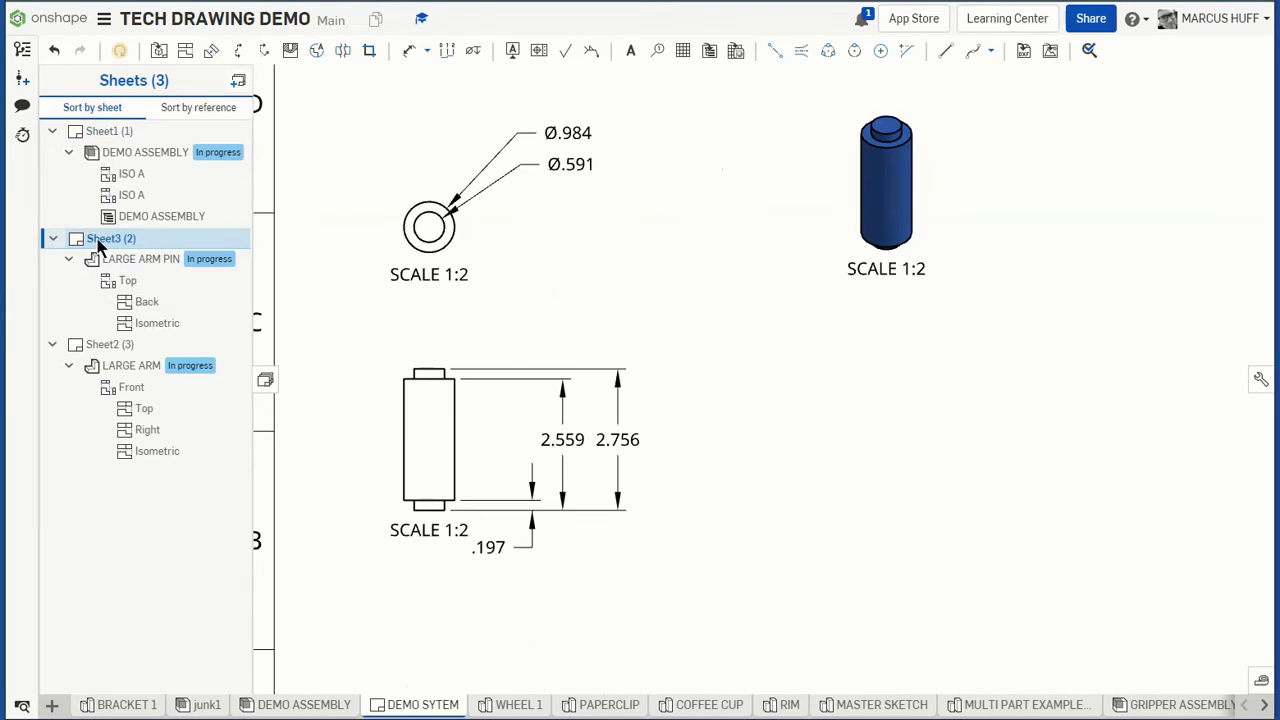
pyautogui.click(113, 348)
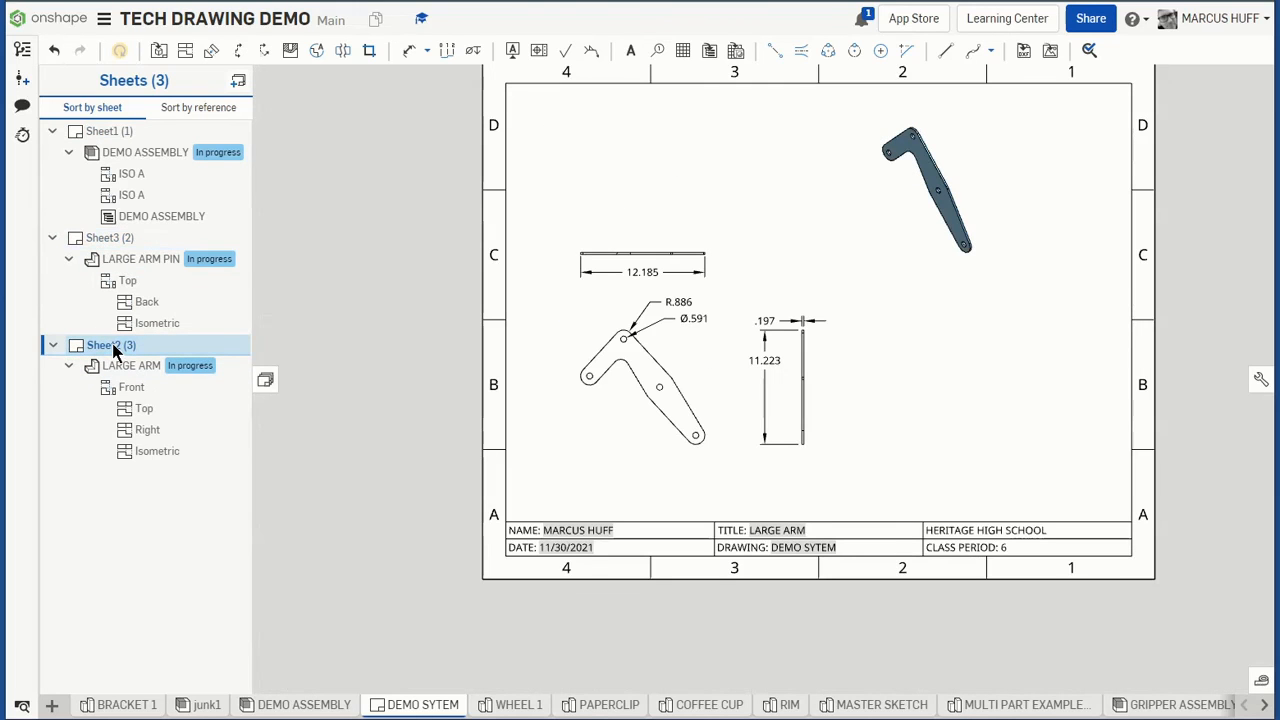
pyautogui.moveTo(92, 240); pyautogui.dragTo(100, 488)
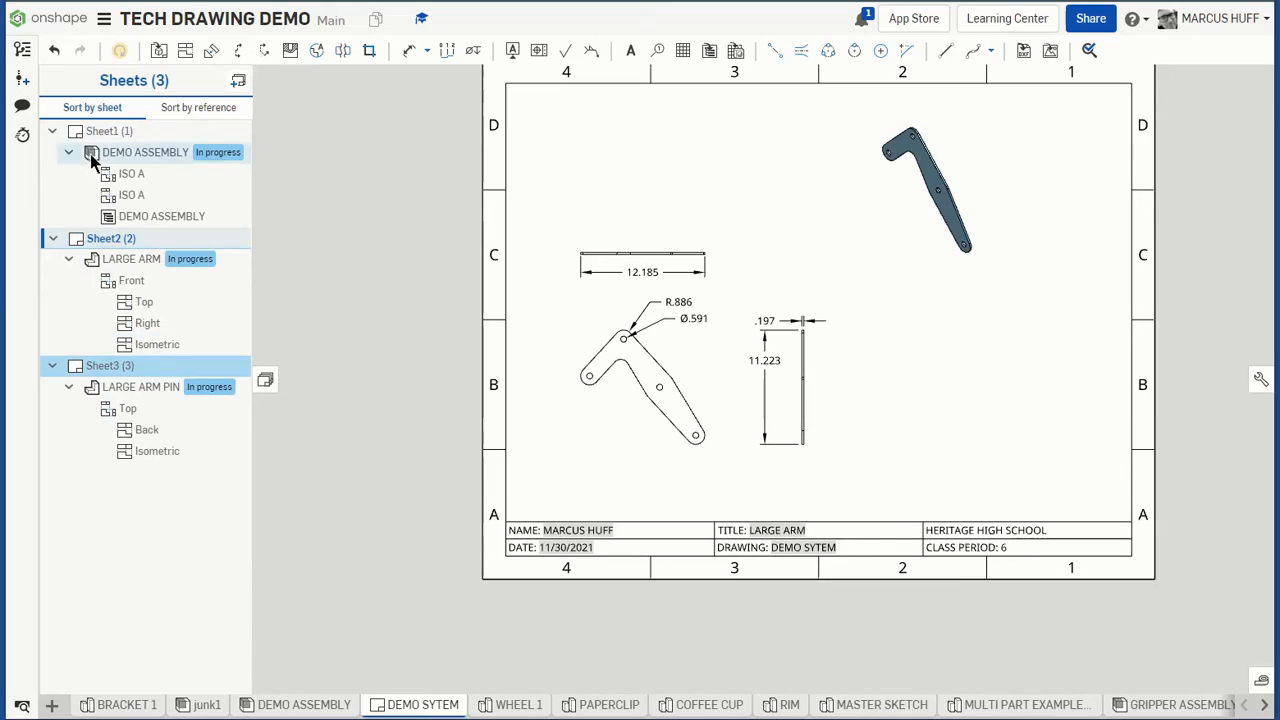
# Review the reordered Sheet2 and the complete LARGE ARM PIN layout on Sheet3
pyautogui.click(107, 240)
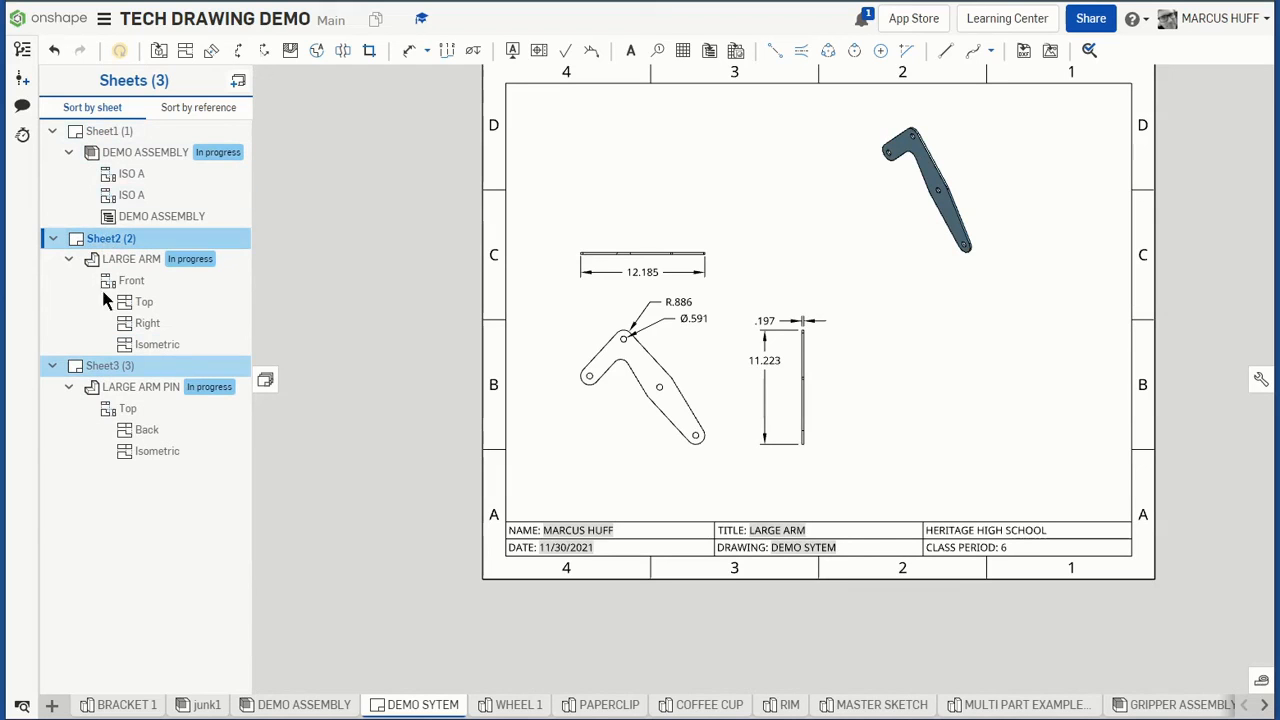
pyautogui.click(103, 368)
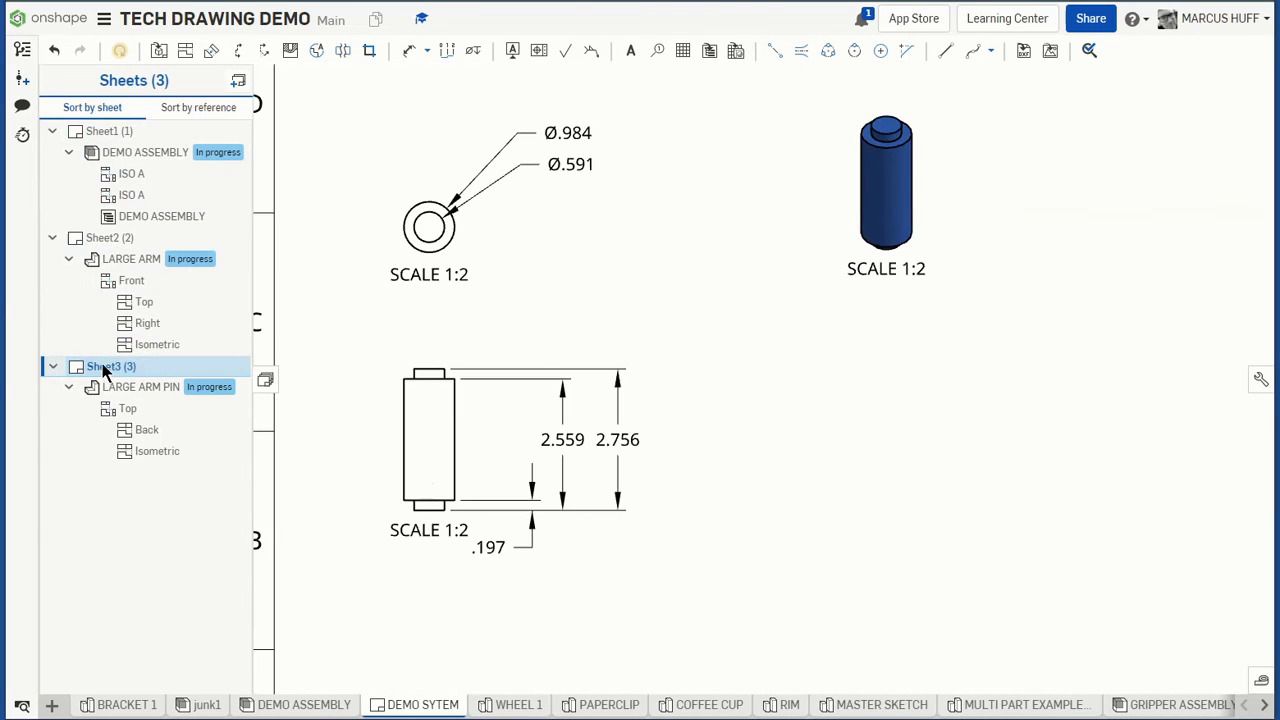
pyautogui.scroll(-5, 830, 345)
pyautogui.scroll(3, 829, 361)
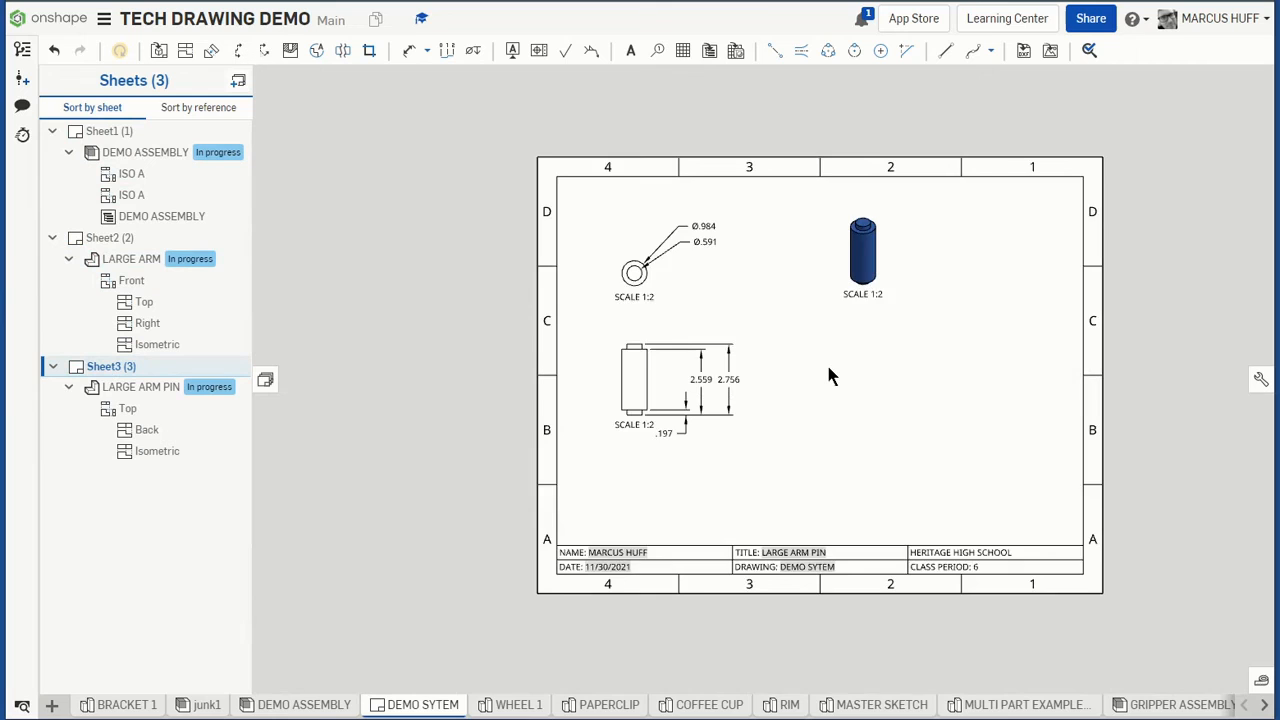
pyautogui.scroll(5, 828, 370)
pyautogui.scroll(-3, 800, 372)
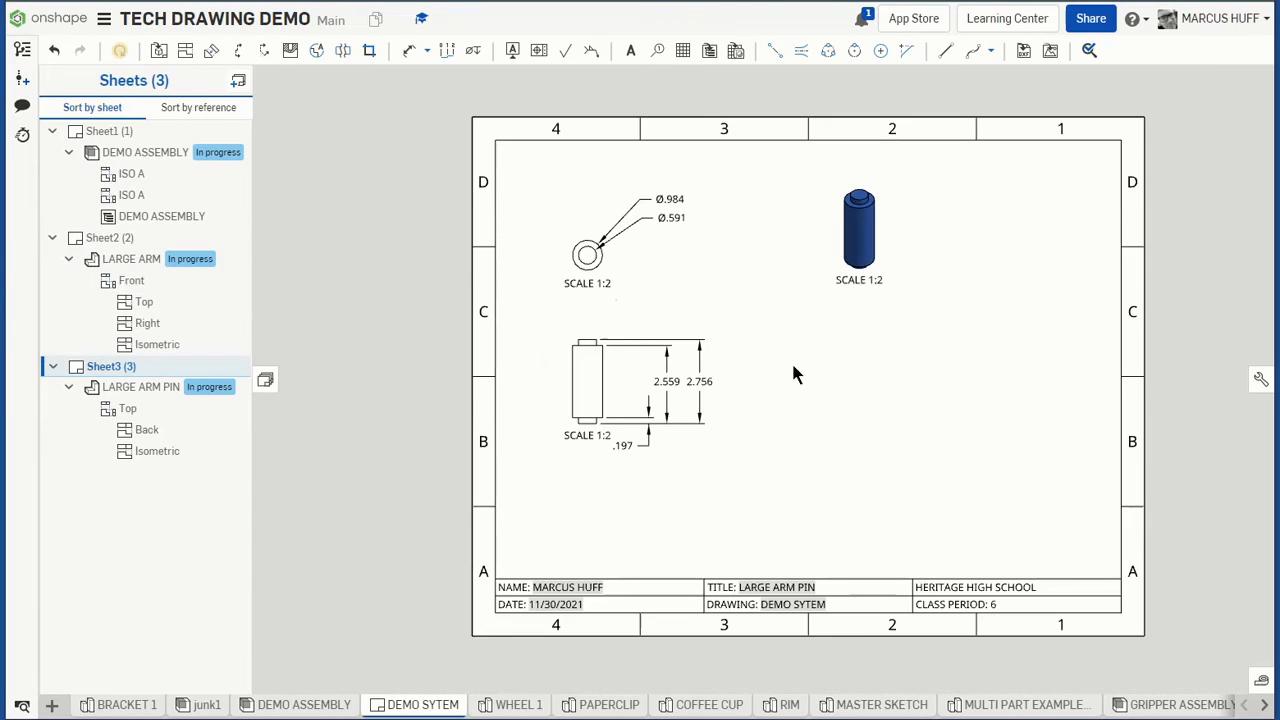
# Open Sheet2 and export the DEMO SYTEM drawing as a color PDF, stored in a new tab and saved to Downloads as DEMO SYTEM.pdf
pyautogui.click(130, 259)
pyautogui.click(118, 243)
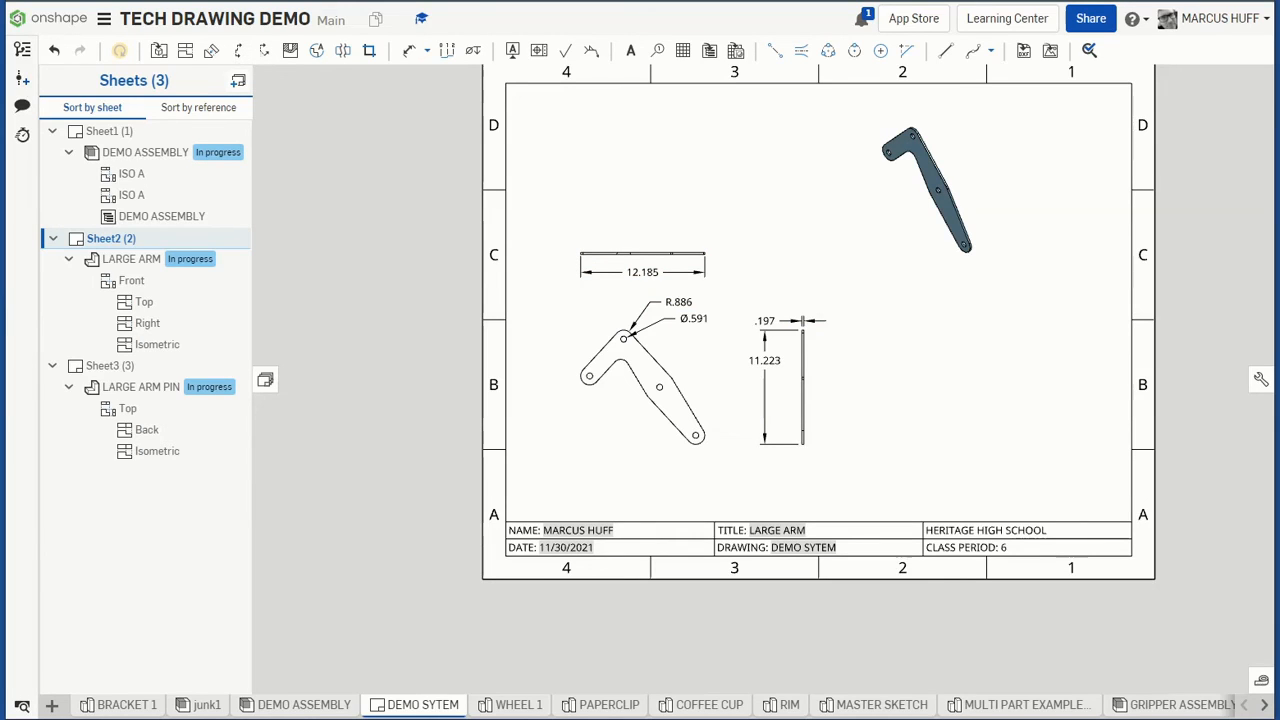
pyautogui.moveTo(435, 706)
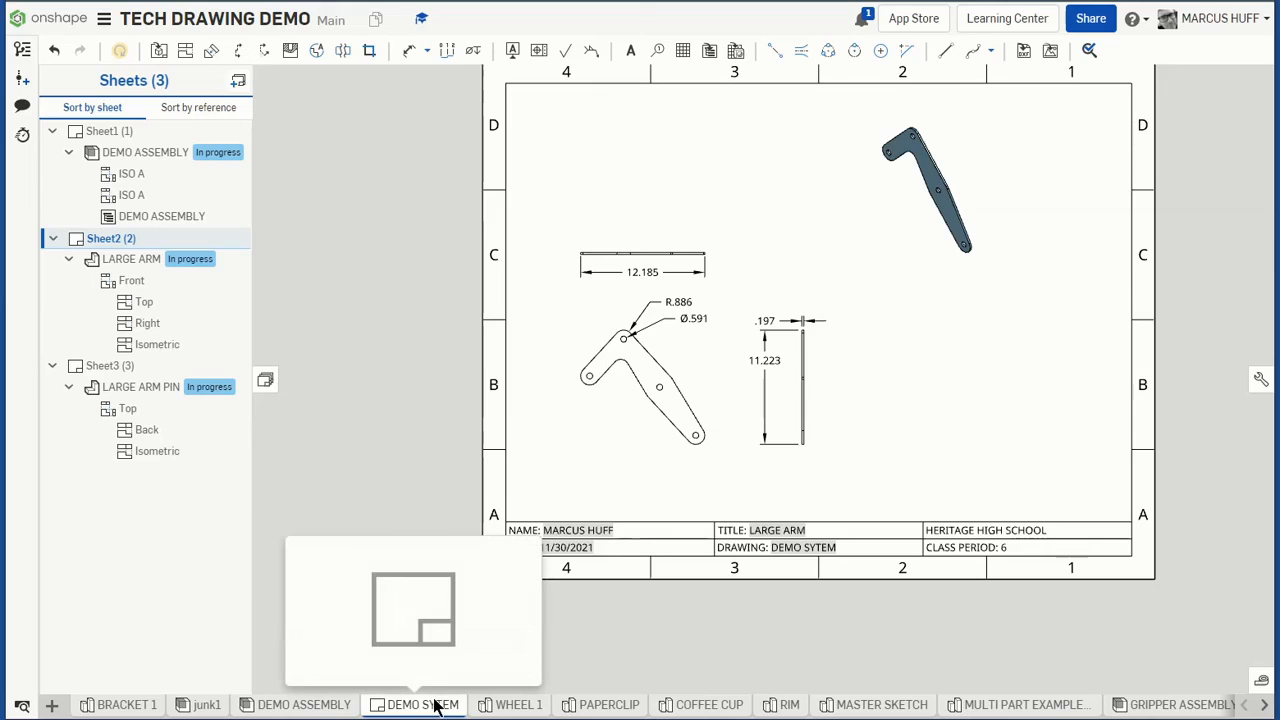
pyautogui.rightClick(435, 706)
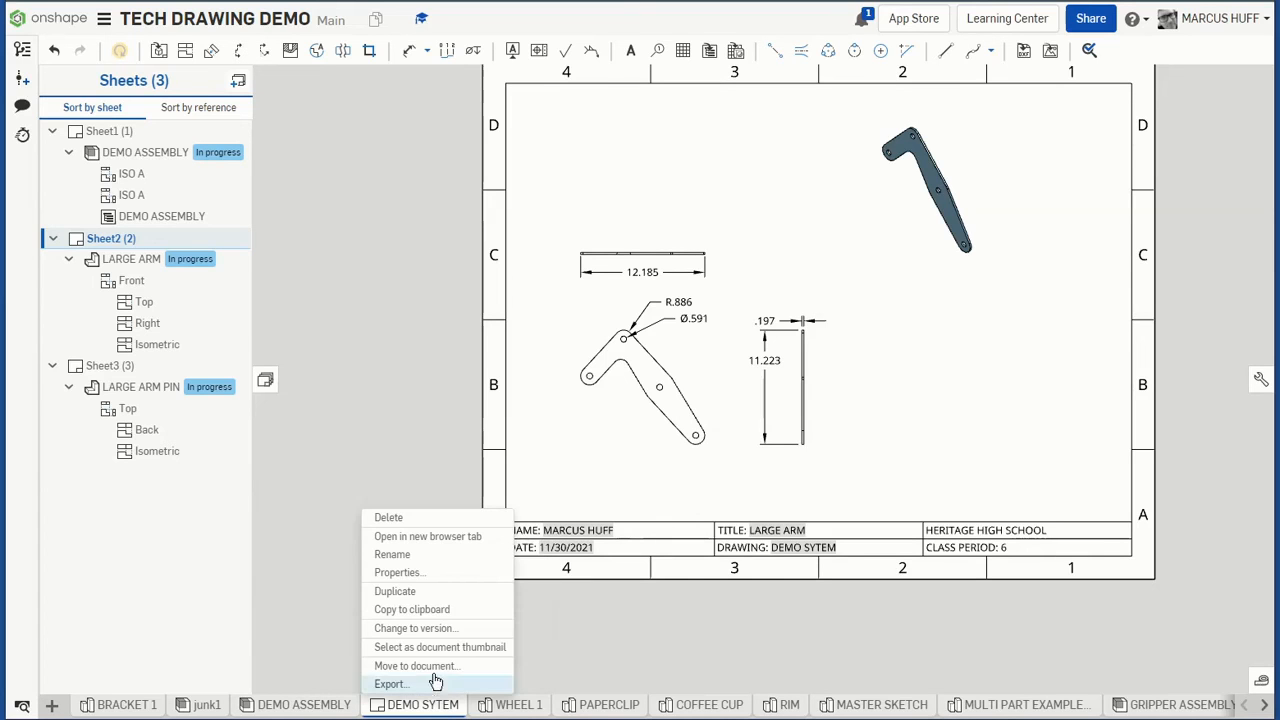
pyautogui.click(389, 684)
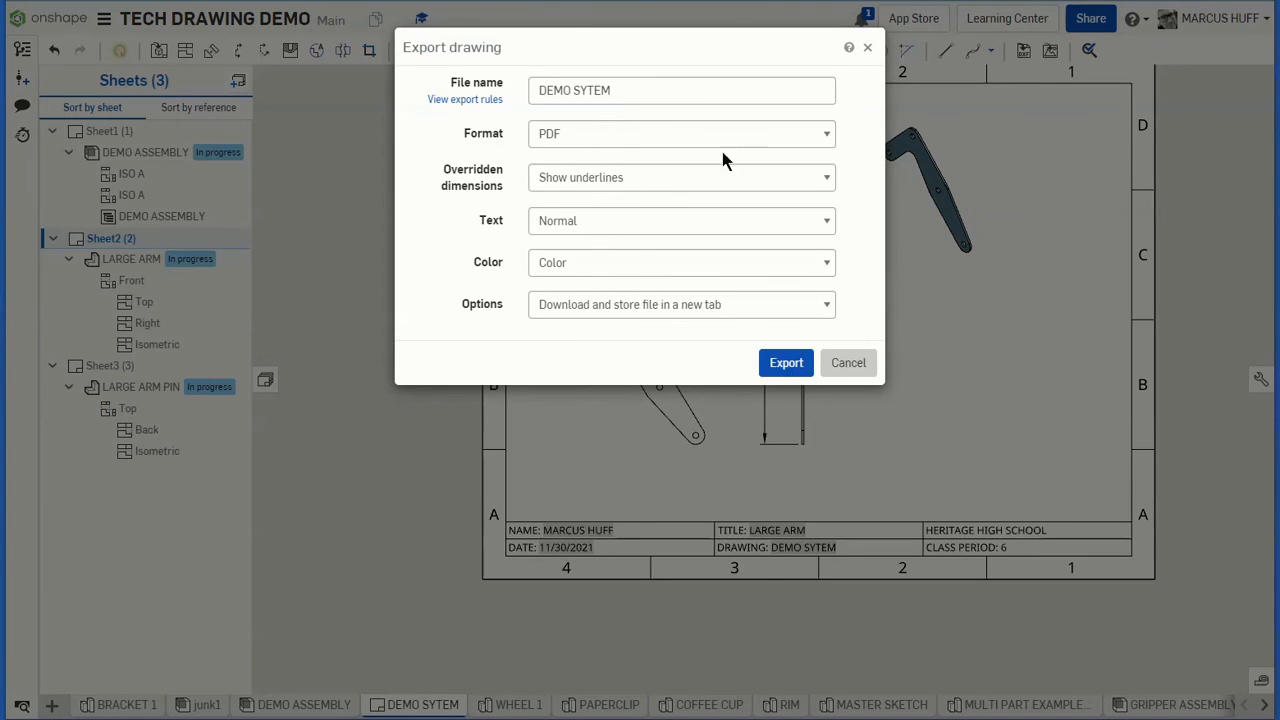
pyautogui.click(777, 368)
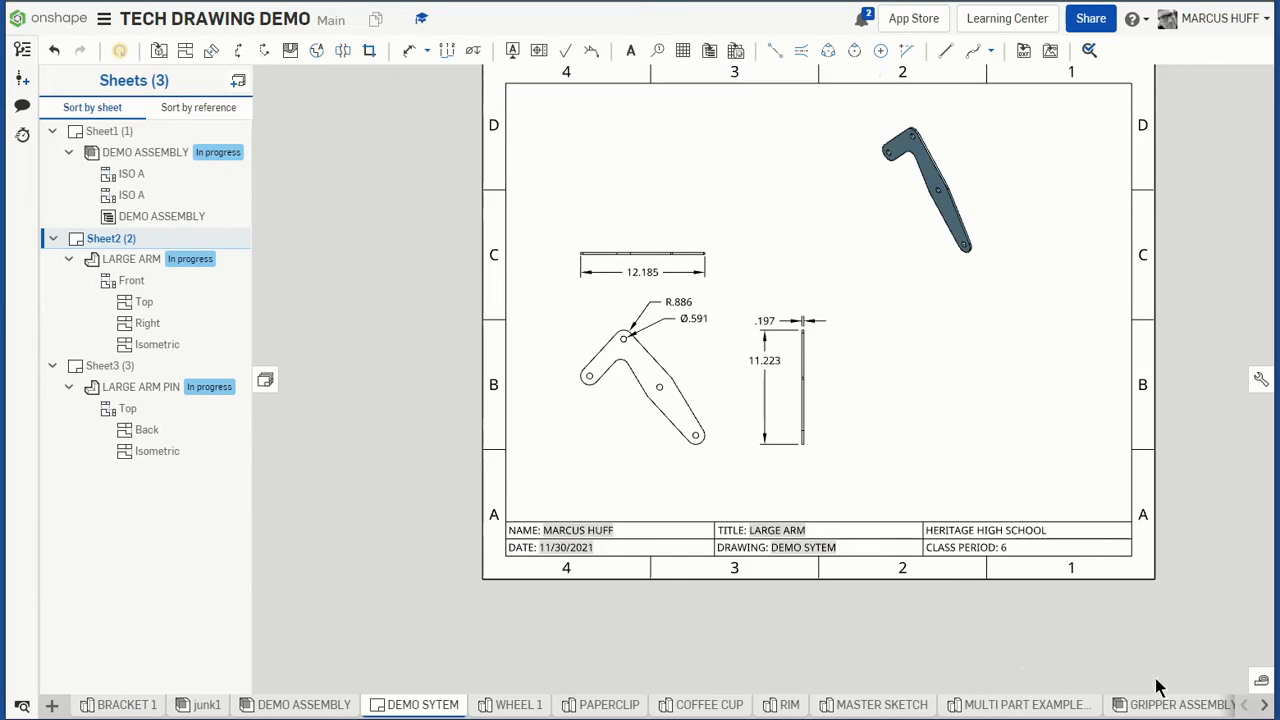
pyautogui.click(1264, 705)
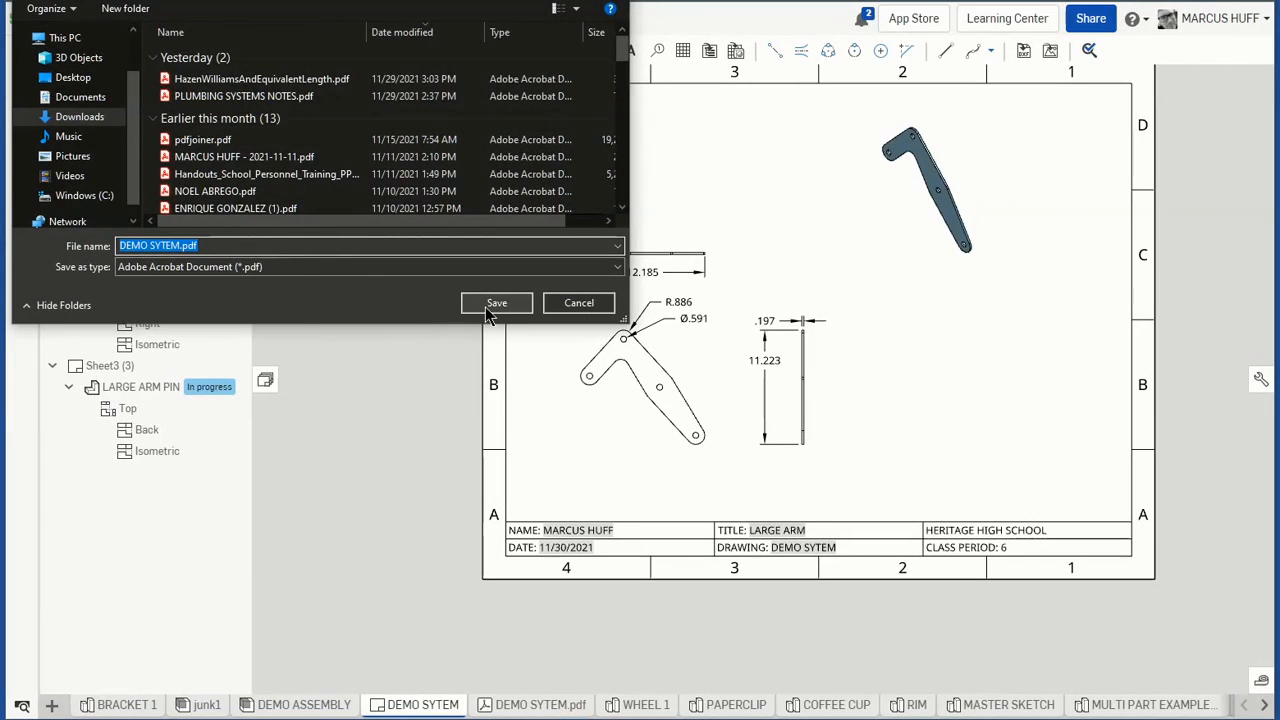
pyautogui.click(489, 309)
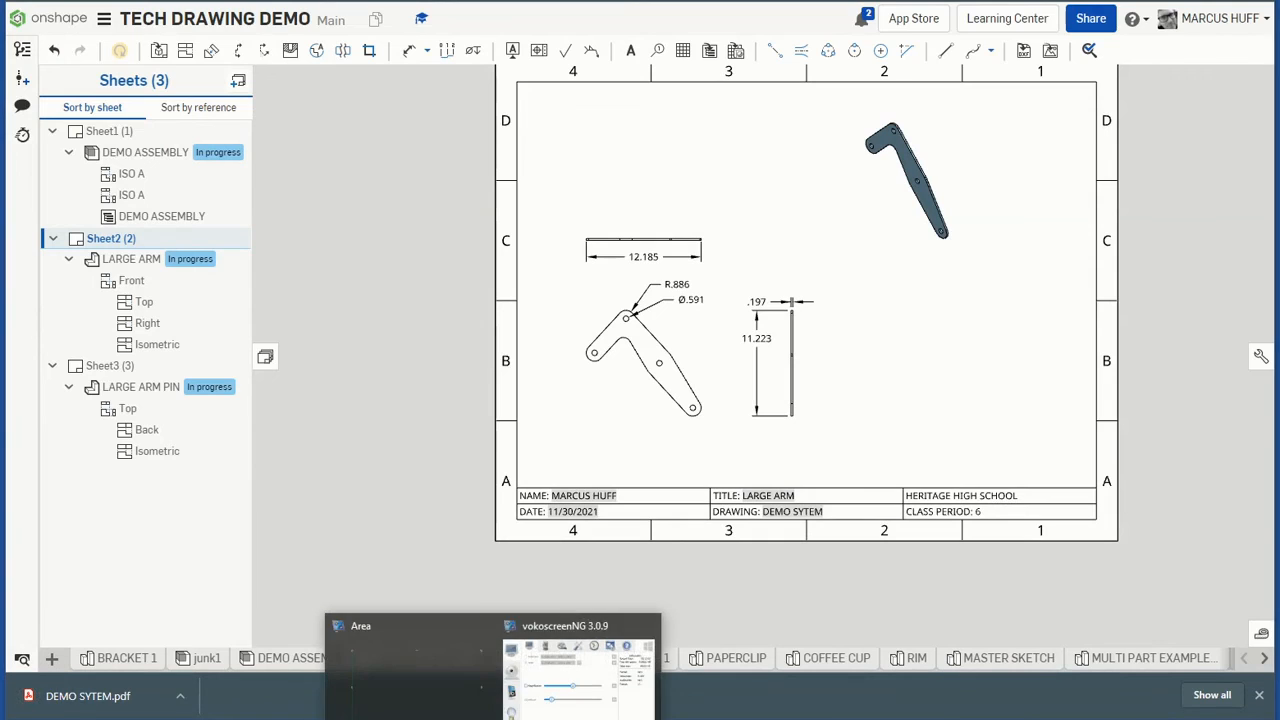
pyautogui.click(575, 680)
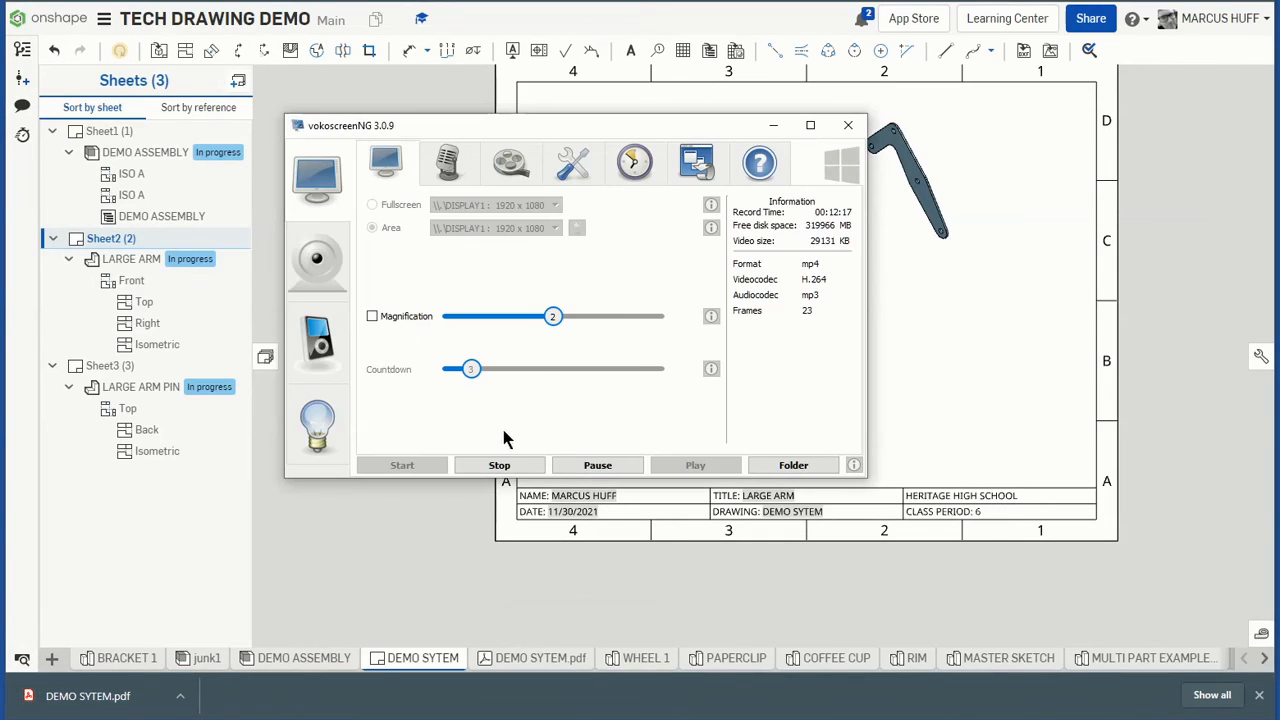